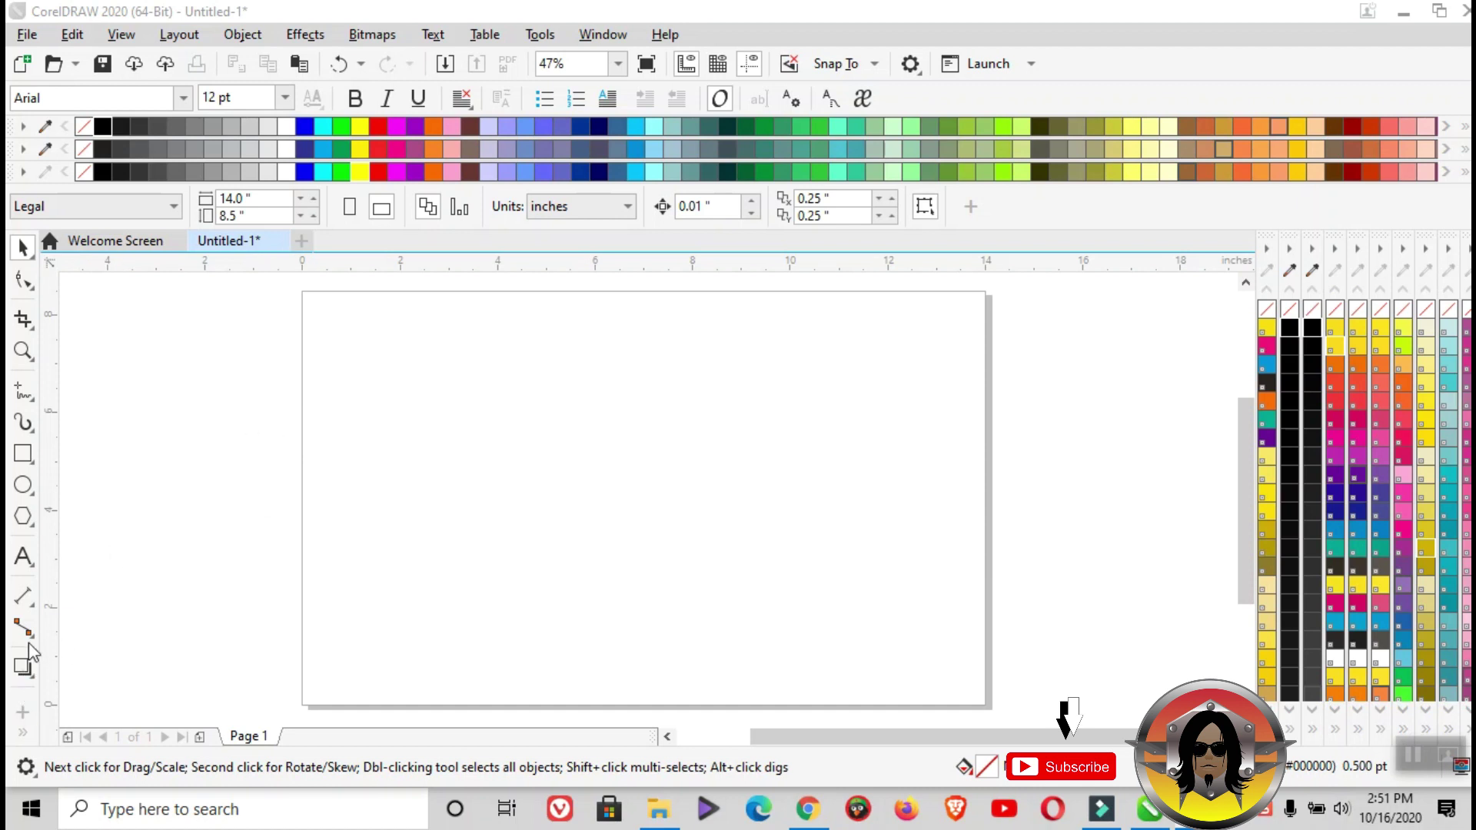
# Draw a 13.767 × 8.247 in rectangle covering the page, discarding a stray thin rectangle
pyautogui.click(23, 456)
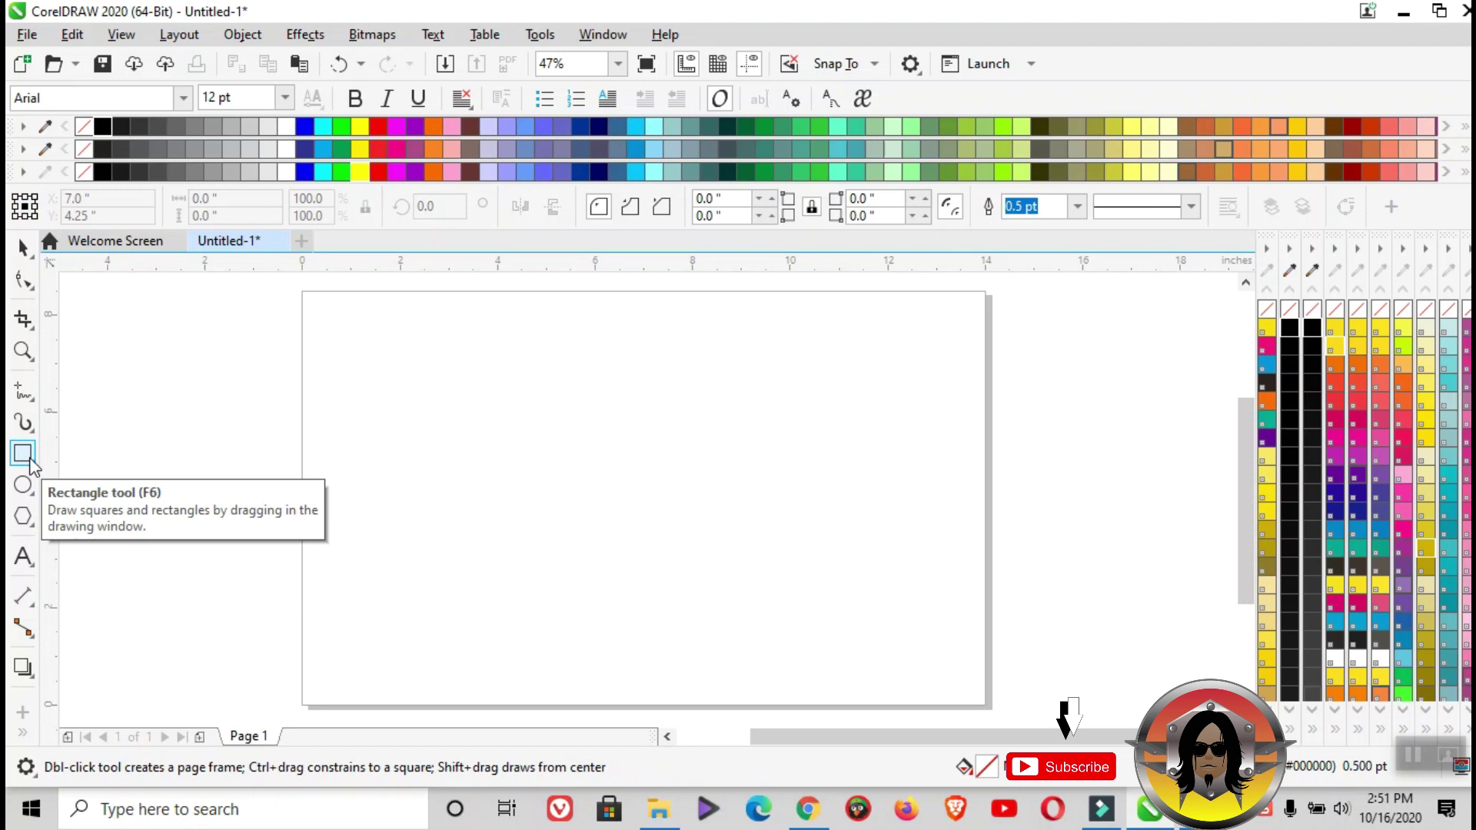
pyautogui.moveTo(312, 299); pyautogui.dragTo(984, 690)
pyautogui.scroll(1, 1255, 482)
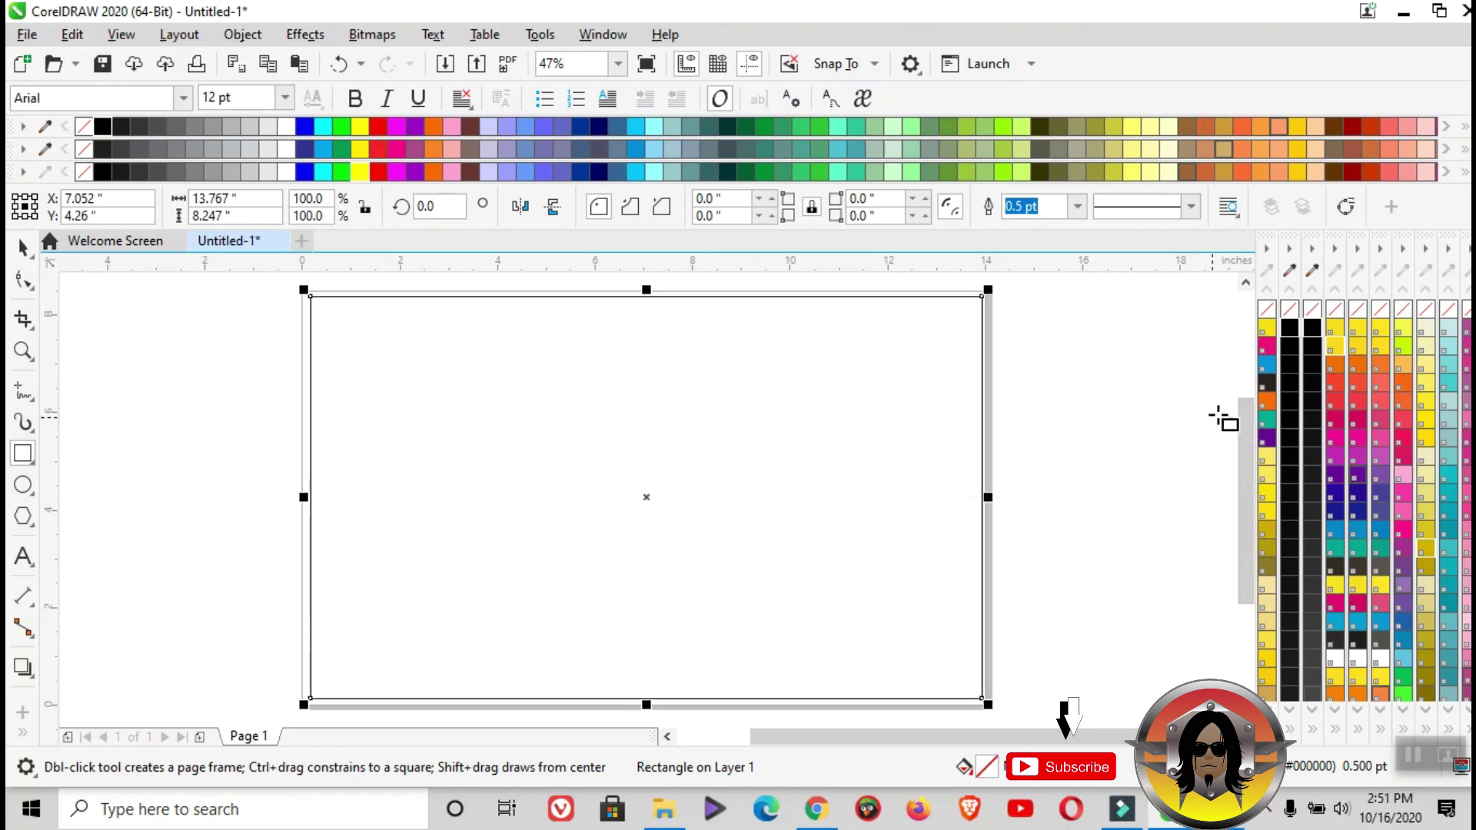
pyautogui.click(25, 737)
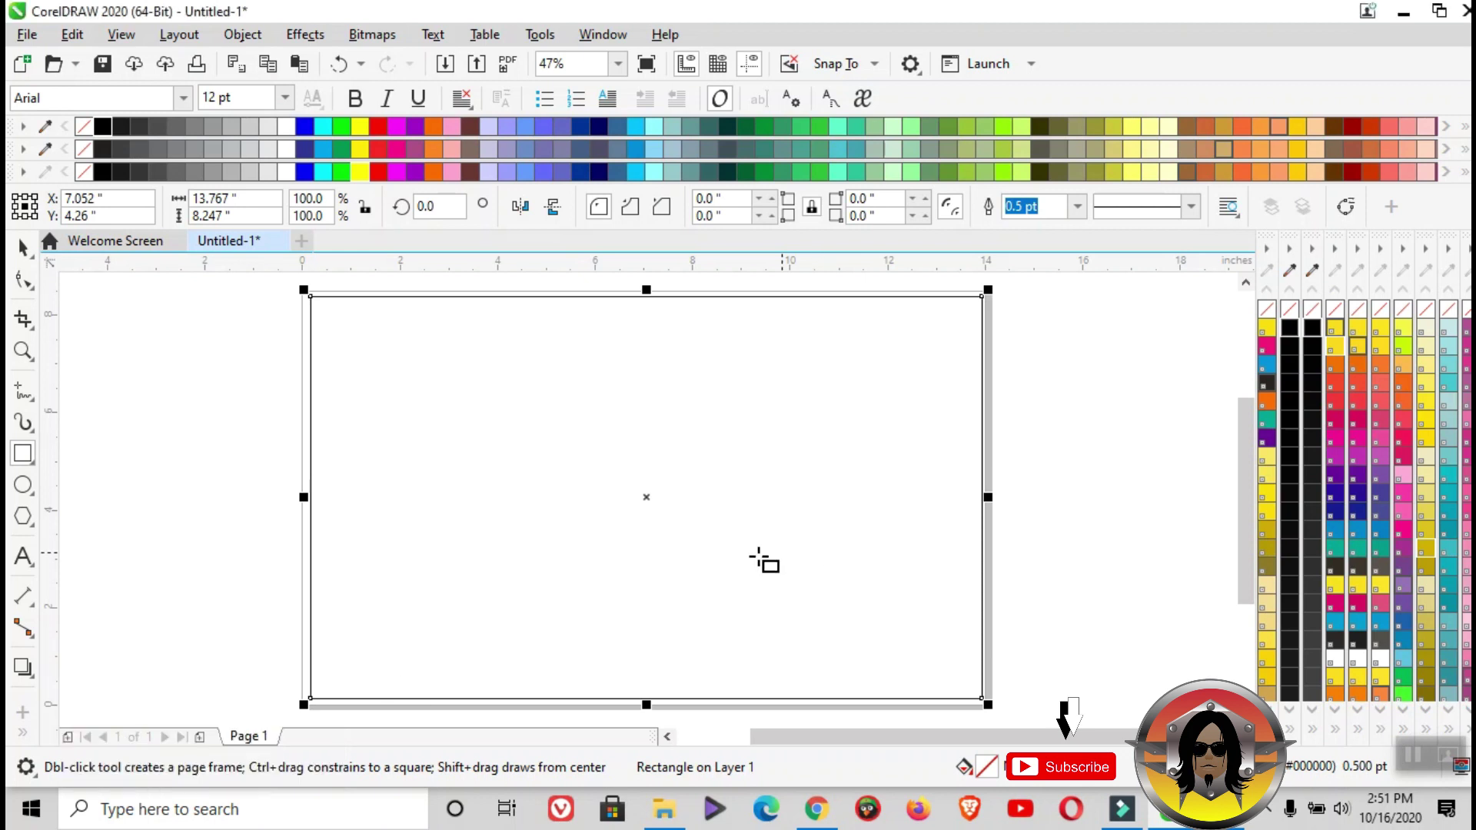
pyautogui.moveTo(644, 674); pyautogui.dragTo(650, 369)
pyautogui.click(23, 246)
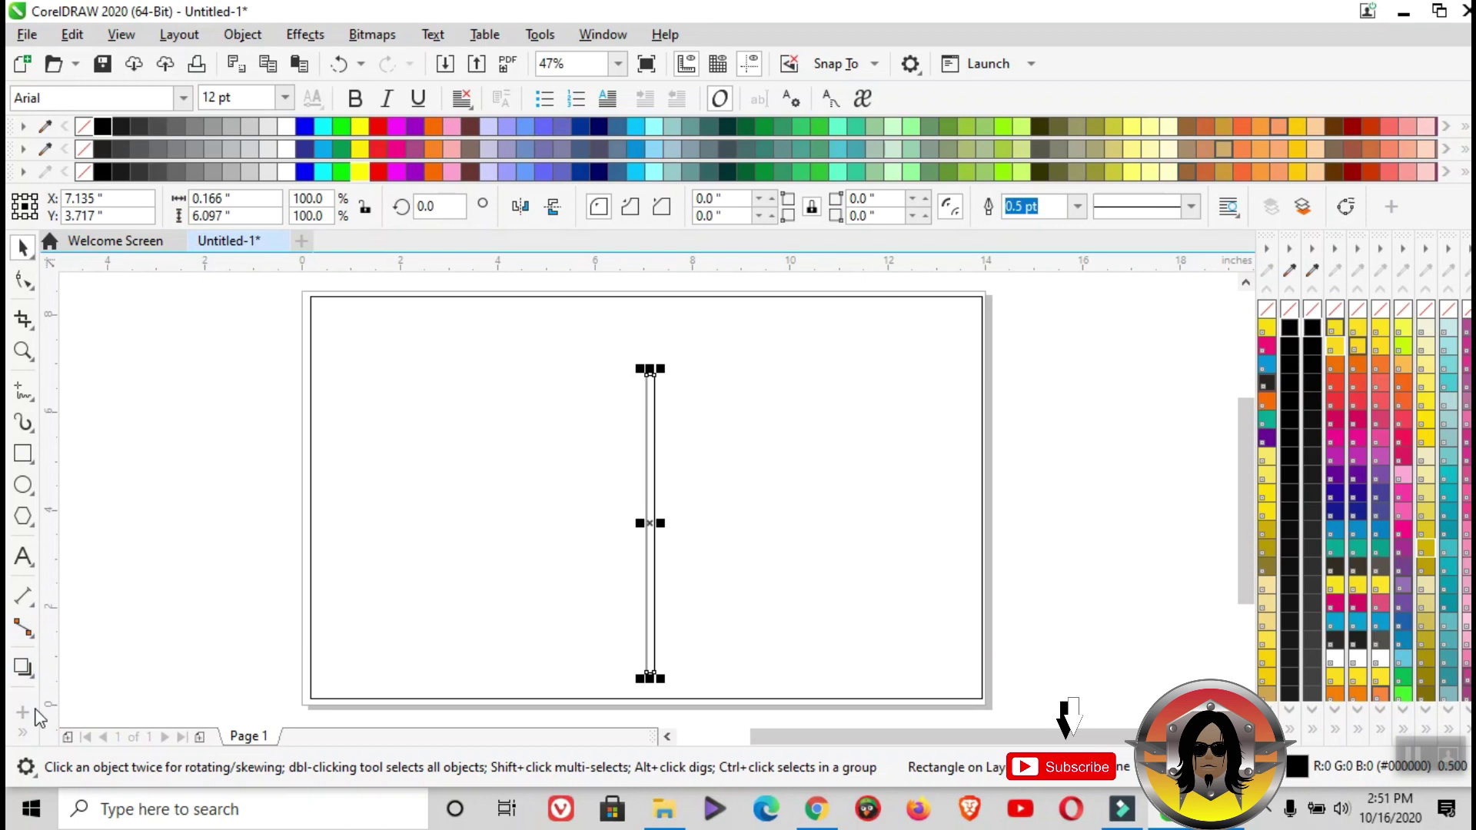
pyautogui.hotkey('ctrl', 'z')
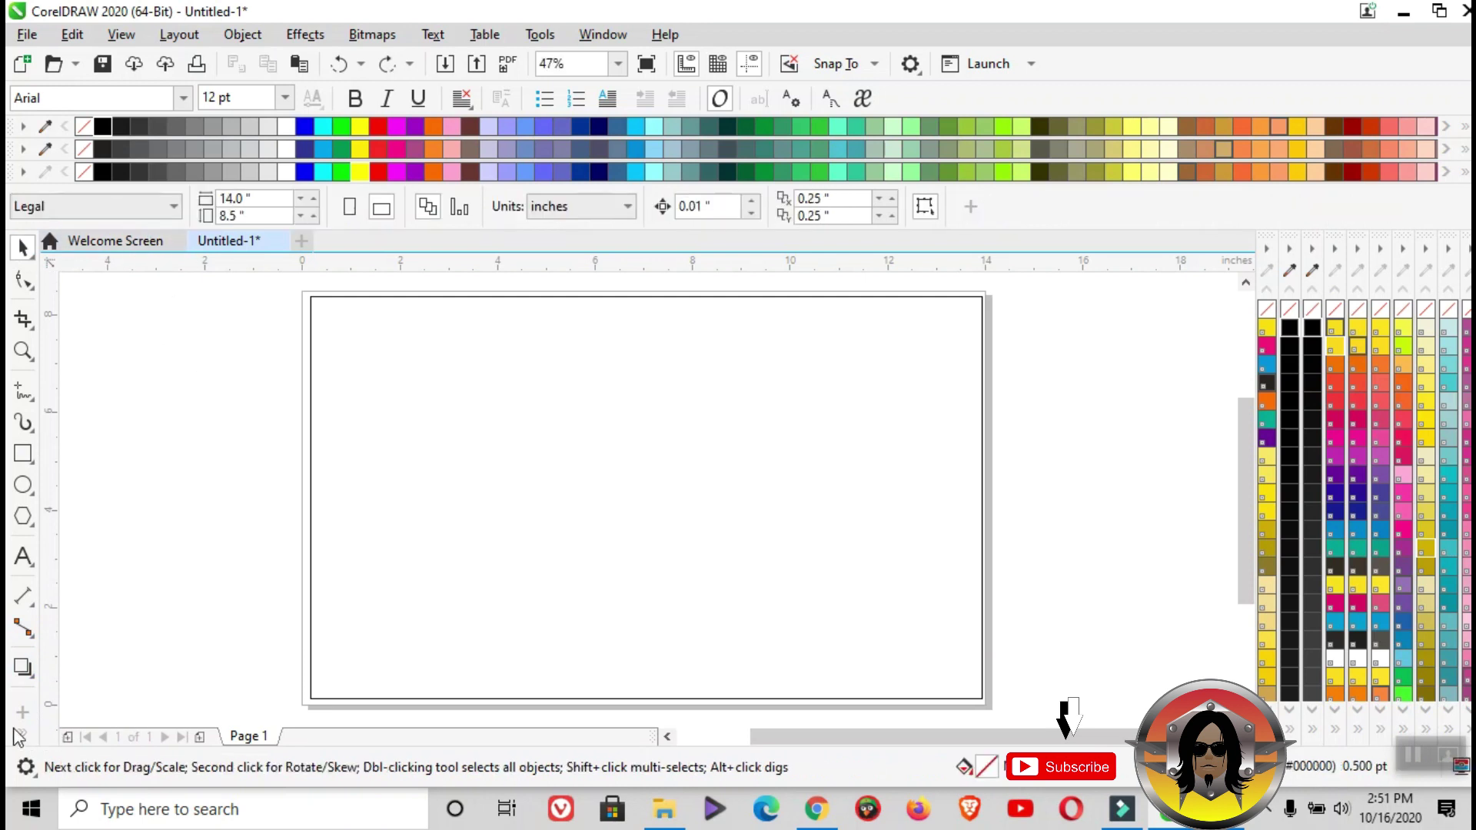
pyautogui.hotkey('ctrl', 'a')
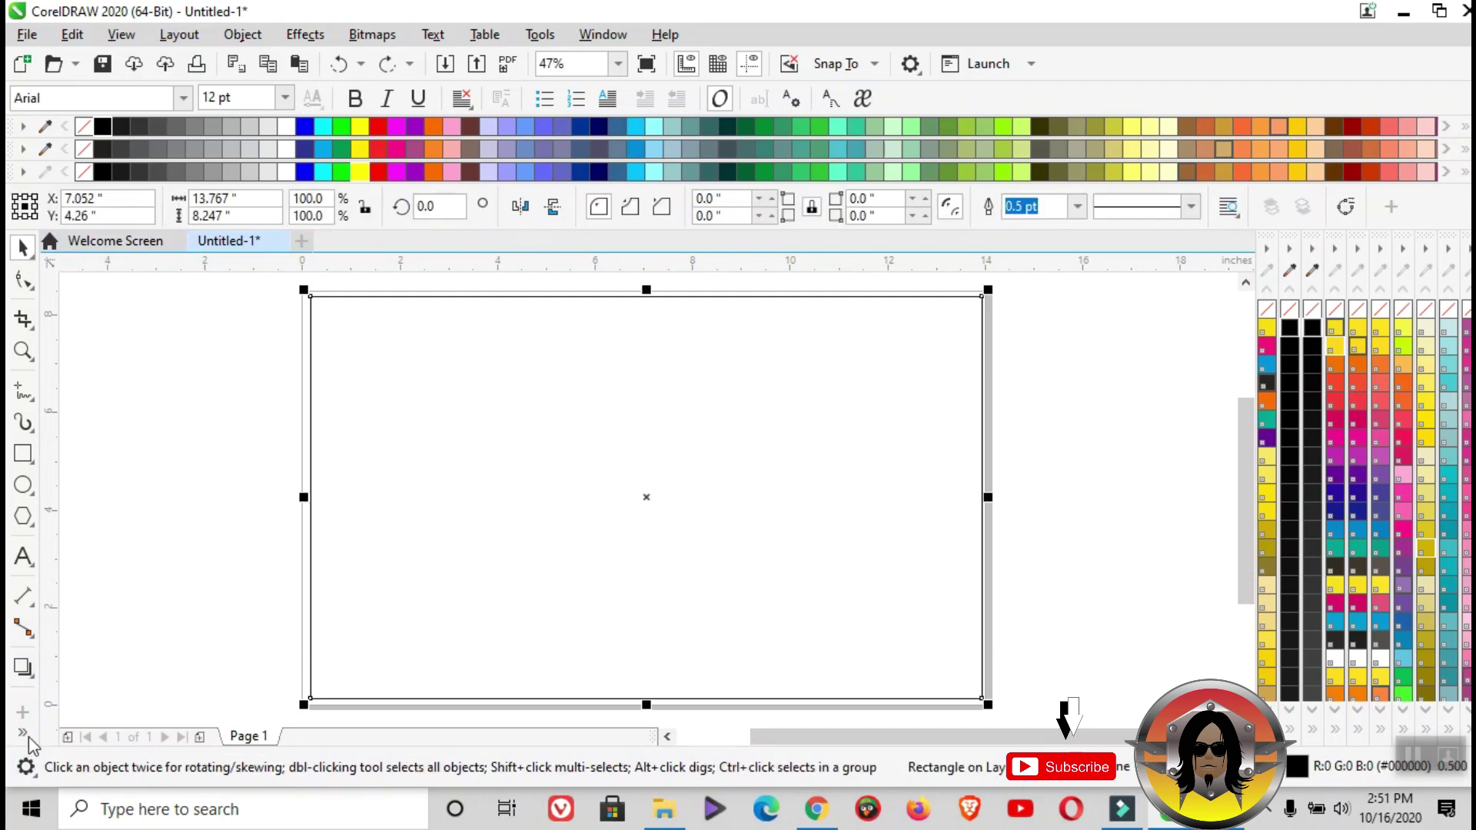
# Give the rectangle an enlarged elliptical fountain fill with a light grey centre fading to black
pyautogui.click(31, 732)
pyautogui.click(58, 720)
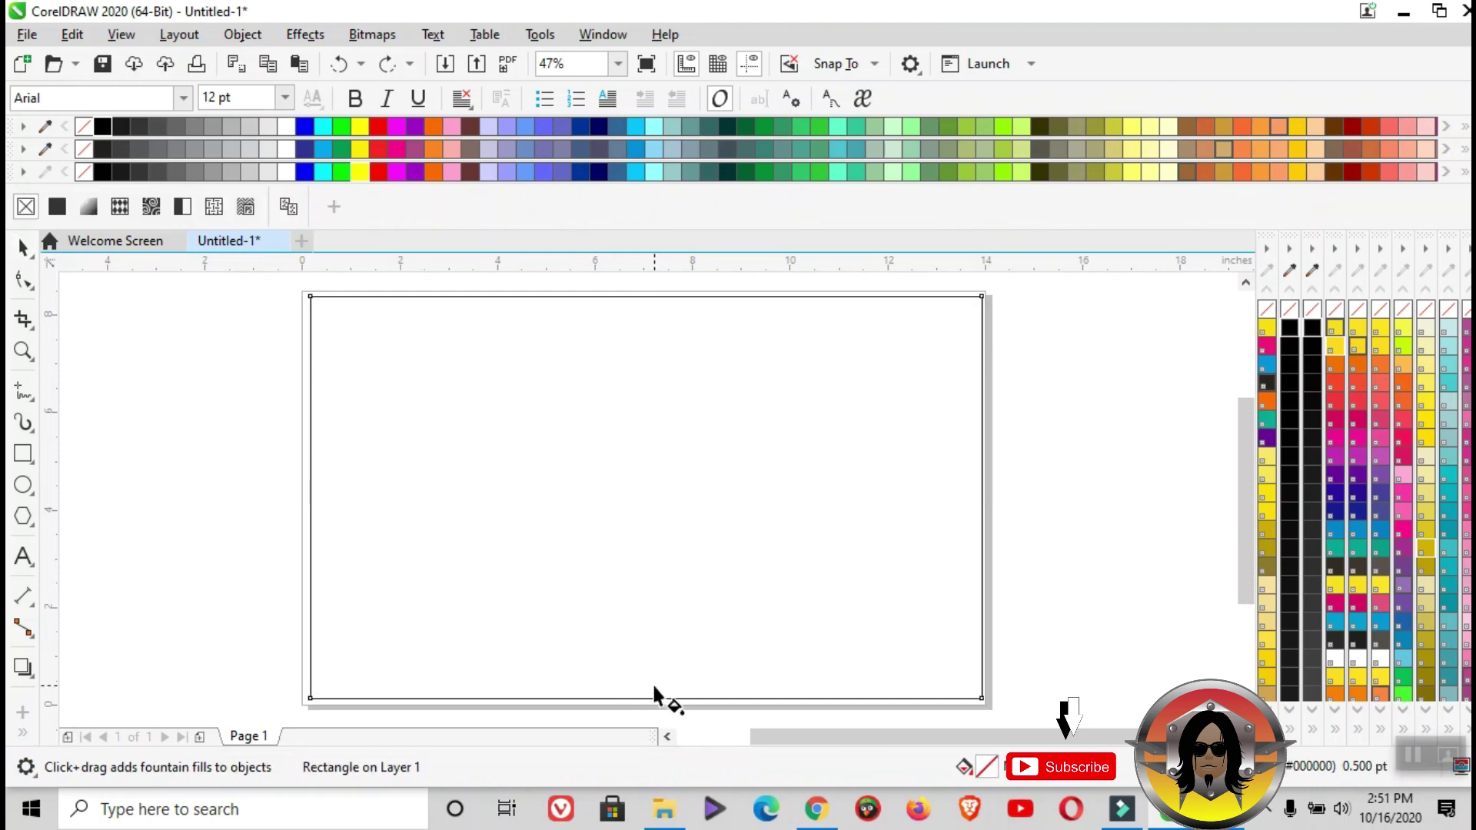
pyautogui.moveTo(650, 679); pyautogui.dragTo(658, 343)
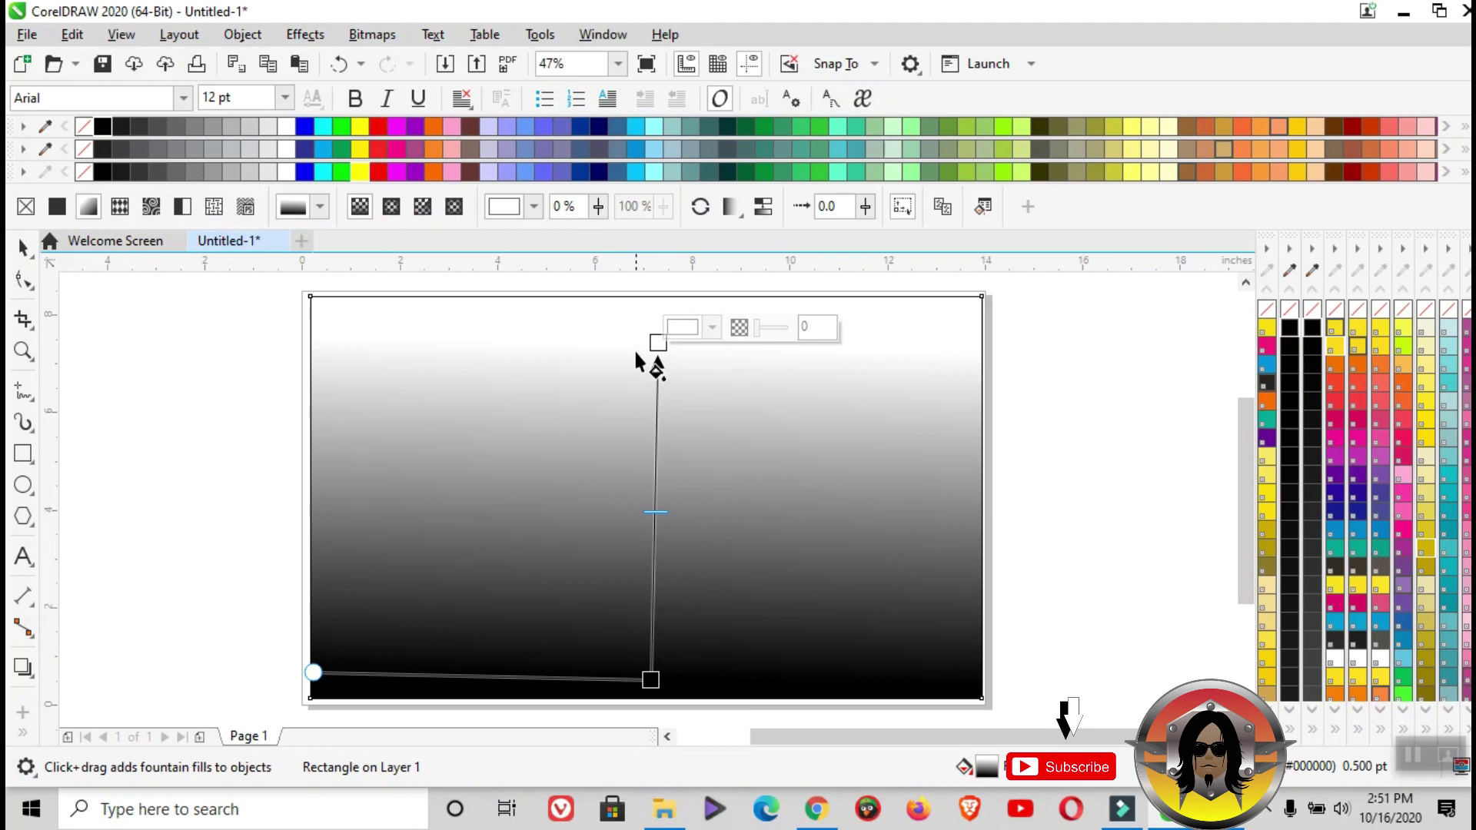
pyautogui.click(392, 207)
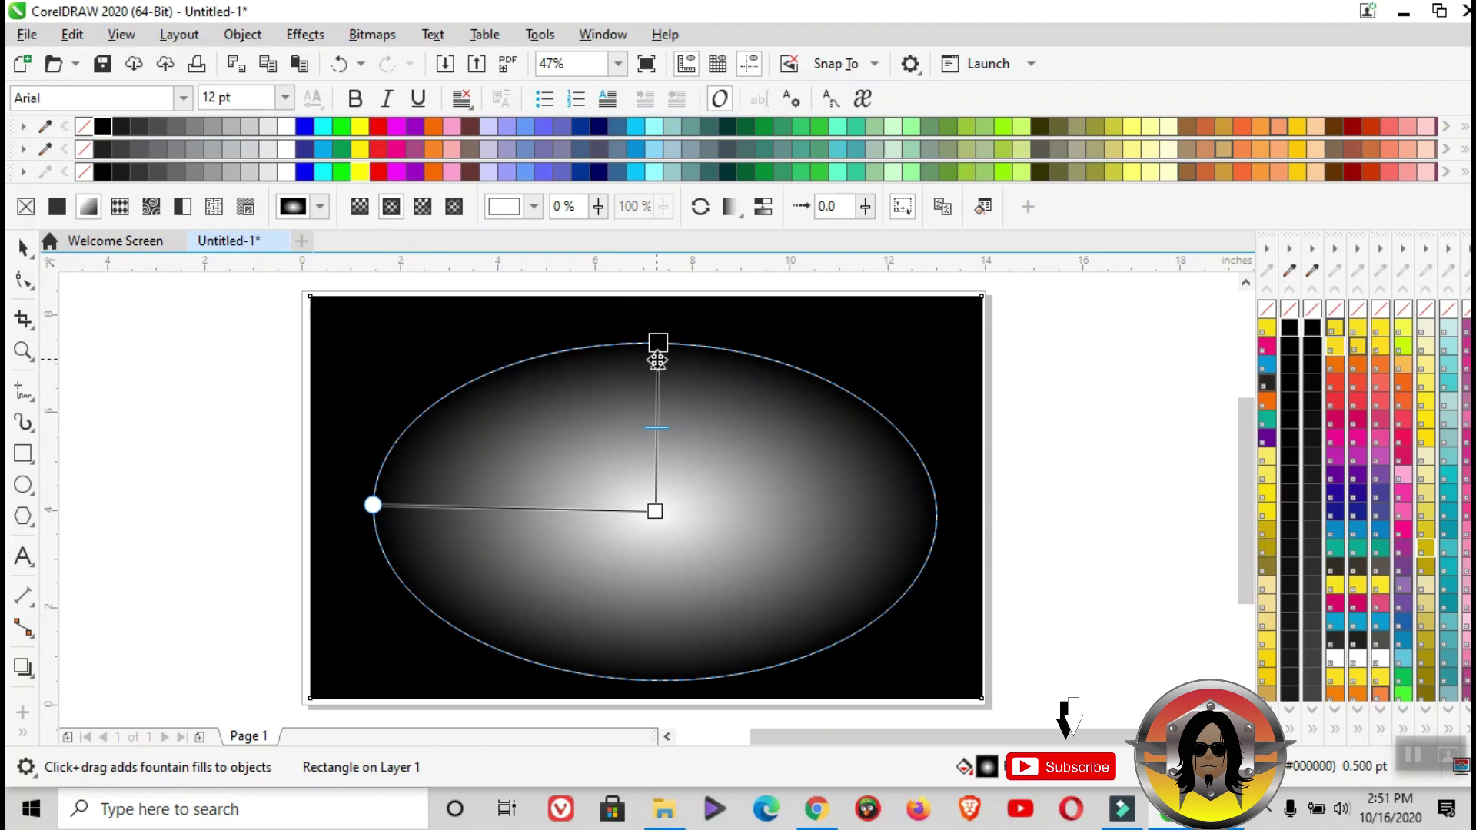
pyautogui.moveTo(658, 359); pyautogui.dragTo(656, 302)
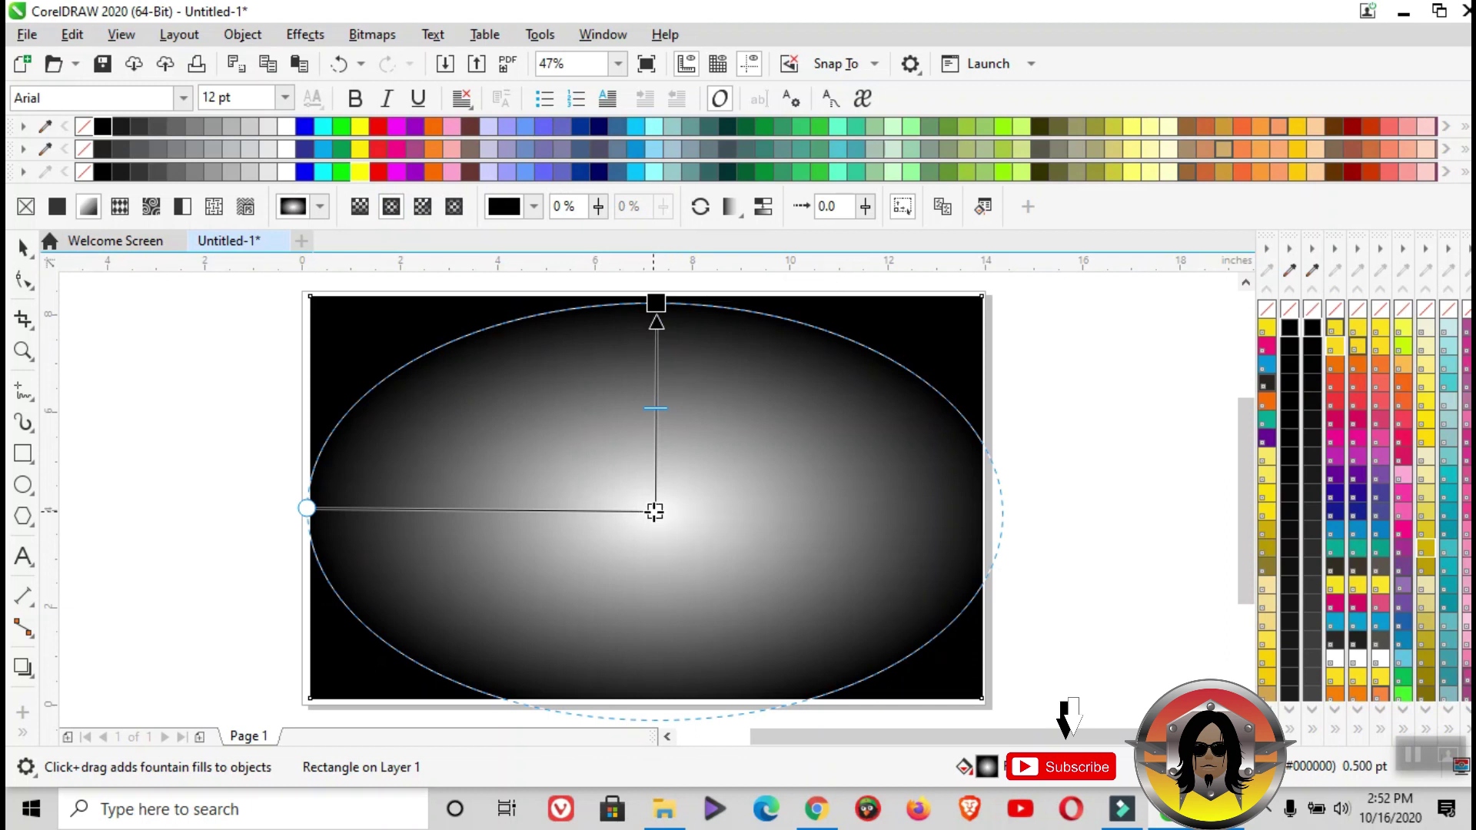
pyautogui.click(654, 512)
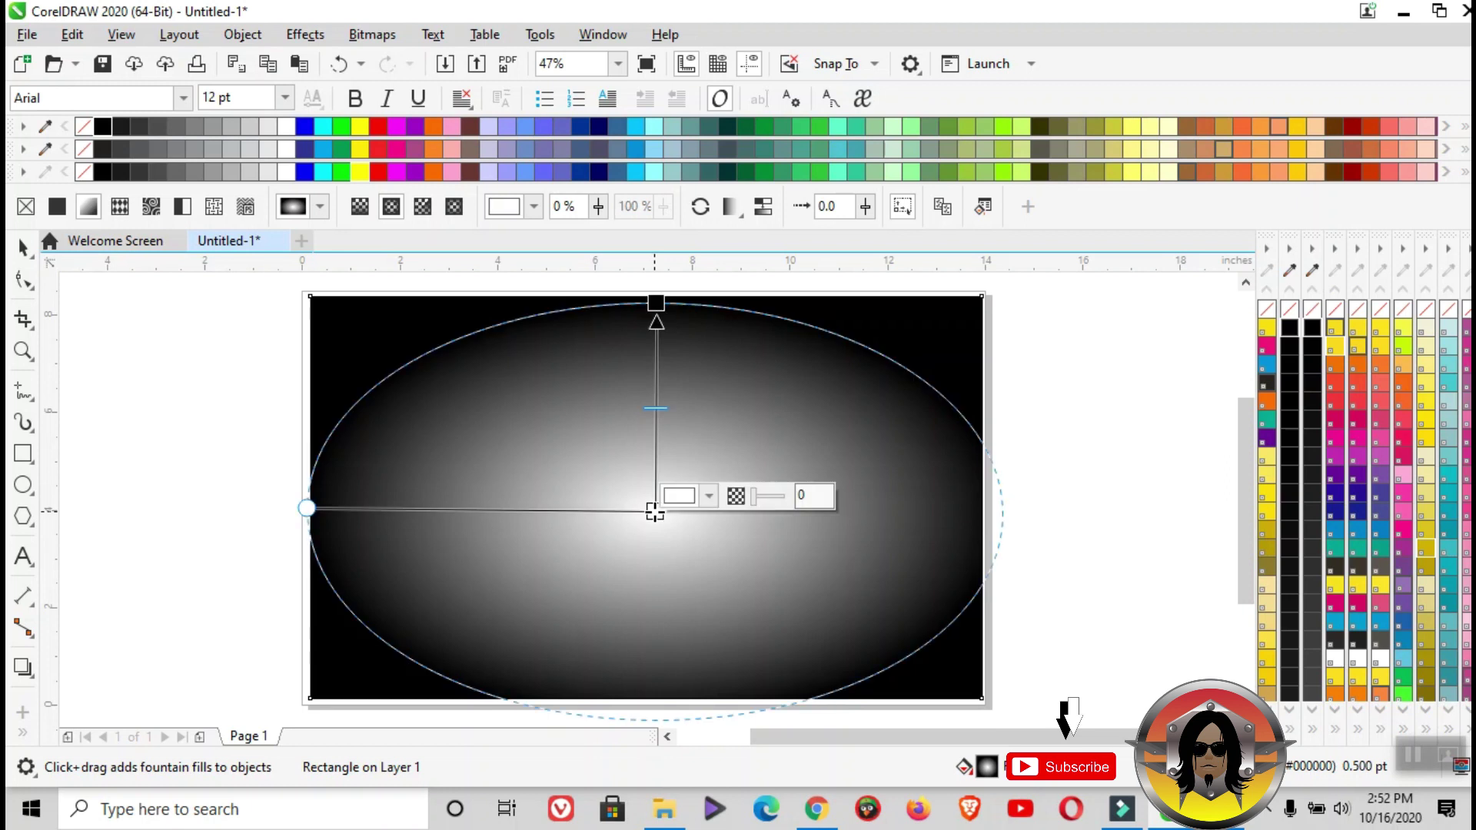
pyautogui.click(172, 130)
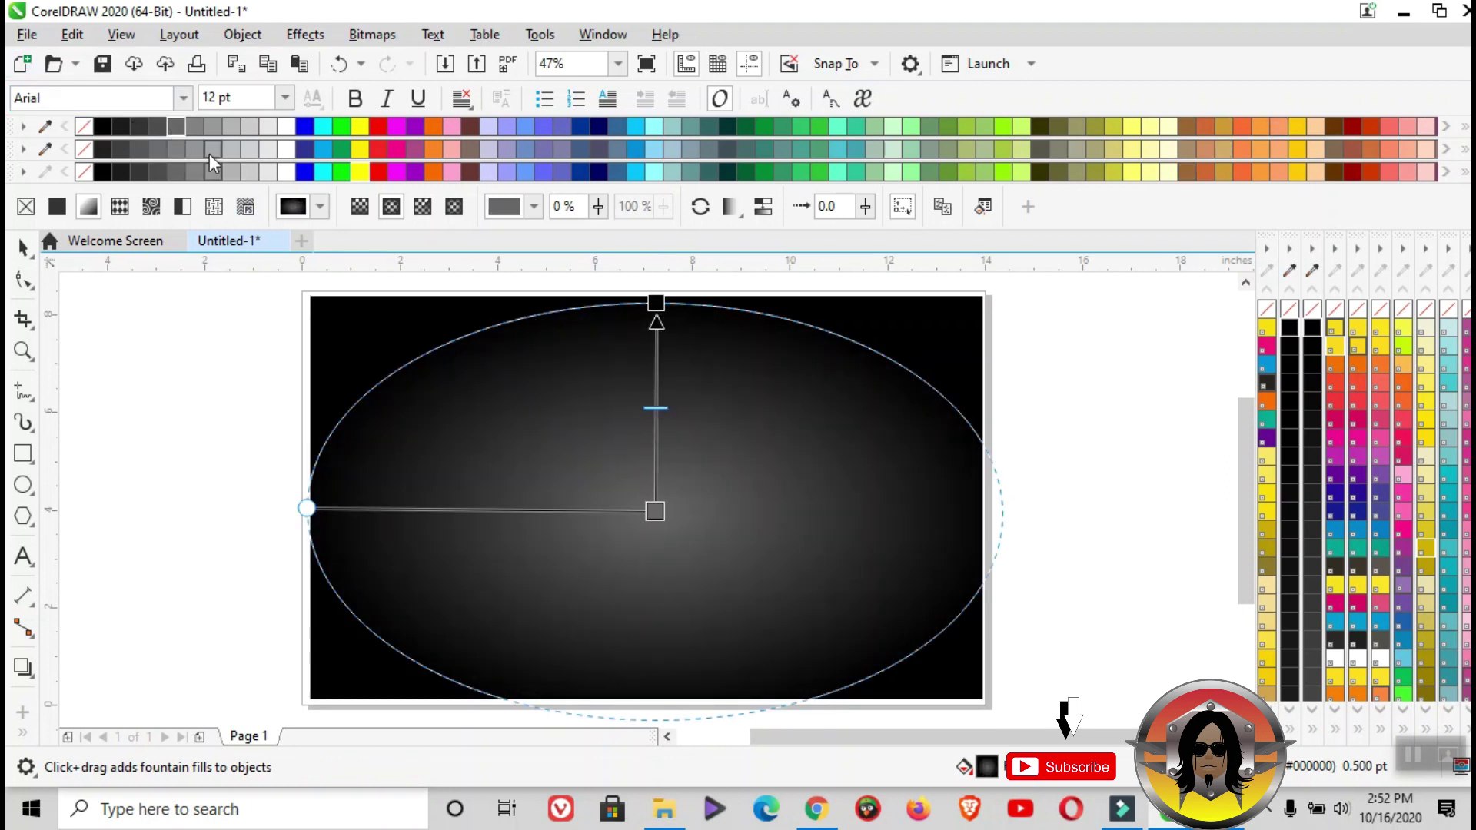
pyautogui.click(200, 123)
pyautogui.click(205, 123)
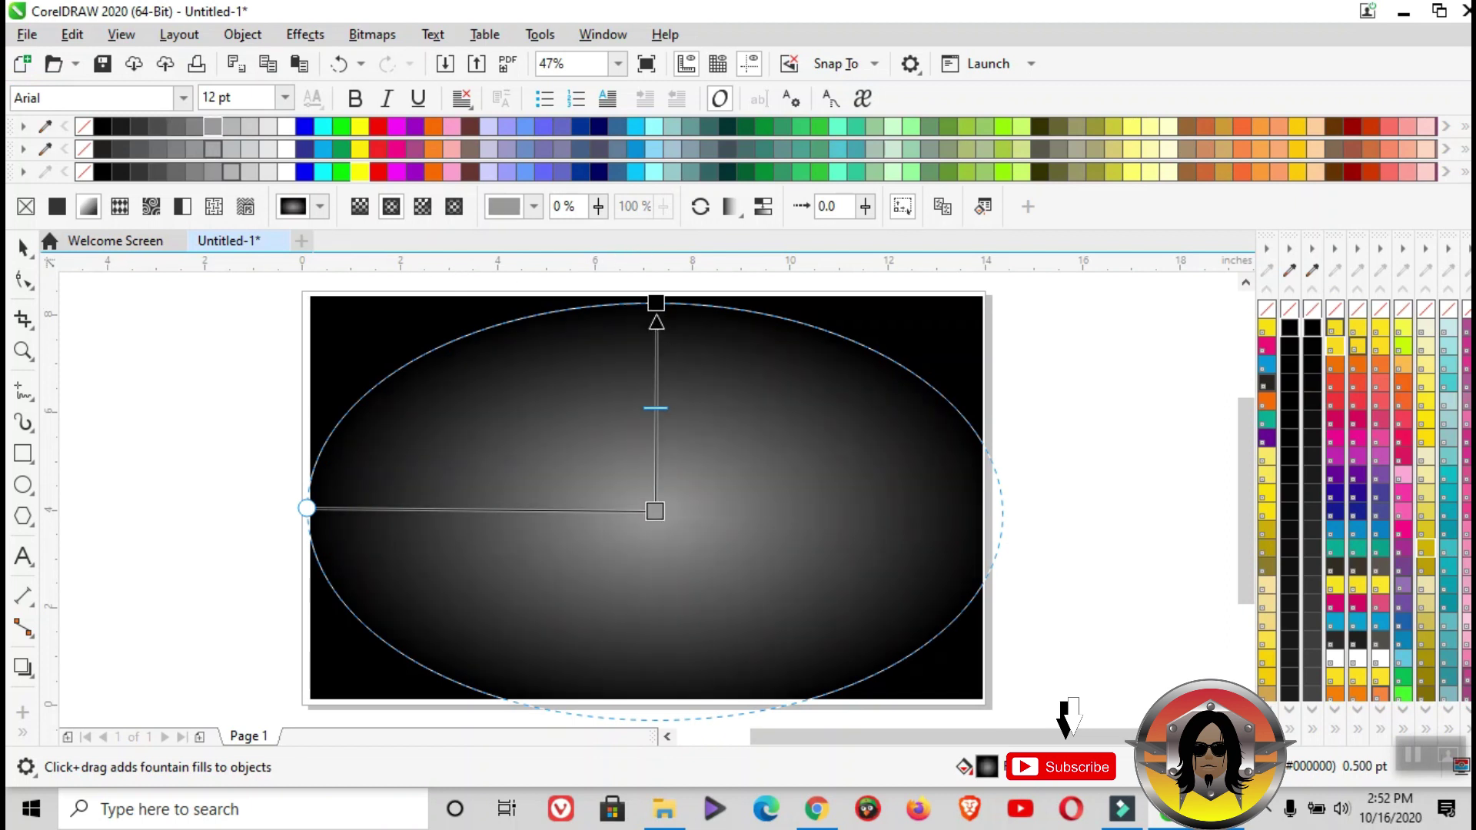
pyautogui.click(22, 247)
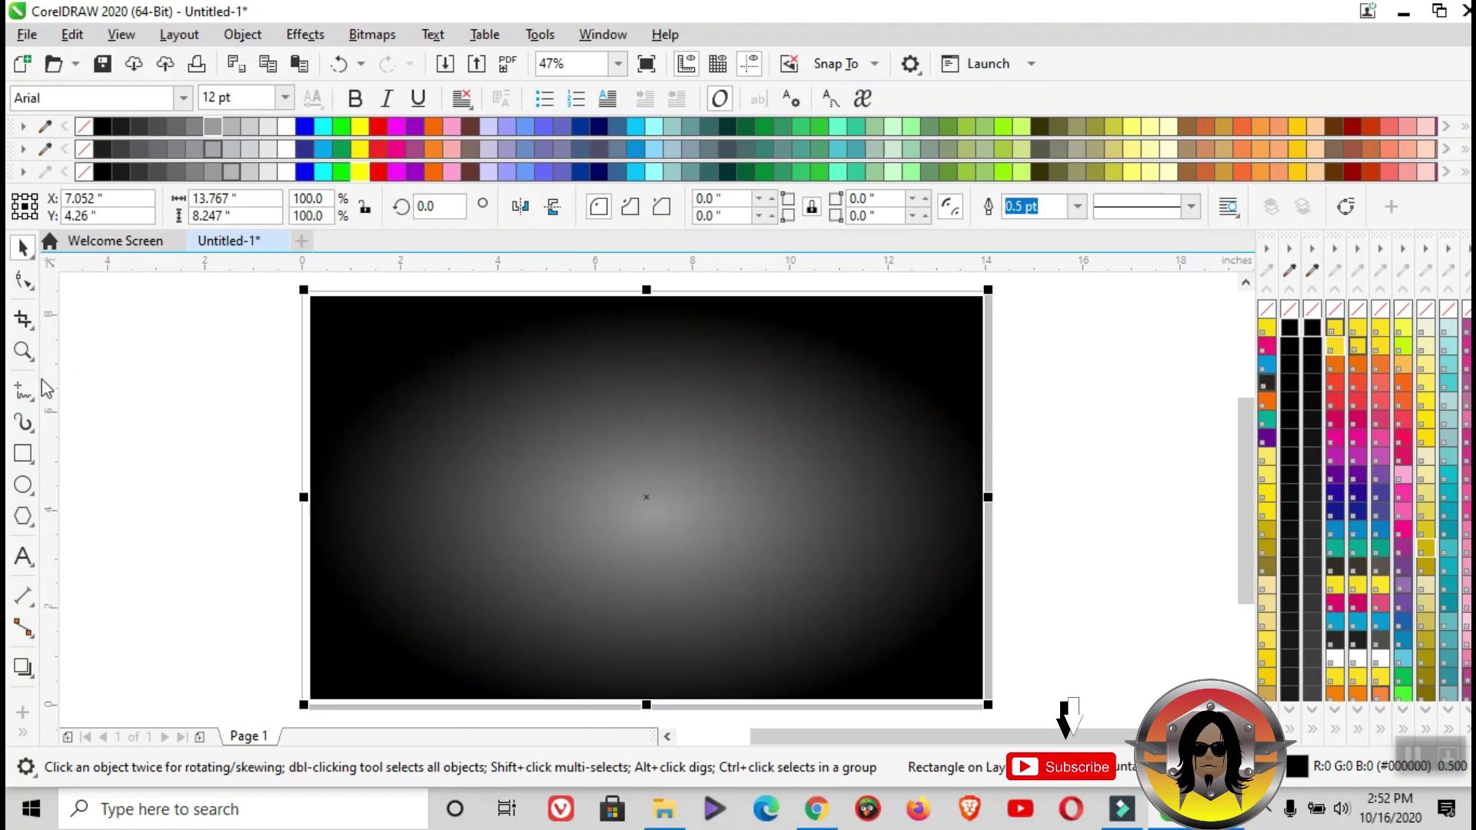
# Draw a flat white 2.904 × 0.621 in ellipse without outline near the page top
pyautogui.click(24, 490)
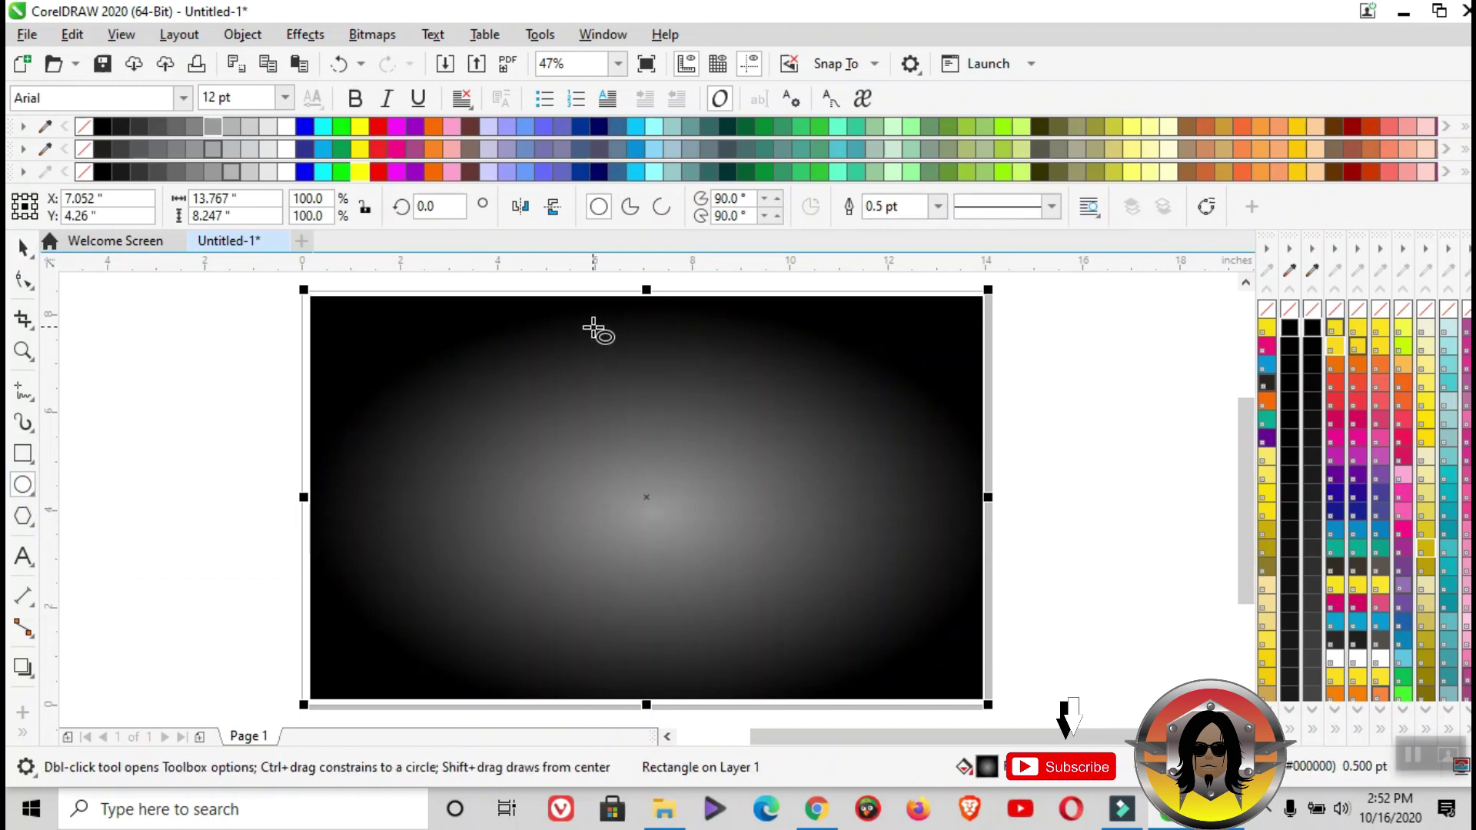
pyautogui.moveTo(585, 327); pyautogui.dragTo(722, 359)
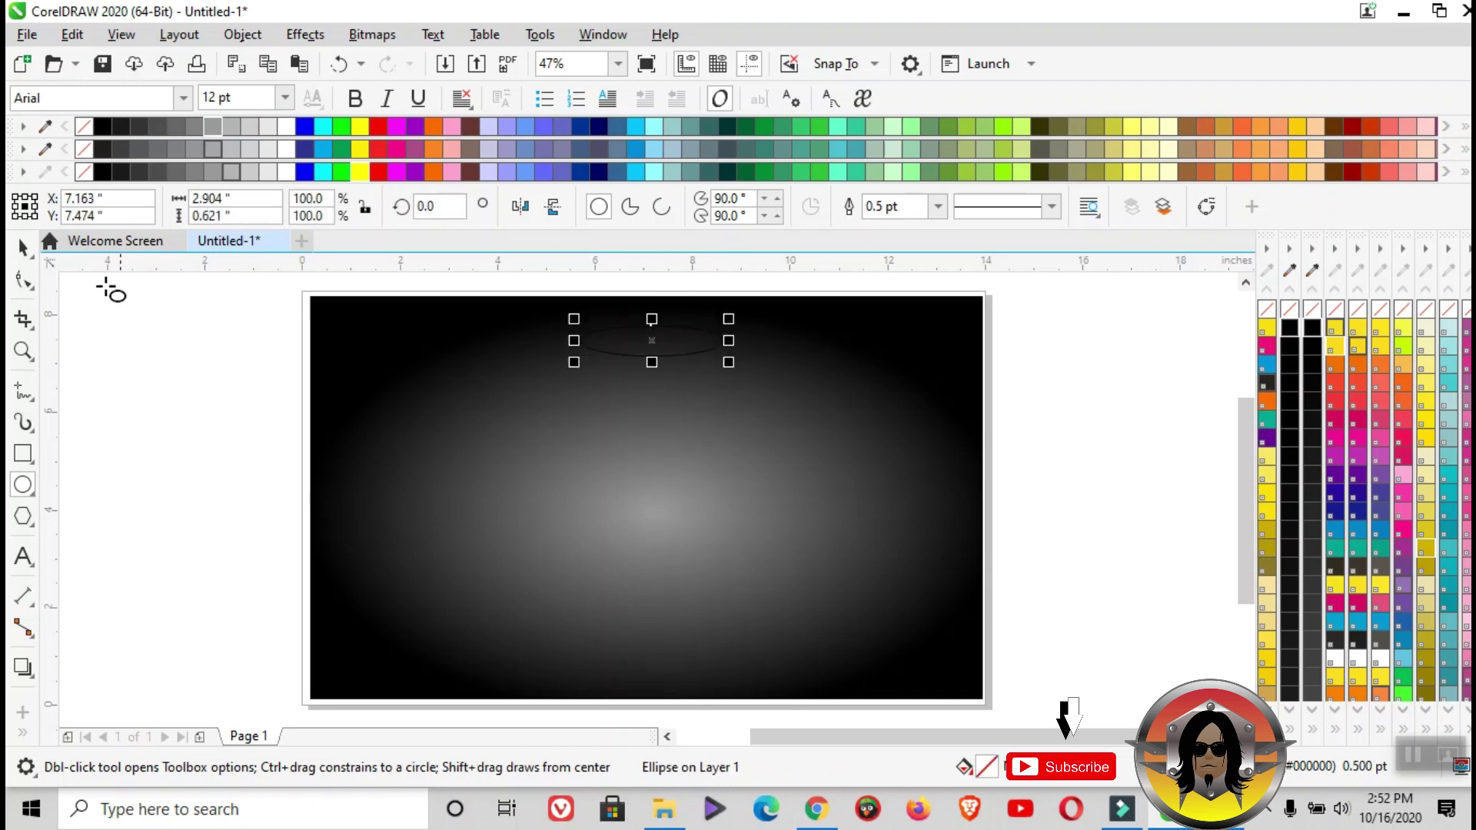
pyautogui.click(282, 125)
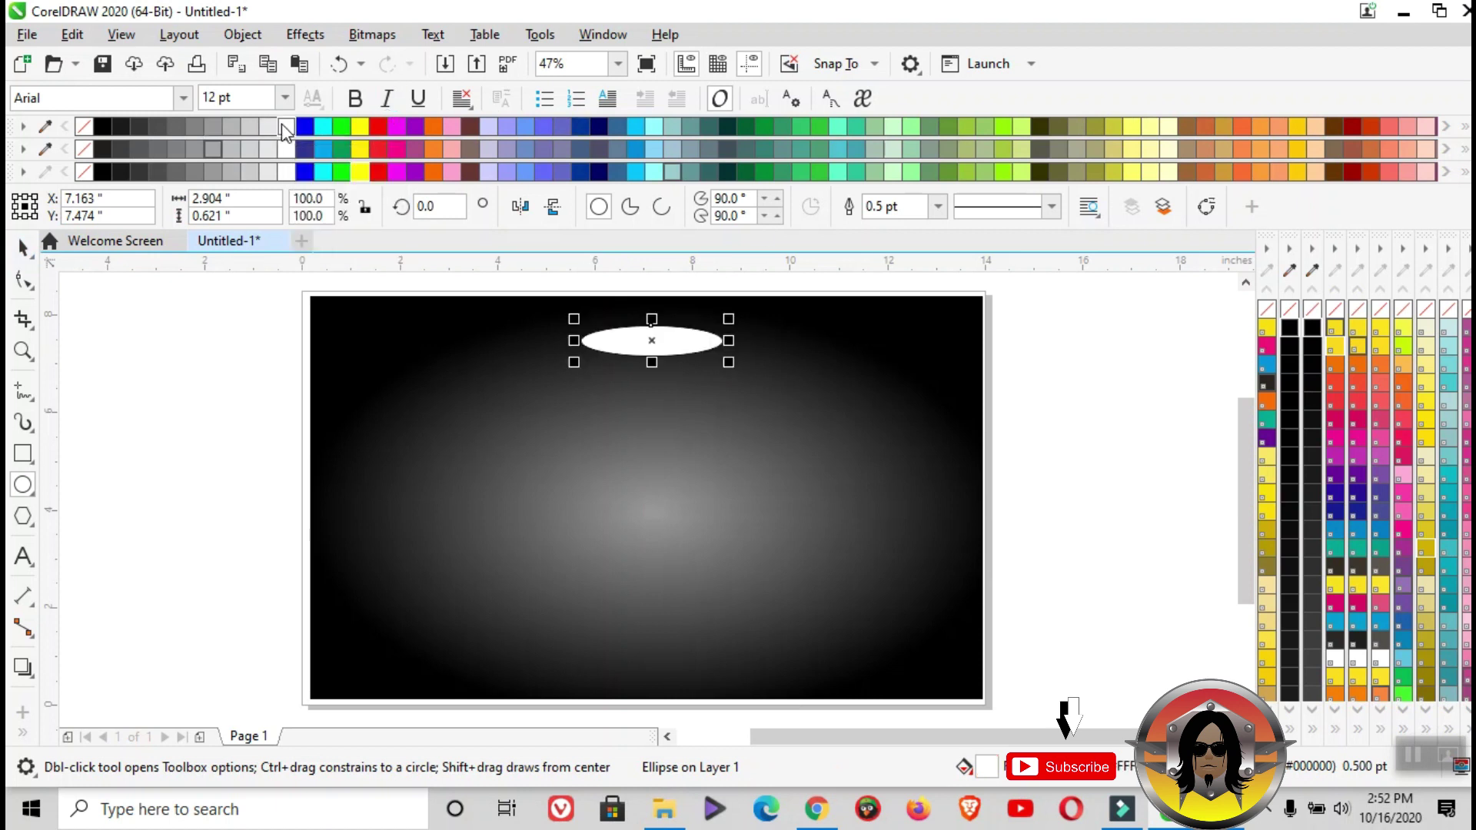
pyautogui.rightClick(1265, 309)
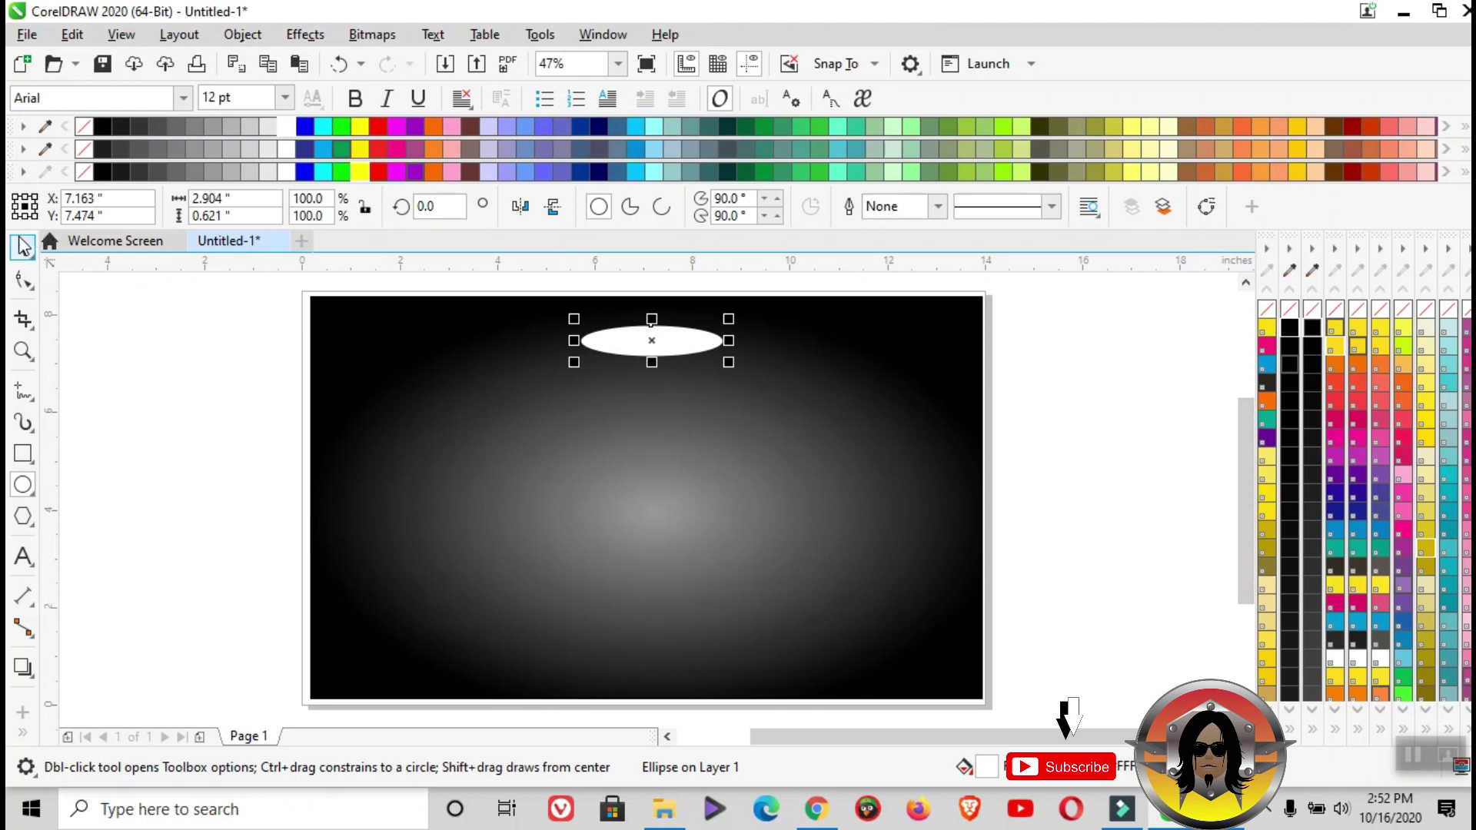
pyautogui.click(23, 246)
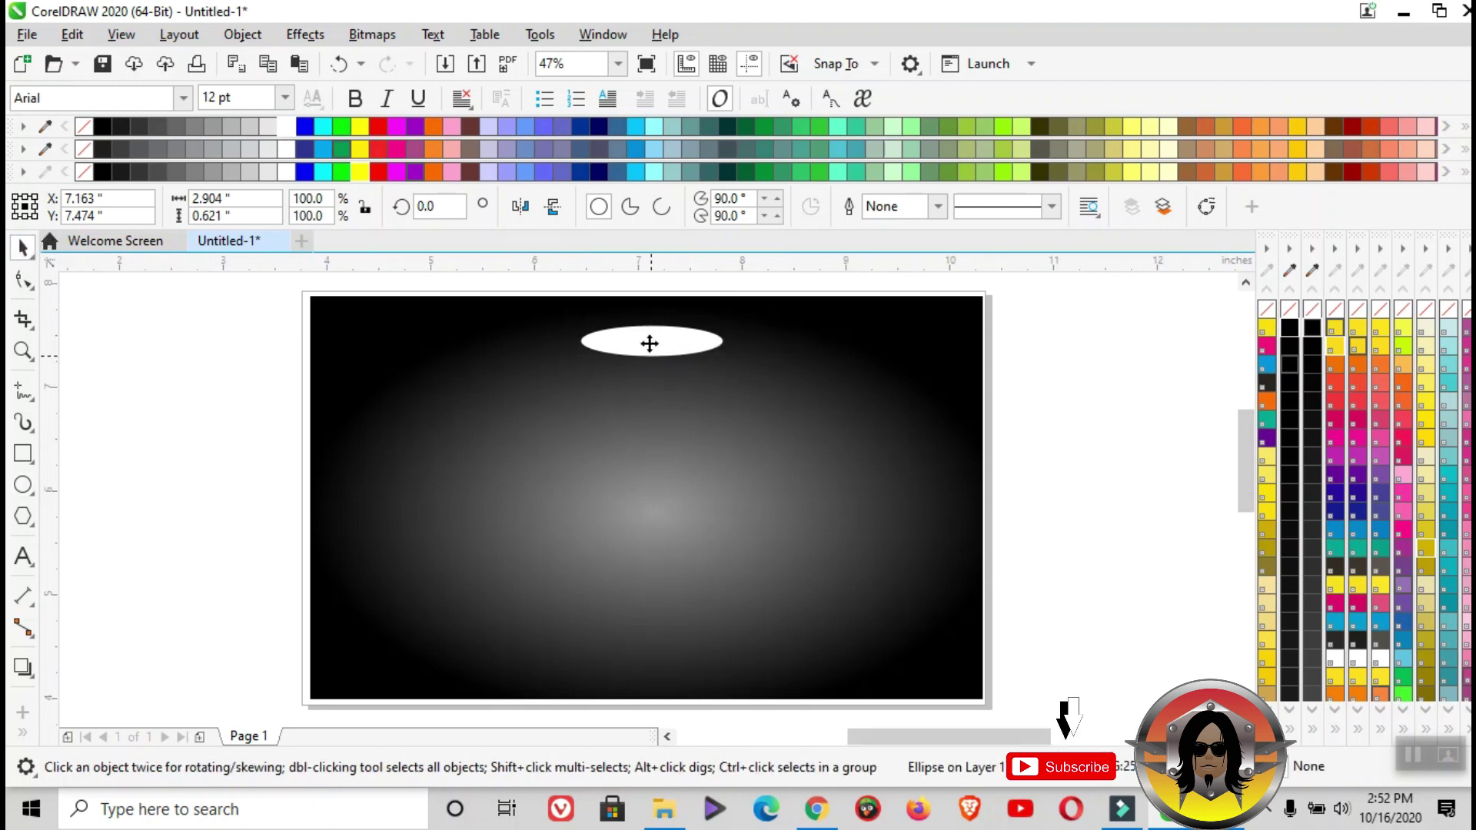
pyautogui.scroll(2, 650, 344)
pyautogui.moveTo(650, 343); pyautogui.dragTo(650, 354)
pyautogui.scroll(-2, 604, 340)
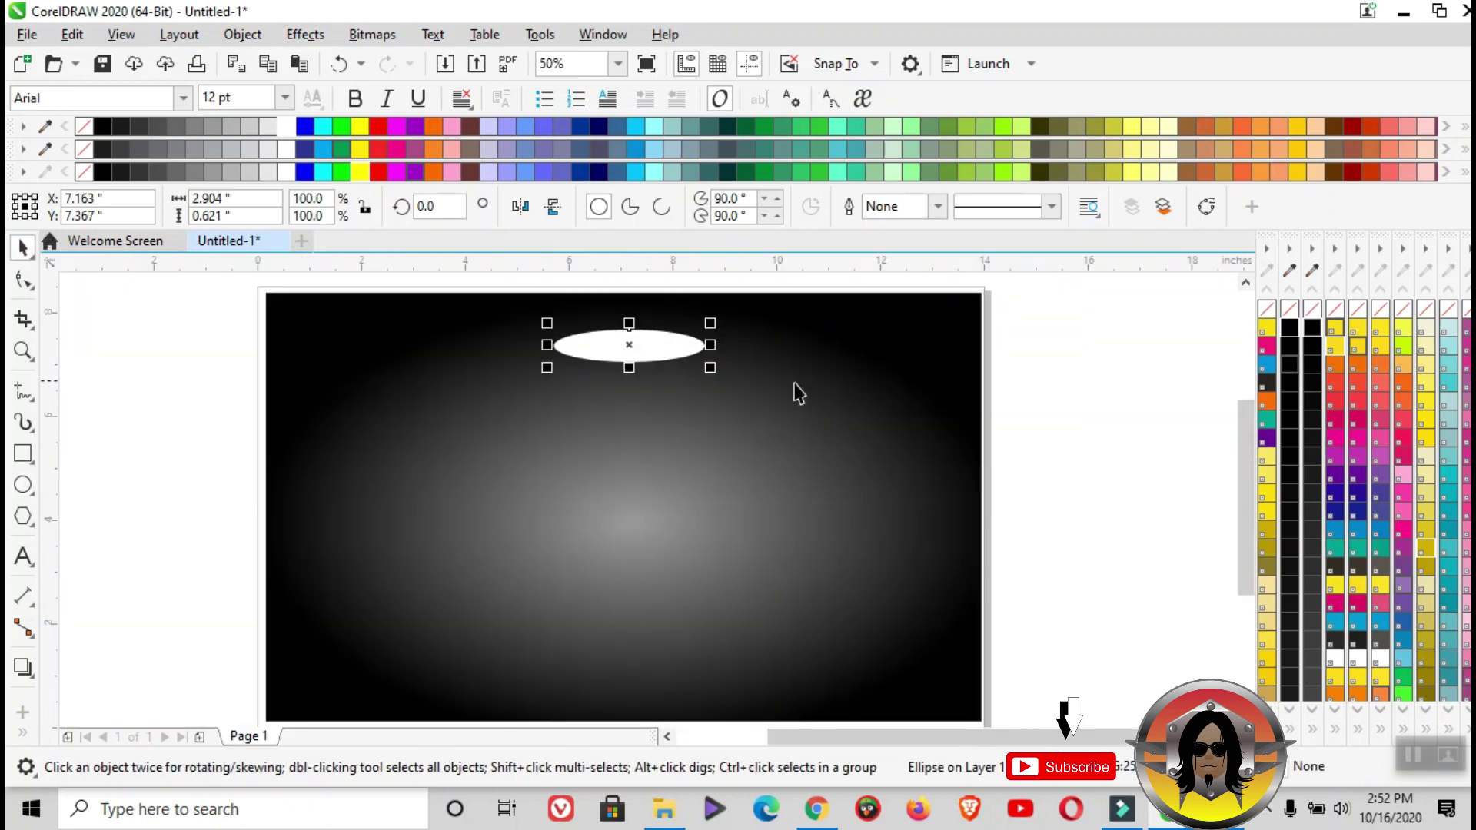
pyautogui.click(1142, 378)
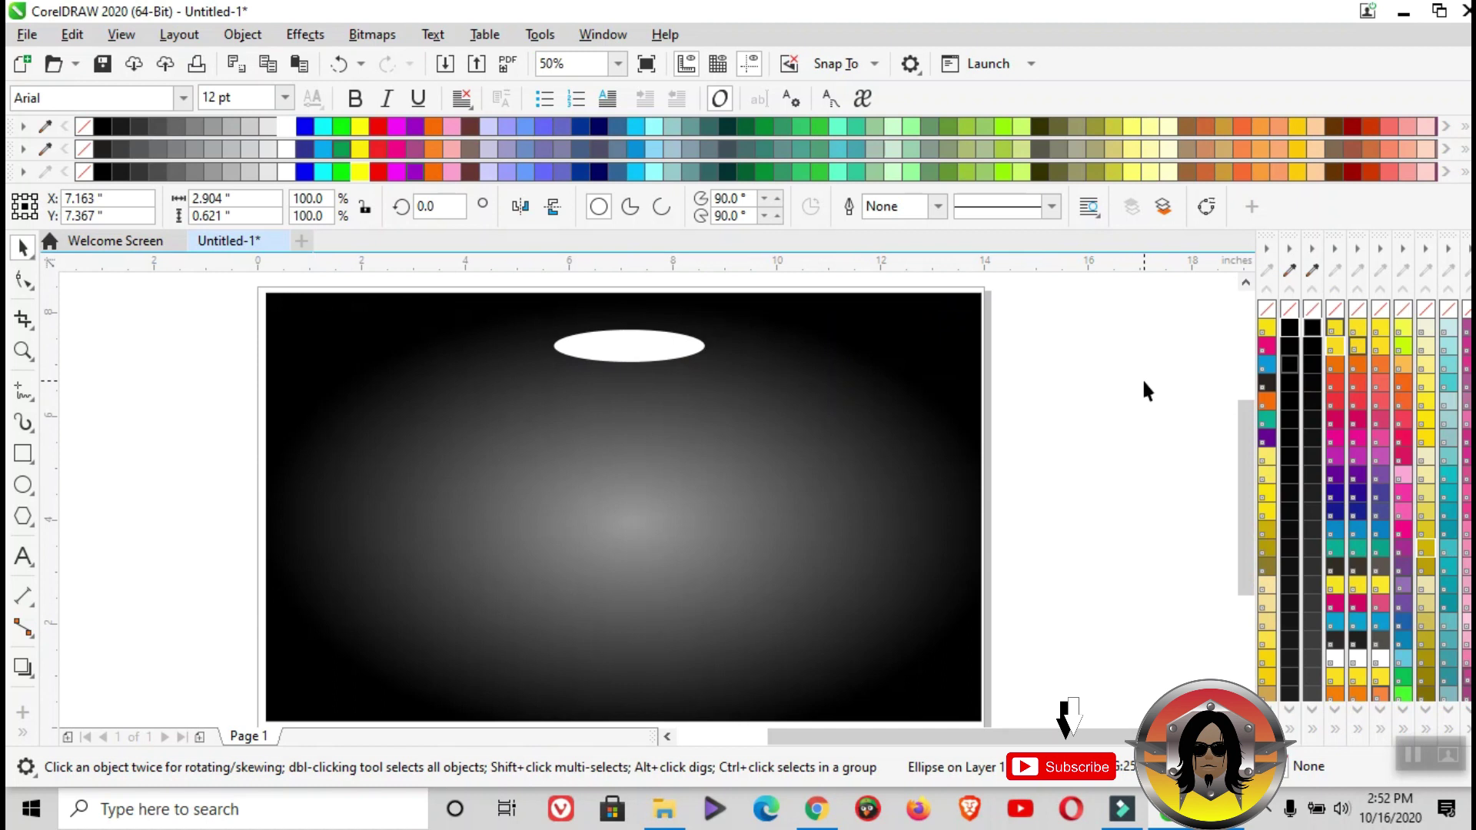
# Draw a tall white 0.847 × 6.125 in rectangle without outline, centred below the lamp
pyautogui.click(23, 454)
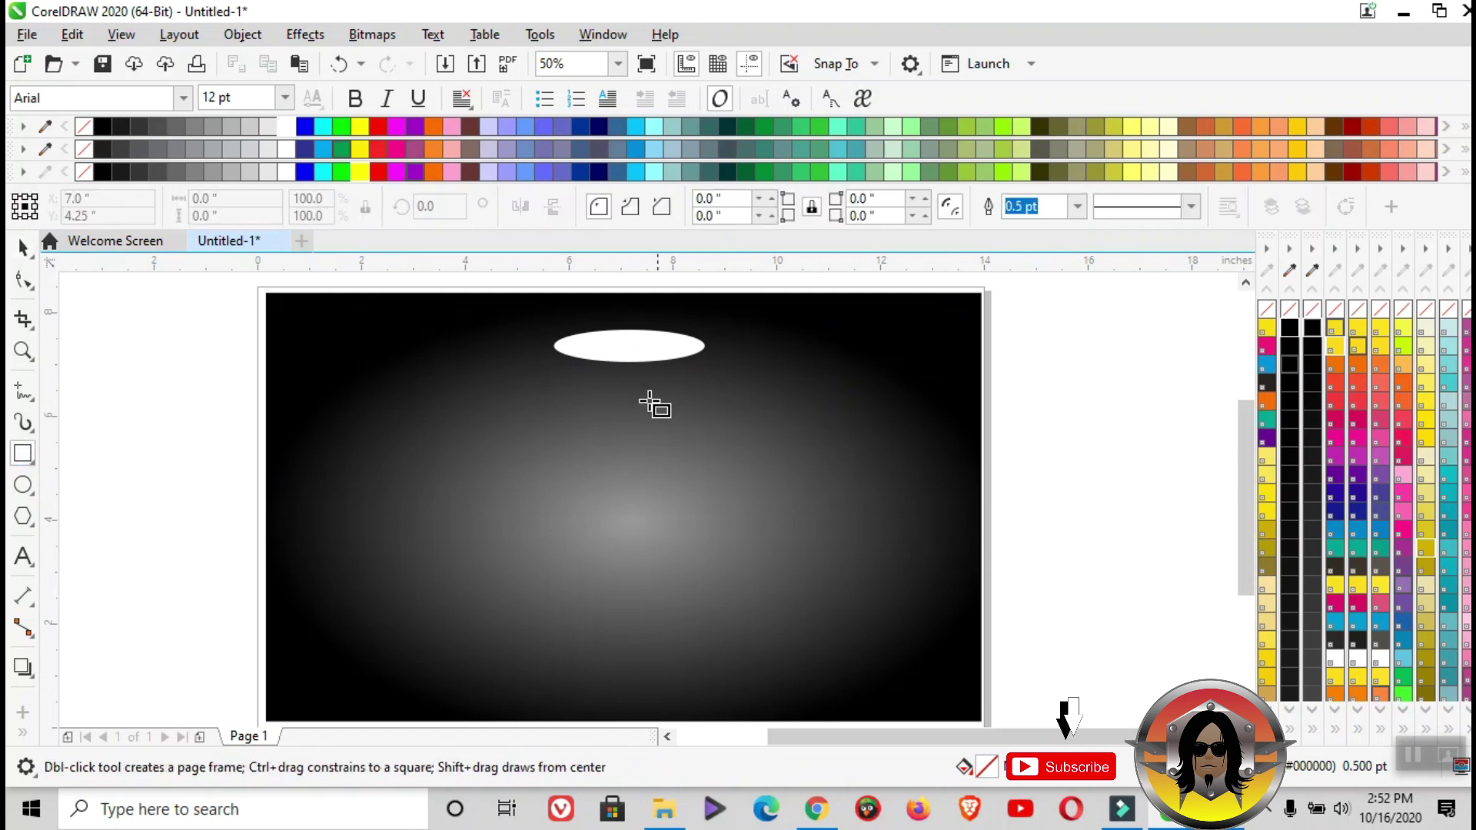
pyautogui.moveTo(623, 376)
pyautogui.mouseDown()
pyautogui.moveTo(644, 624)
pyautogui.moveTo(675, 683)
pyautogui.moveTo(711, 696)
pyautogui.moveTo(653, 694)
pyautogui.mouseUp()
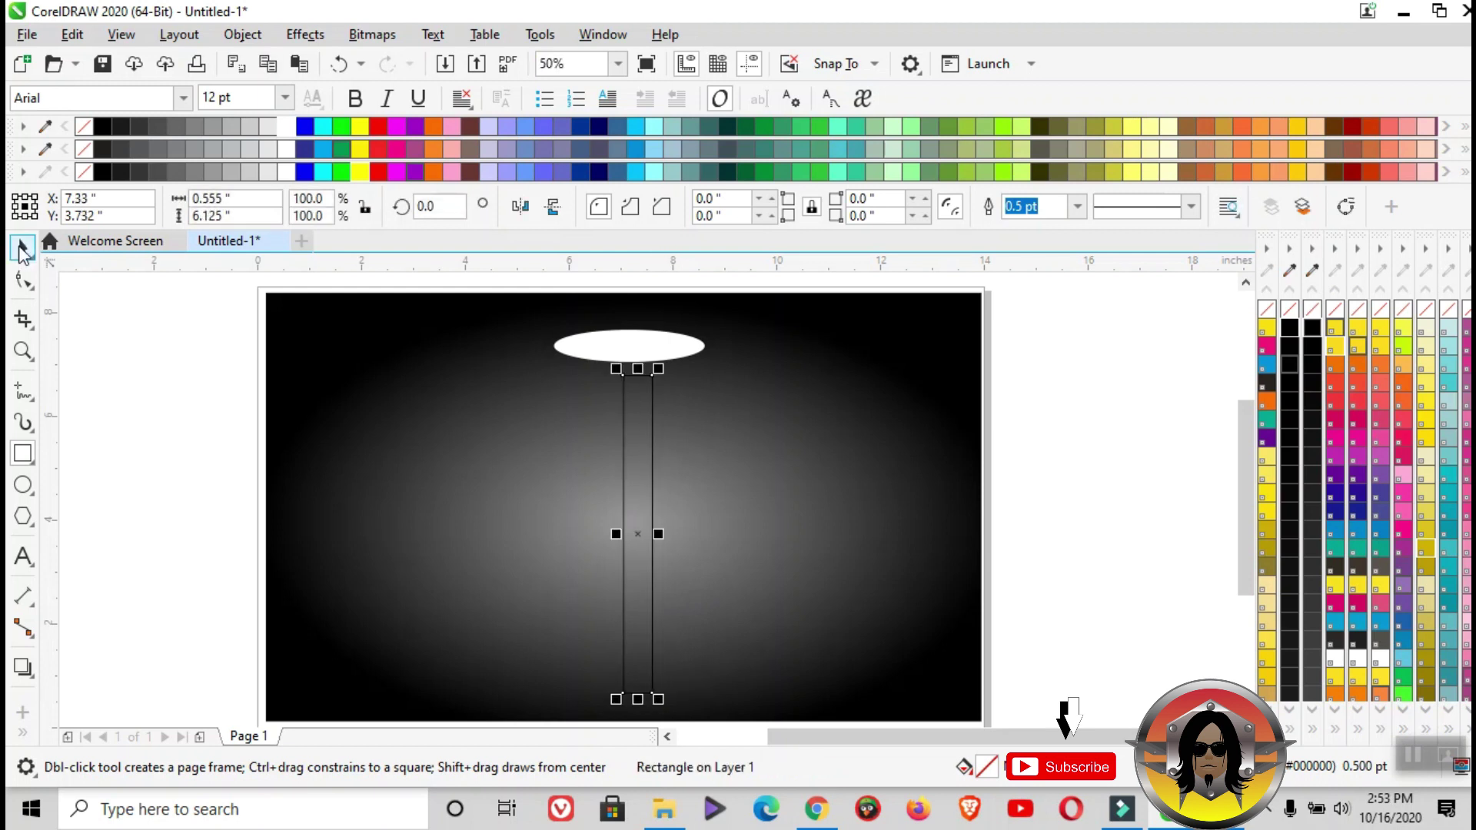
pyautogui.press('space')
pyautogui.moveTo(633, 416); pyautogui.dragTo(631, 417)
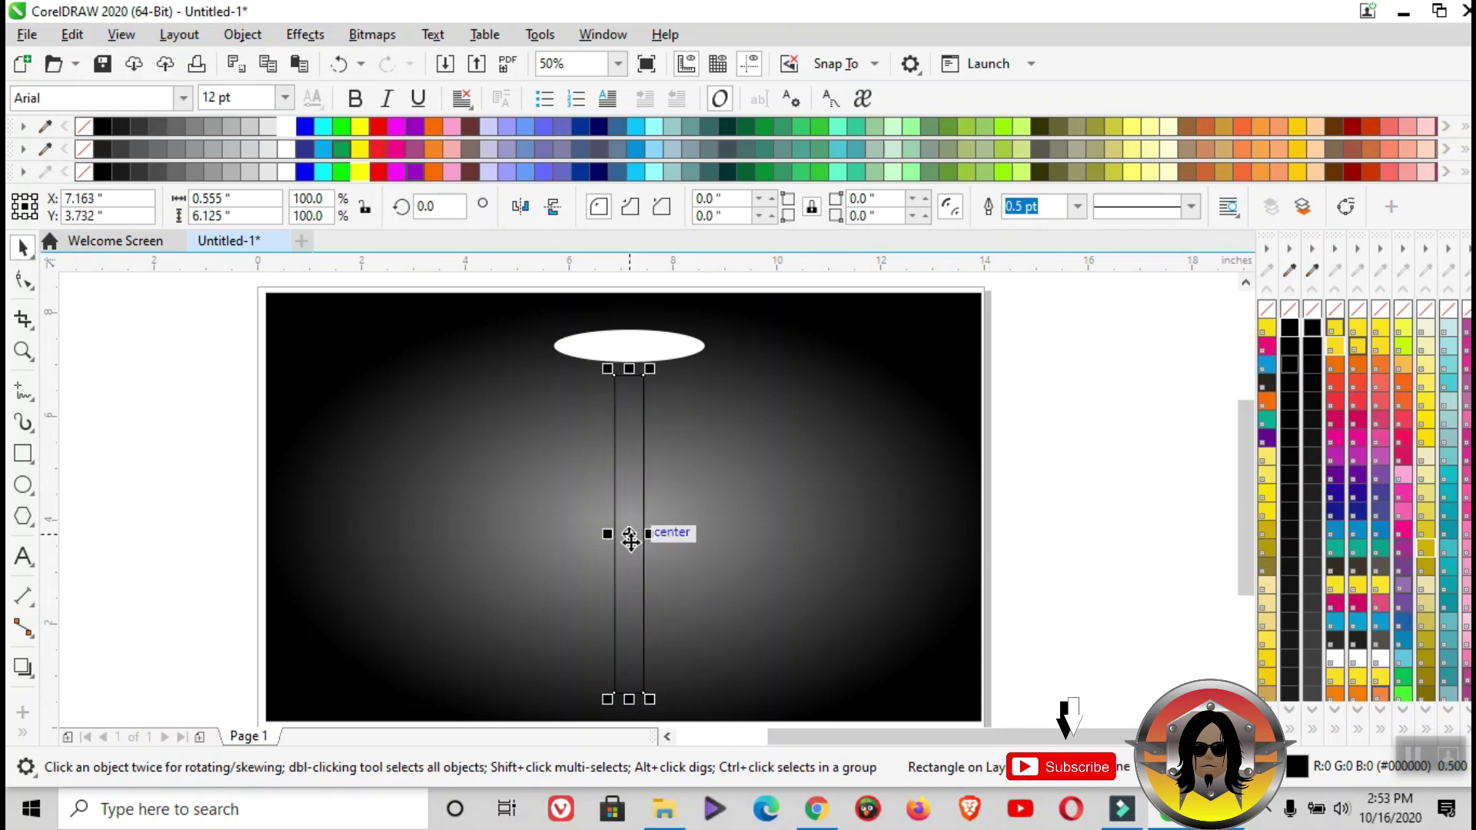
pyautogui.scroll(1, 630, 538)
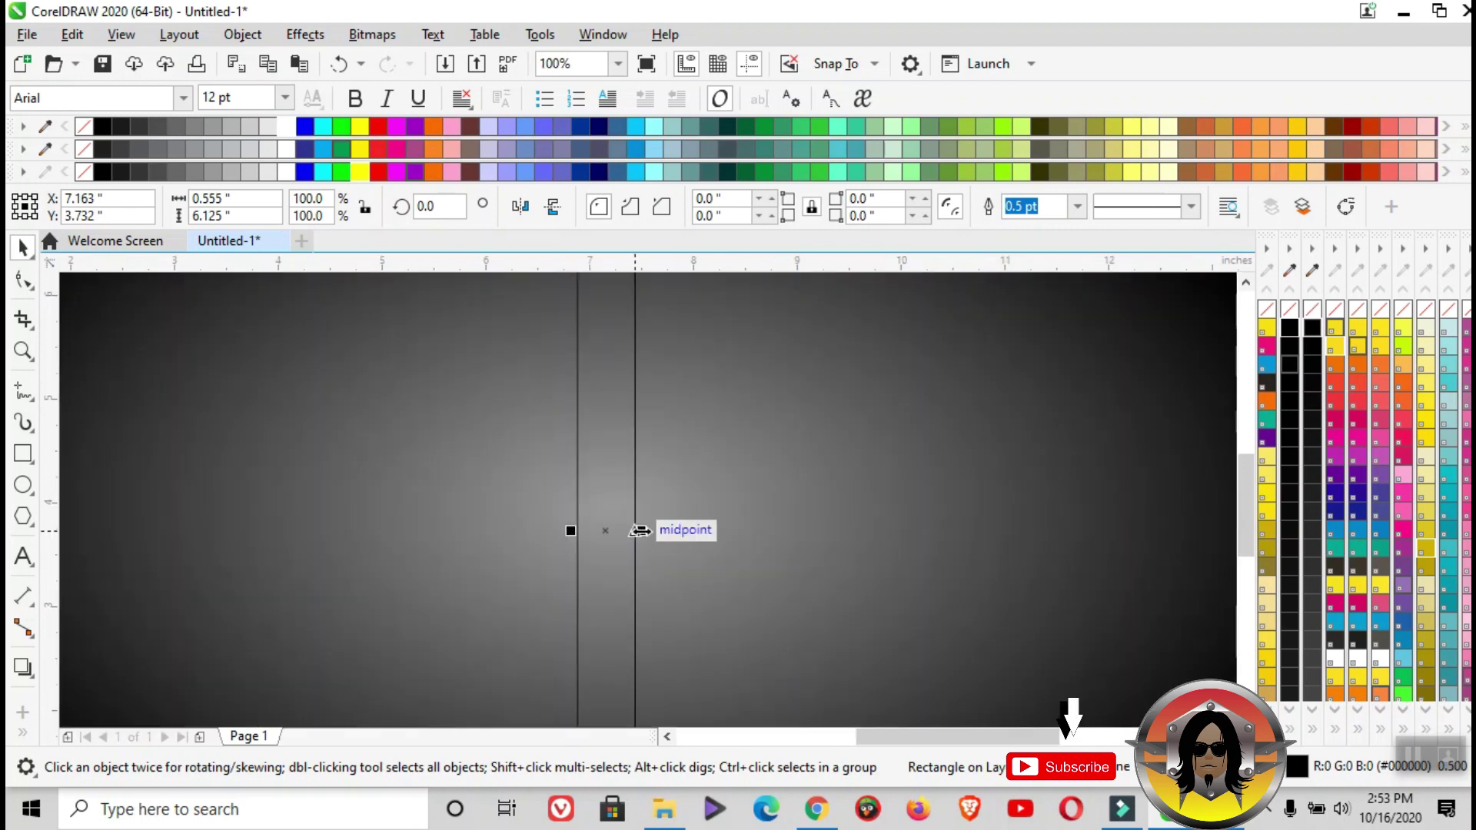
pyautogui.moveTo(639, 532); pyautogui.dragTo(657, 528)
pyautogui.scroll(-1, 500, 411)
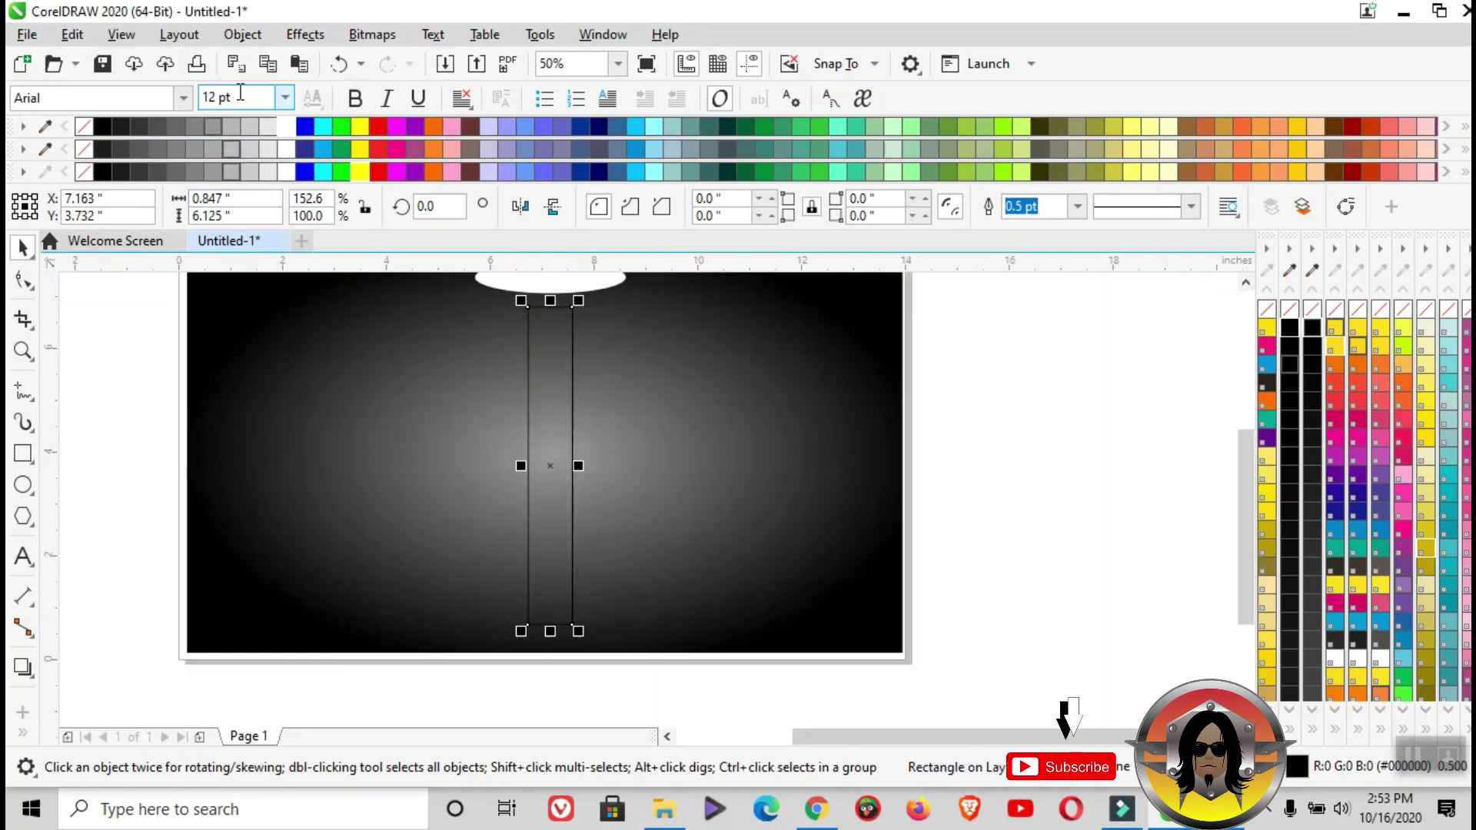
pyautogui.click(287, 126)
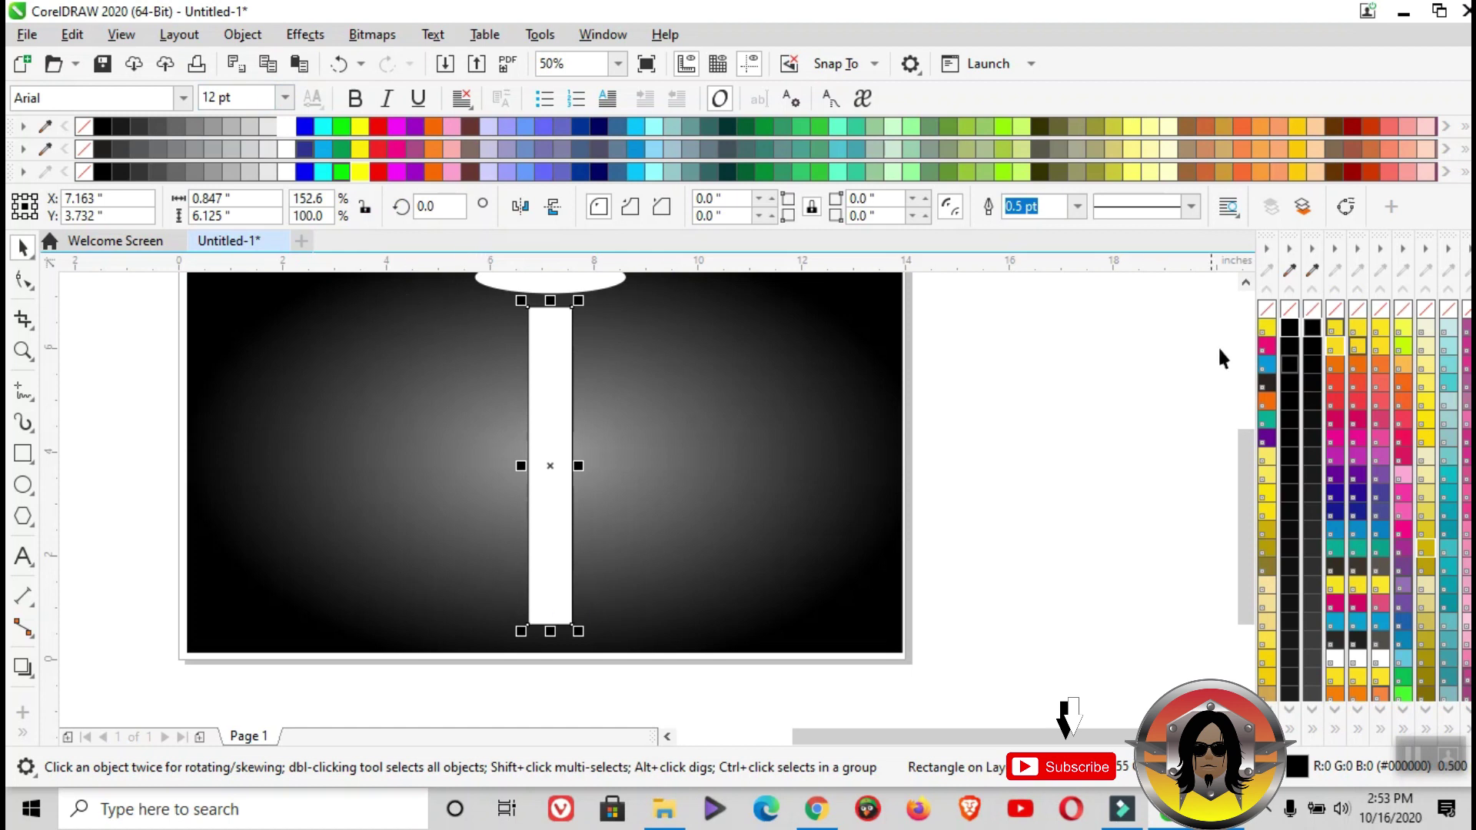
pyautogui.rightClick(1267, 309)
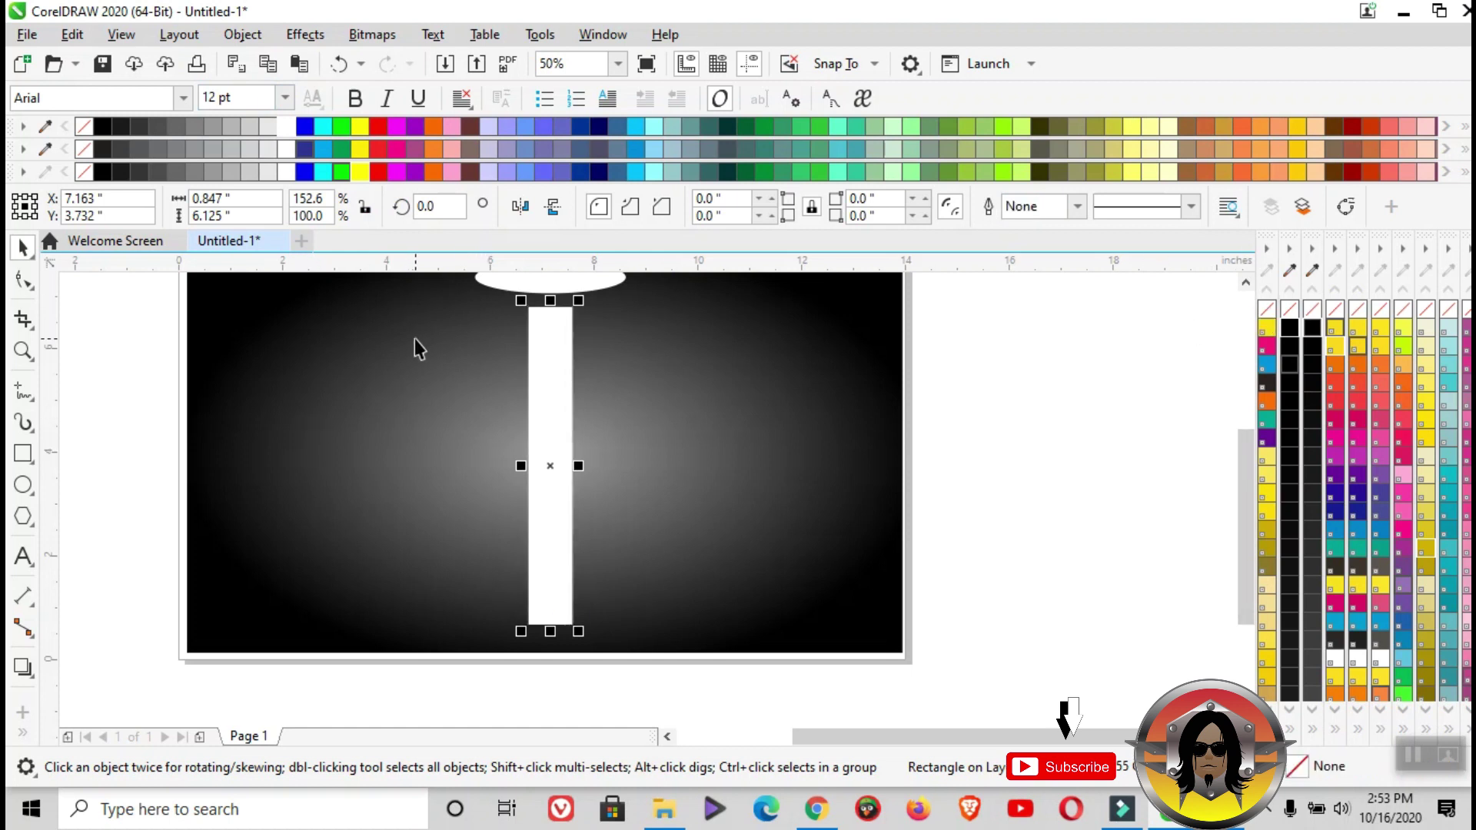
# Convert the white bar to a 300 dpi RGB bitmap with a transparent background
pyautogui.click(372, 34)
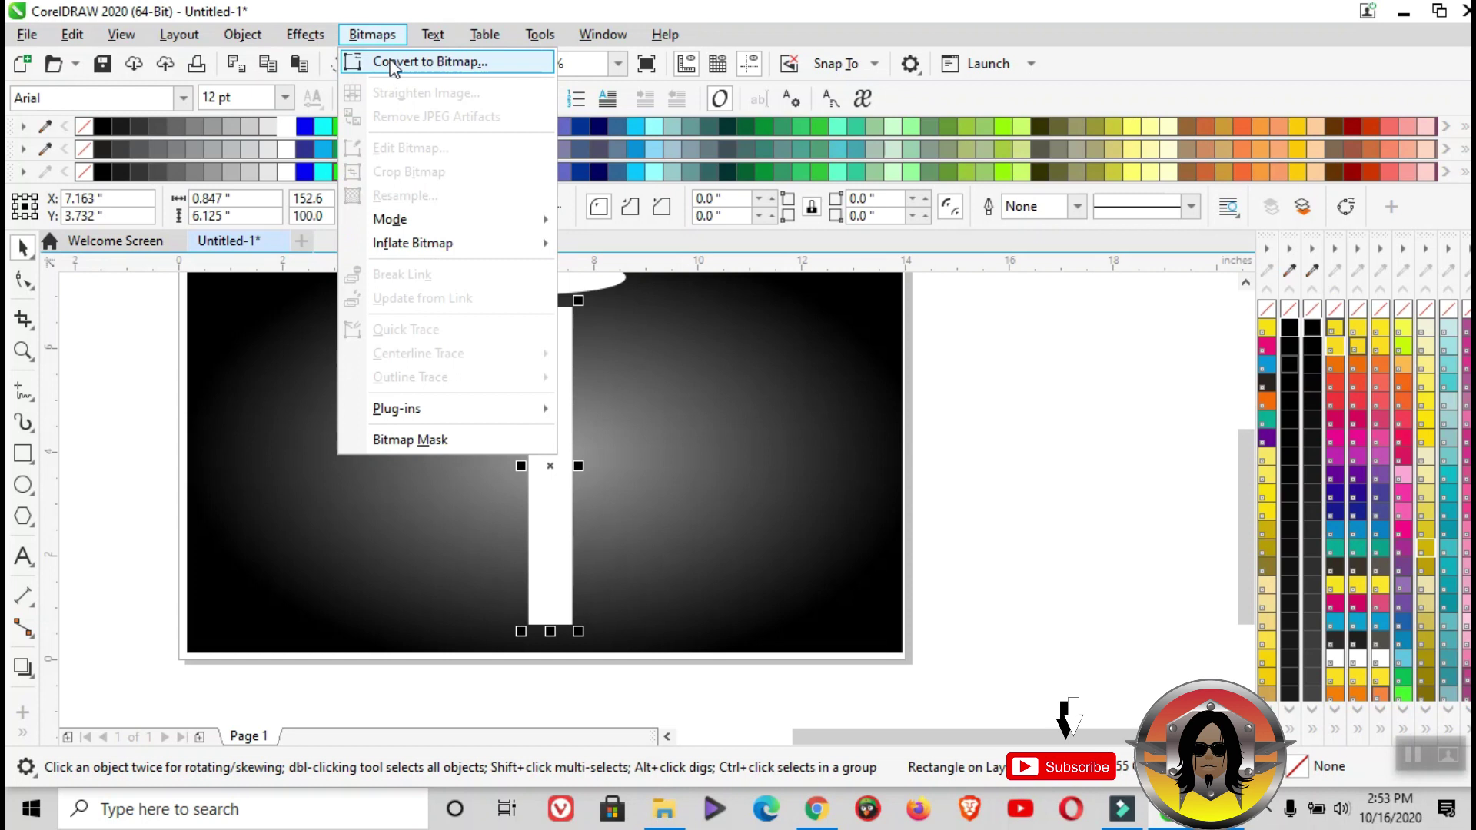
pyautogui.click(424, 68)
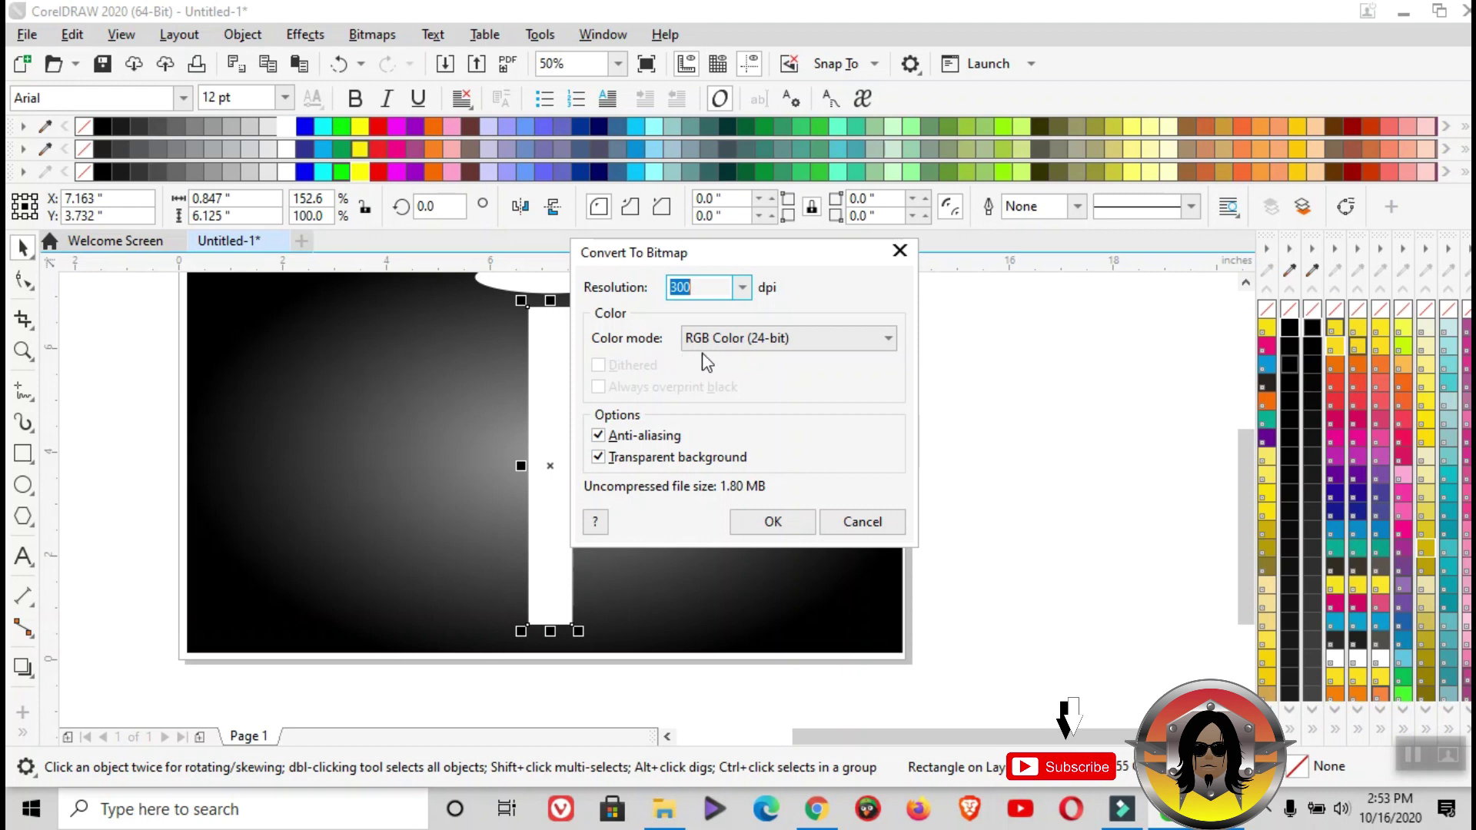
pyautogui.click(772, 522)
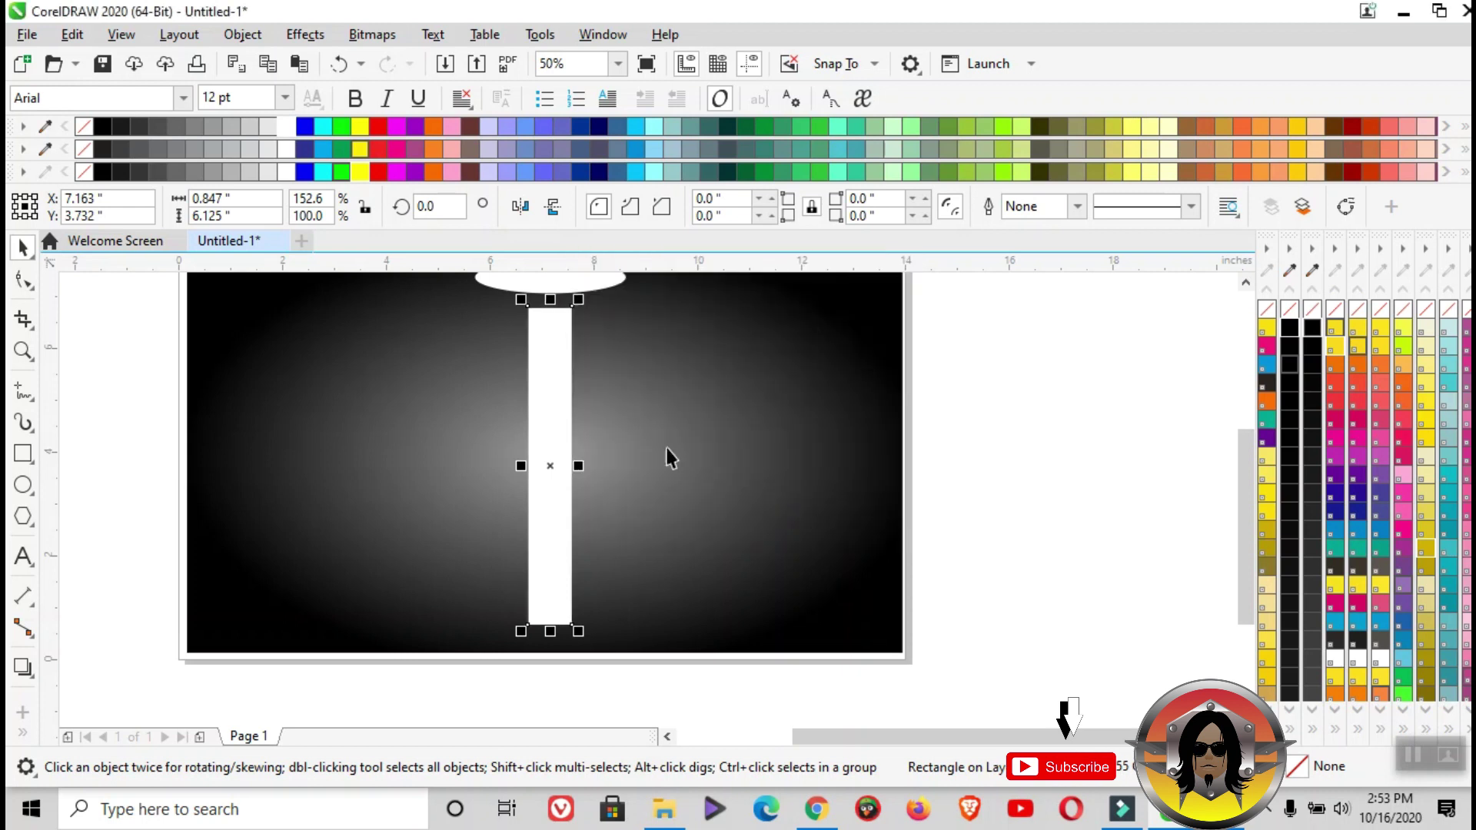
# Apply a Gaussian blur with a 30-pixel radius to the beam bitmap
pyautogui.click(306, 37)
pyautogui.moveTo(348, 170)
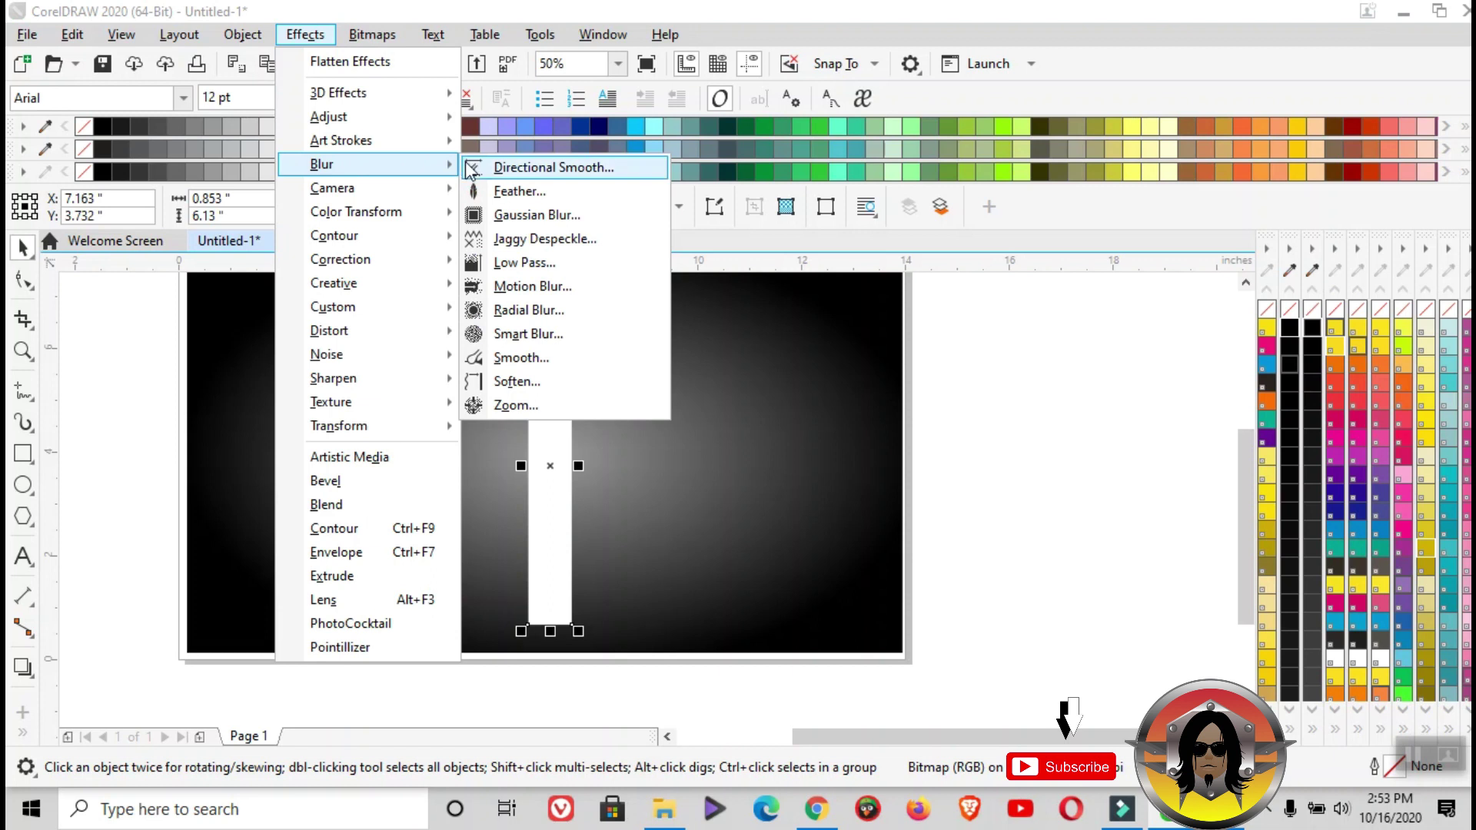
pyautogui.click(556, 220)
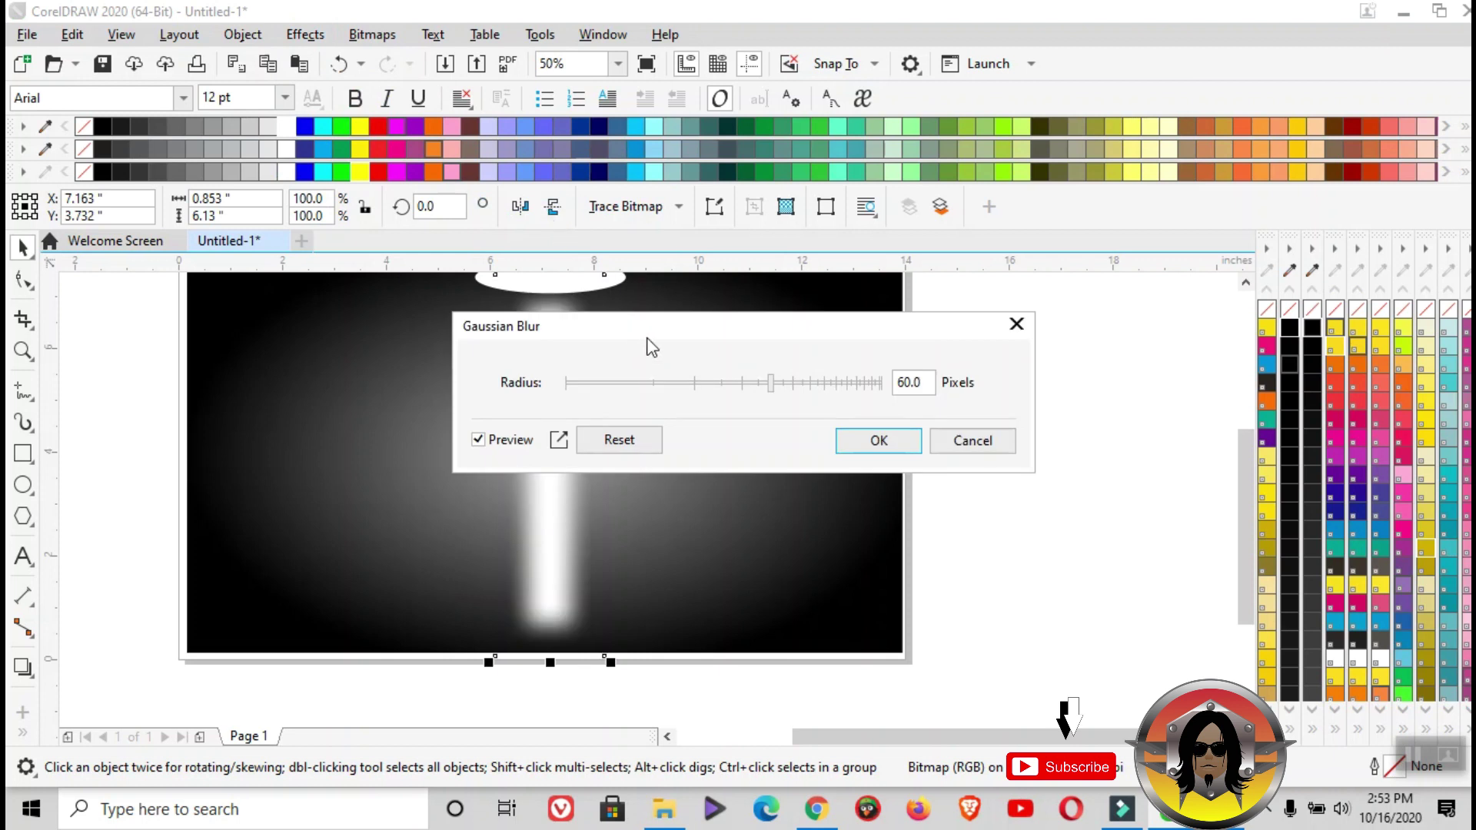
pyautogui.moveTo(646, 339); pyautogui.dragTo(774, 145)
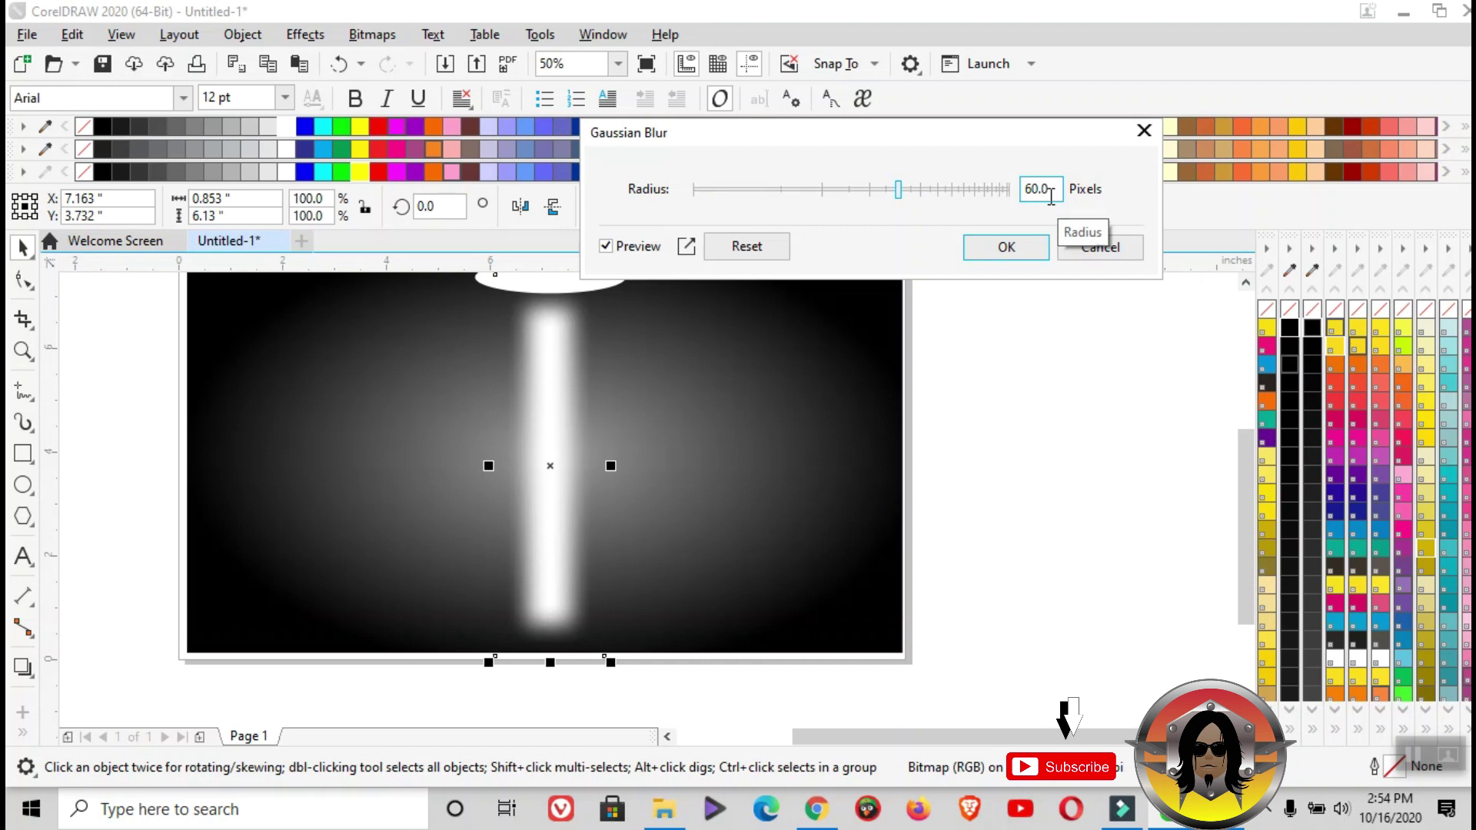
pyautogui.moveTo(1052, 190); pyautogui.dragTo(1007, 199)
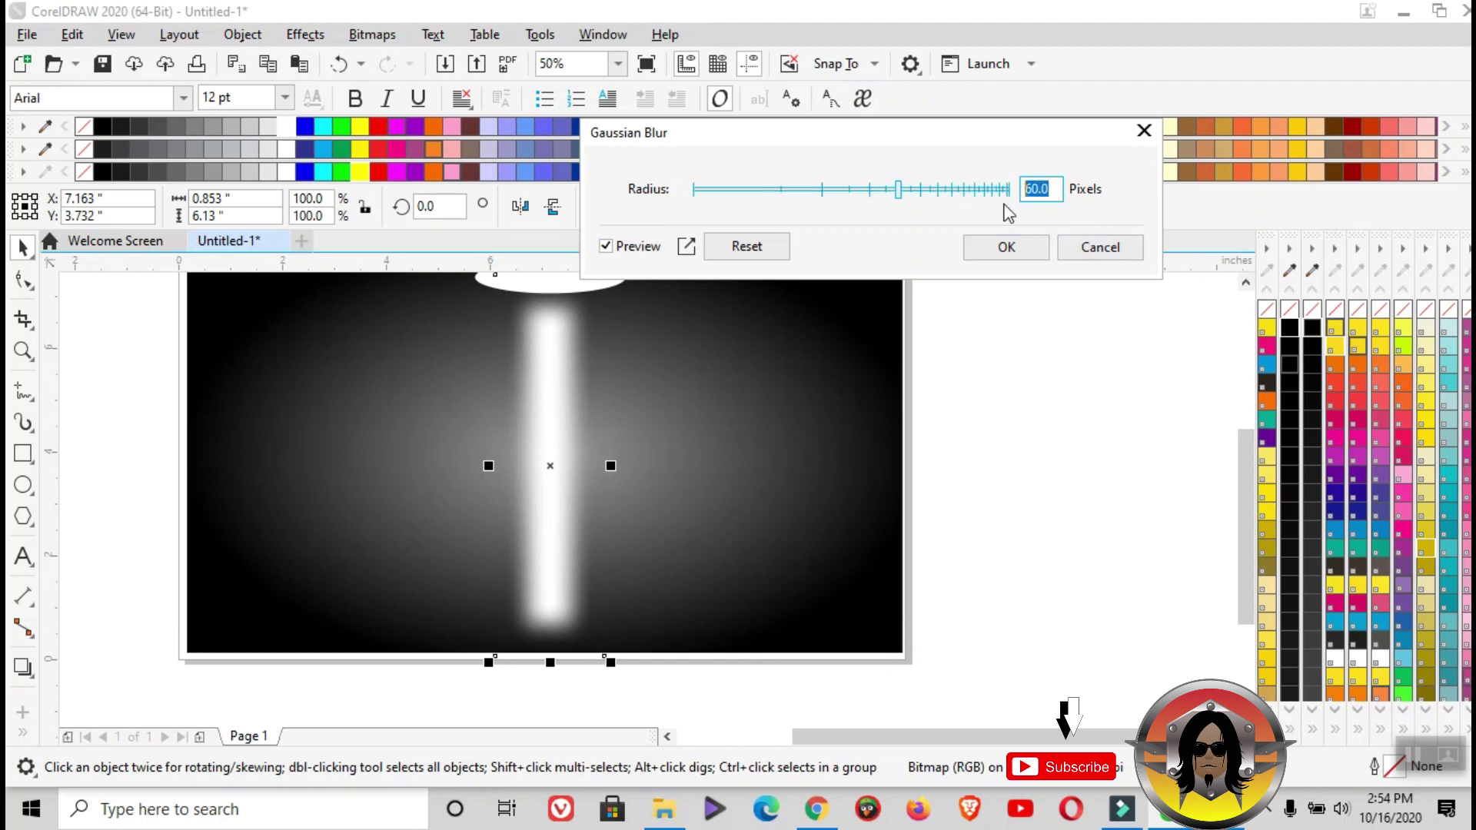
pyautogui.write('30')
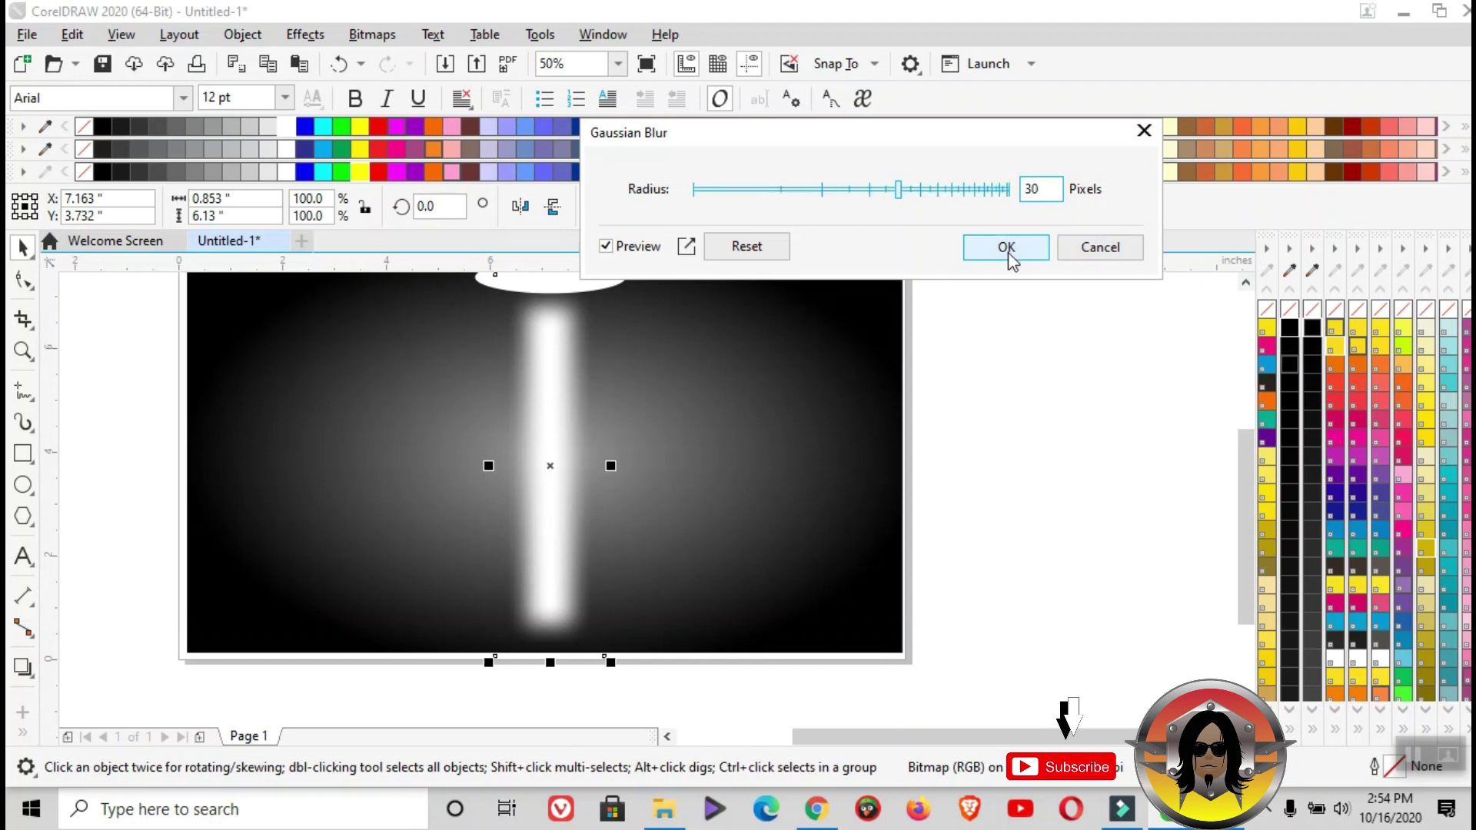
pyautogui.click(1008, 254)
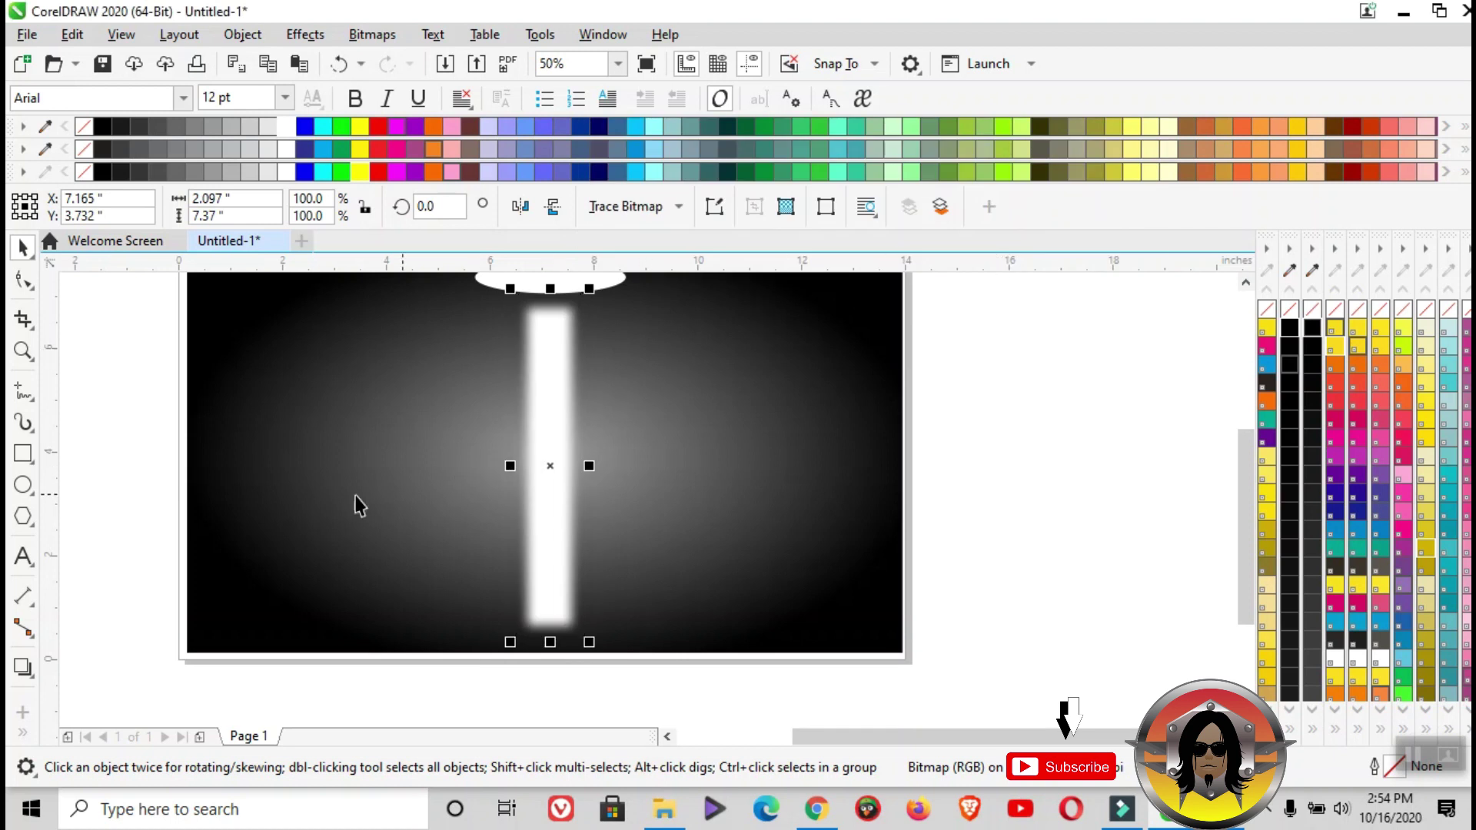
# Give the blurred bar a top-to-bottom linear transparency, adjusting its start, end and midpoint
pyautogui.click(24, 734)
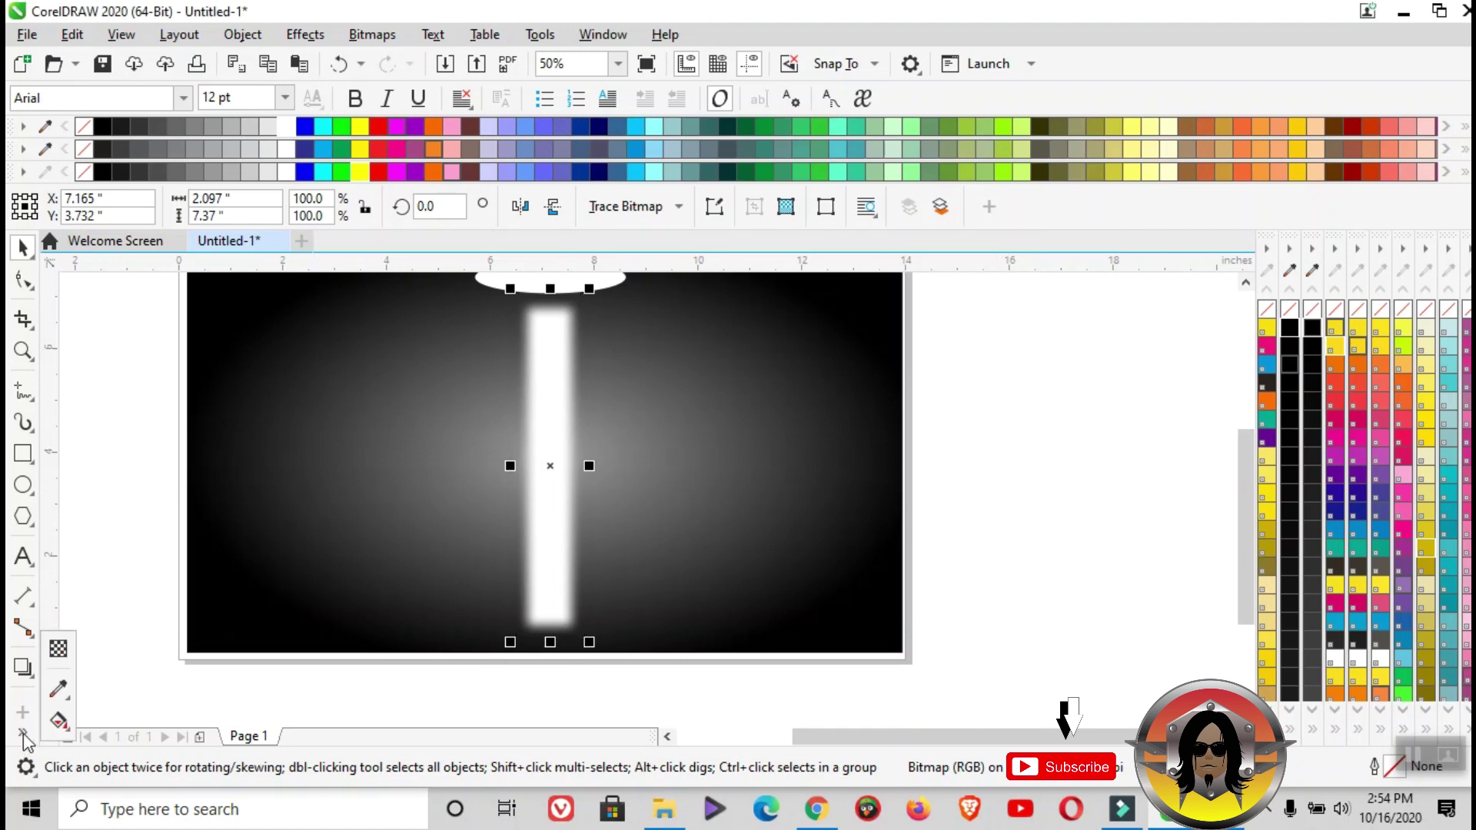
pyautogui.click(58, 650)
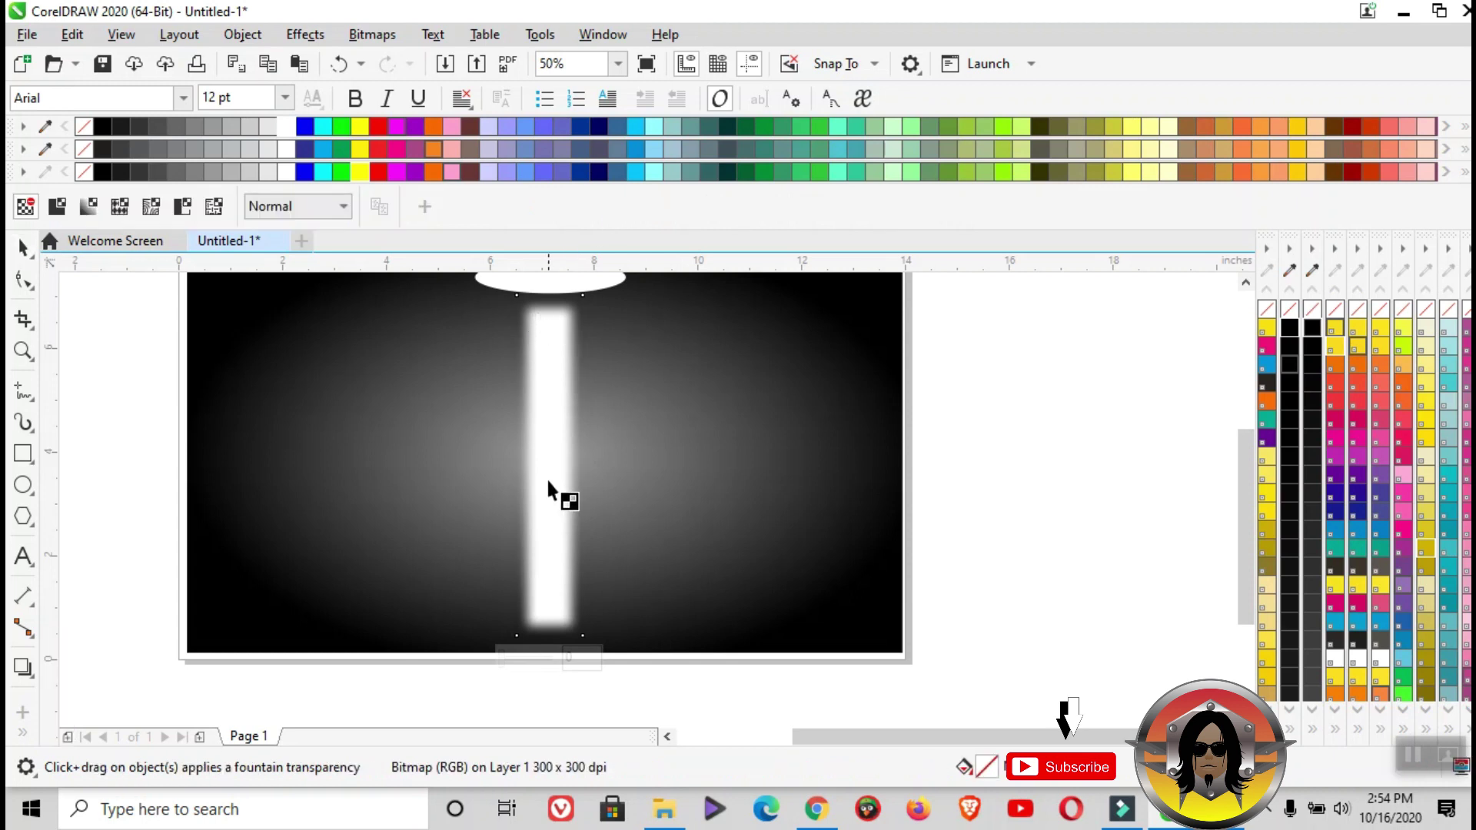
pyautogui.moveTo(550, 322); pyautogui.dragTo(551, 602)
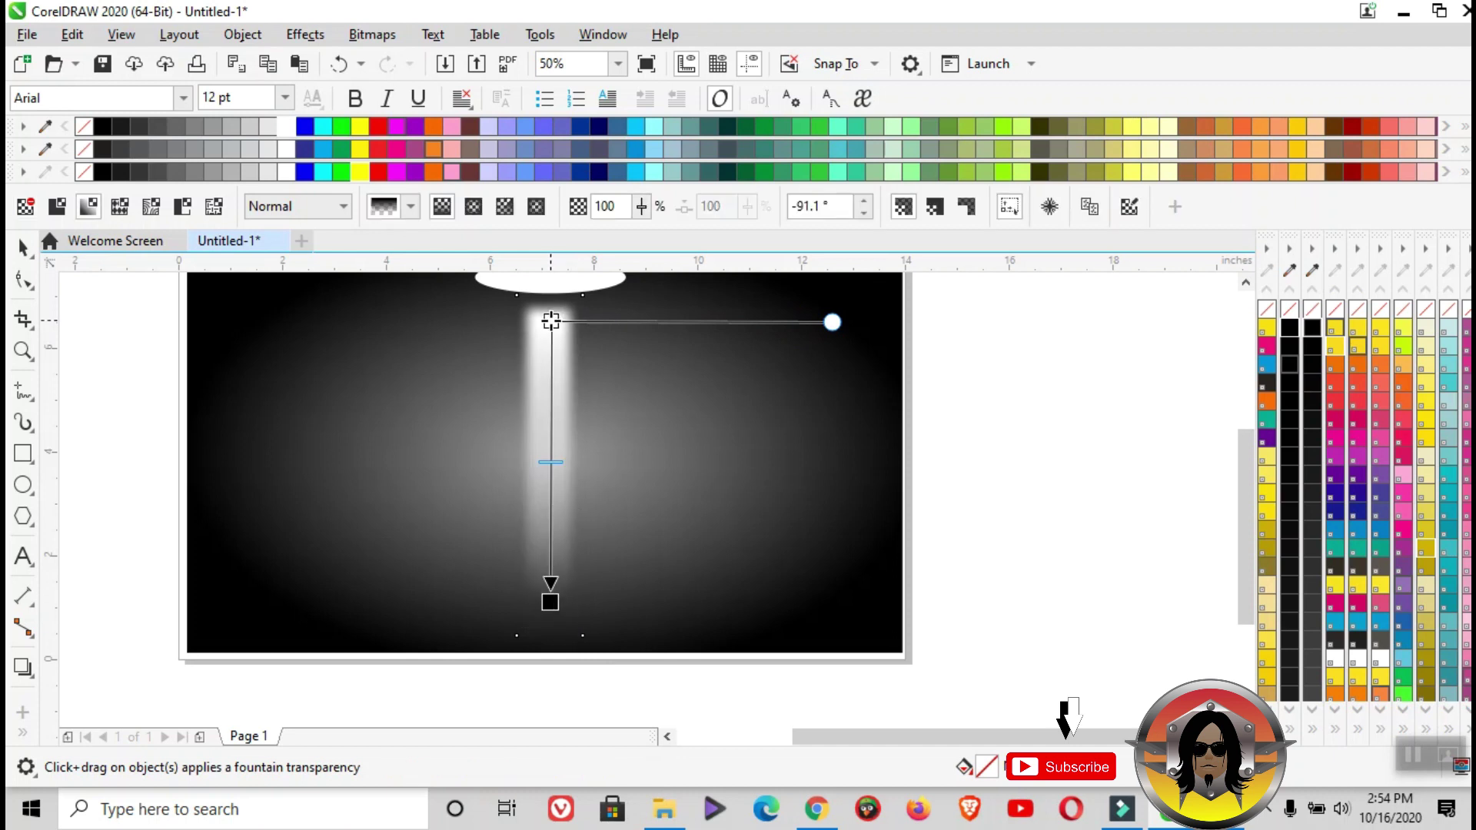
pyautogui.moveTo(551, 321); pyautogui.dragTo(551, 338)
pyautogui.moveTo(550, 602); pyautogui.dragTo(550, 635)
pyautogui.moveTo(551, 489); pyautogui.dragTo(550, 478)
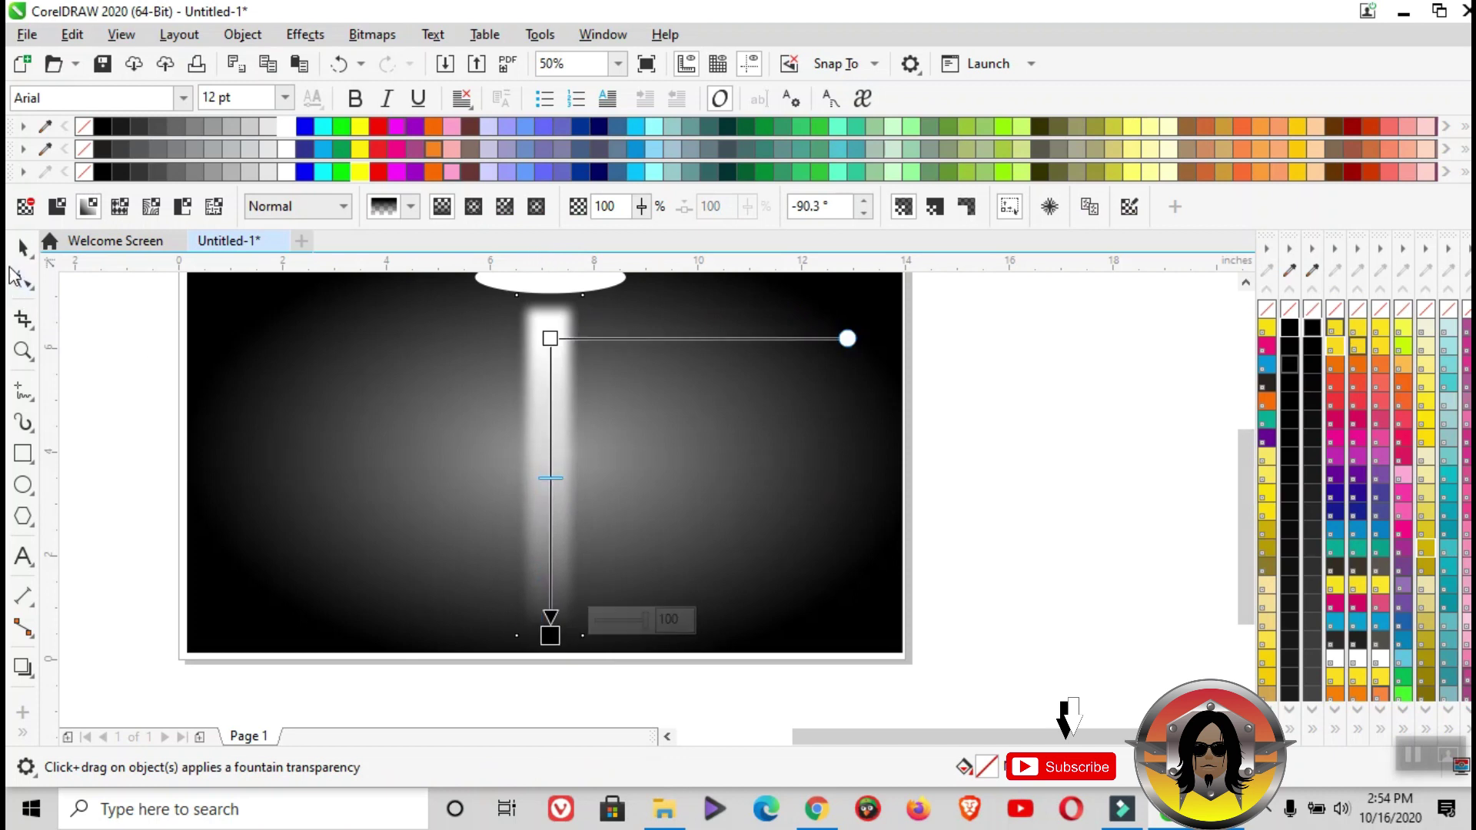
pyautogui.click(19, 247)
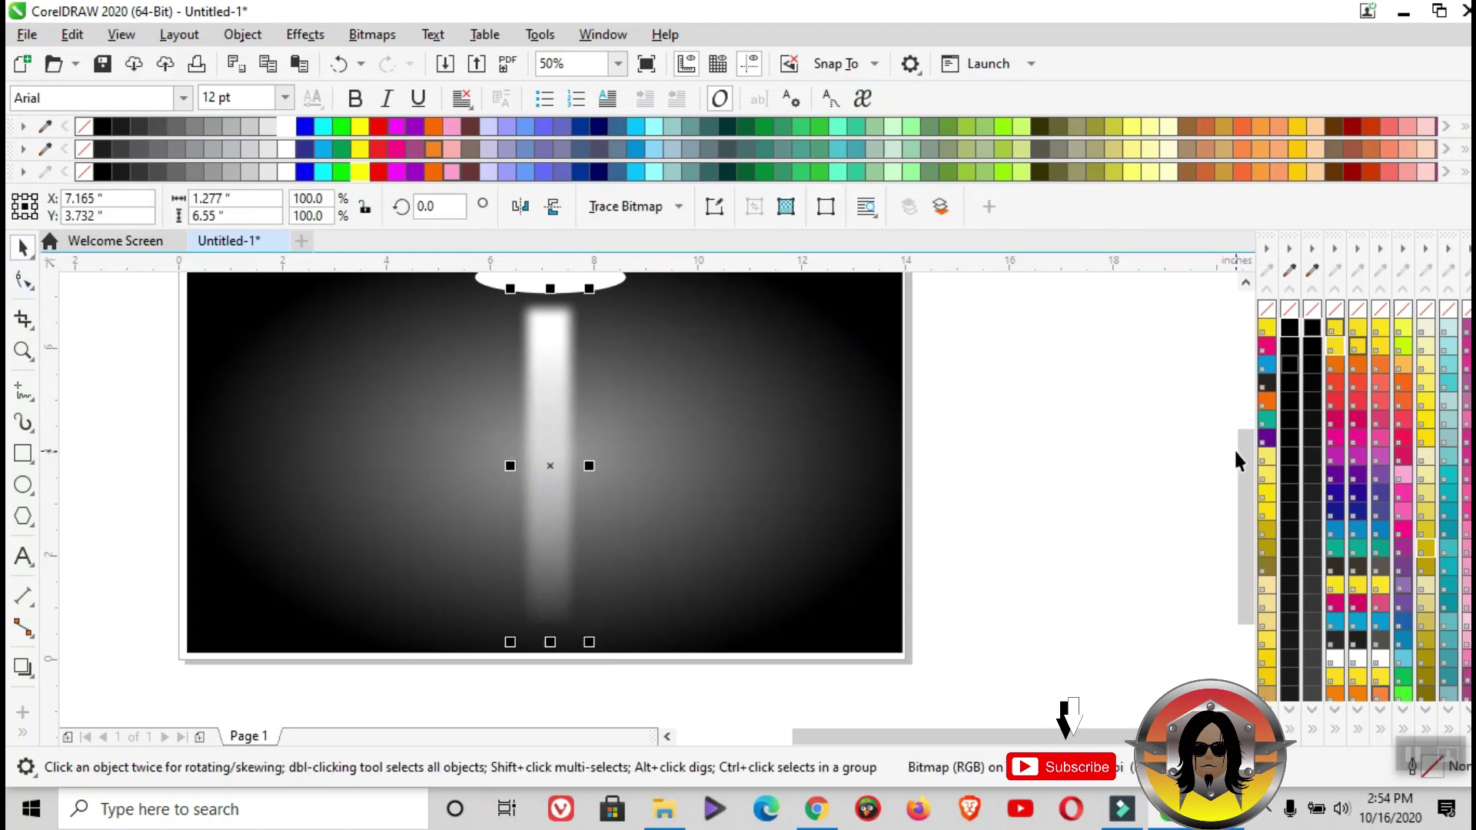
pyautogui.moveTo(1239, 450); pyautogui.dragTo(1242, 436)
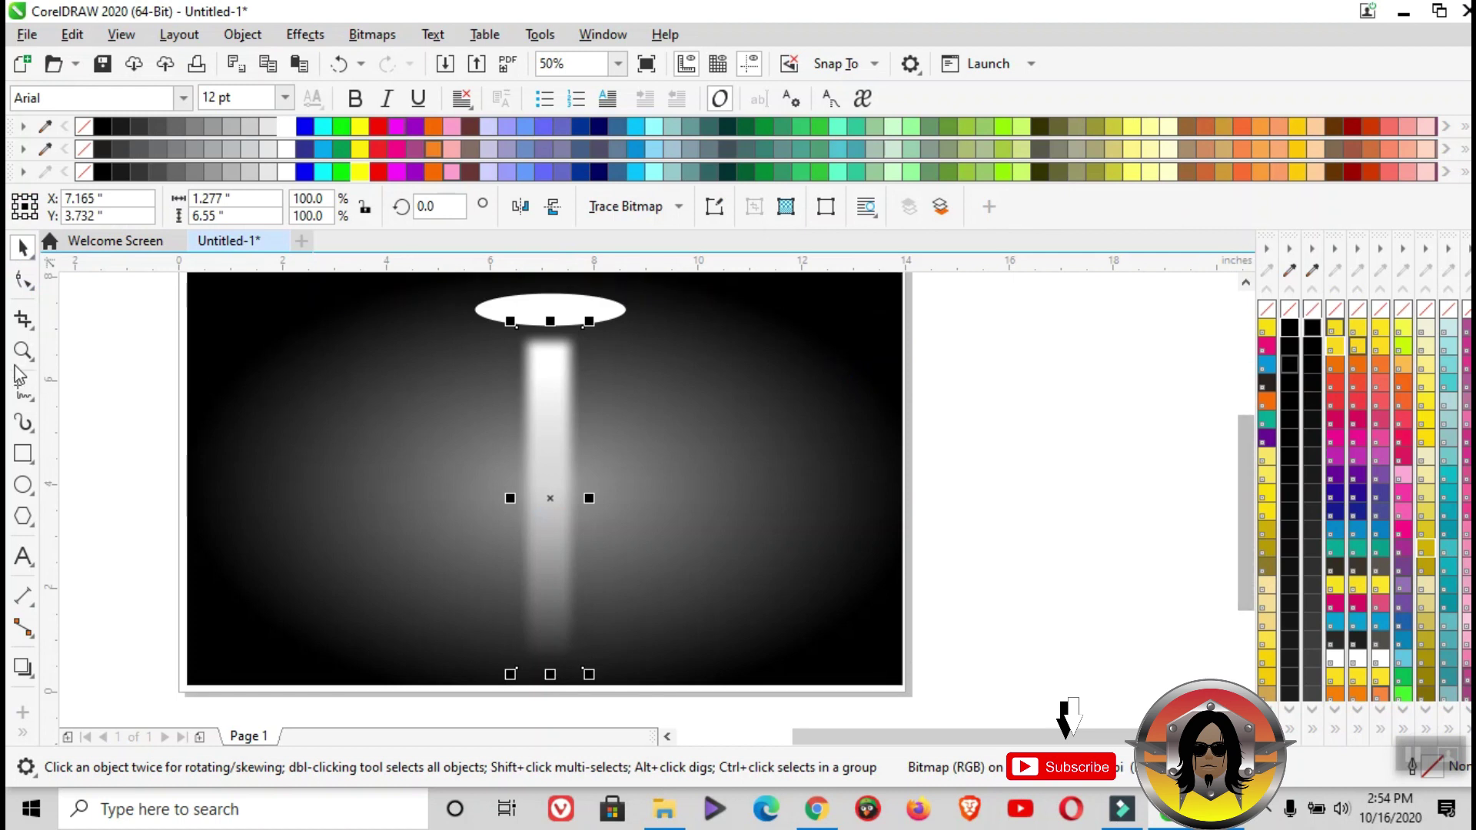
# Draw a rectangle over the bar, convert it to curves, and pull its bottom corners outward into a trapezoid
pyautogui.click(23, 454)
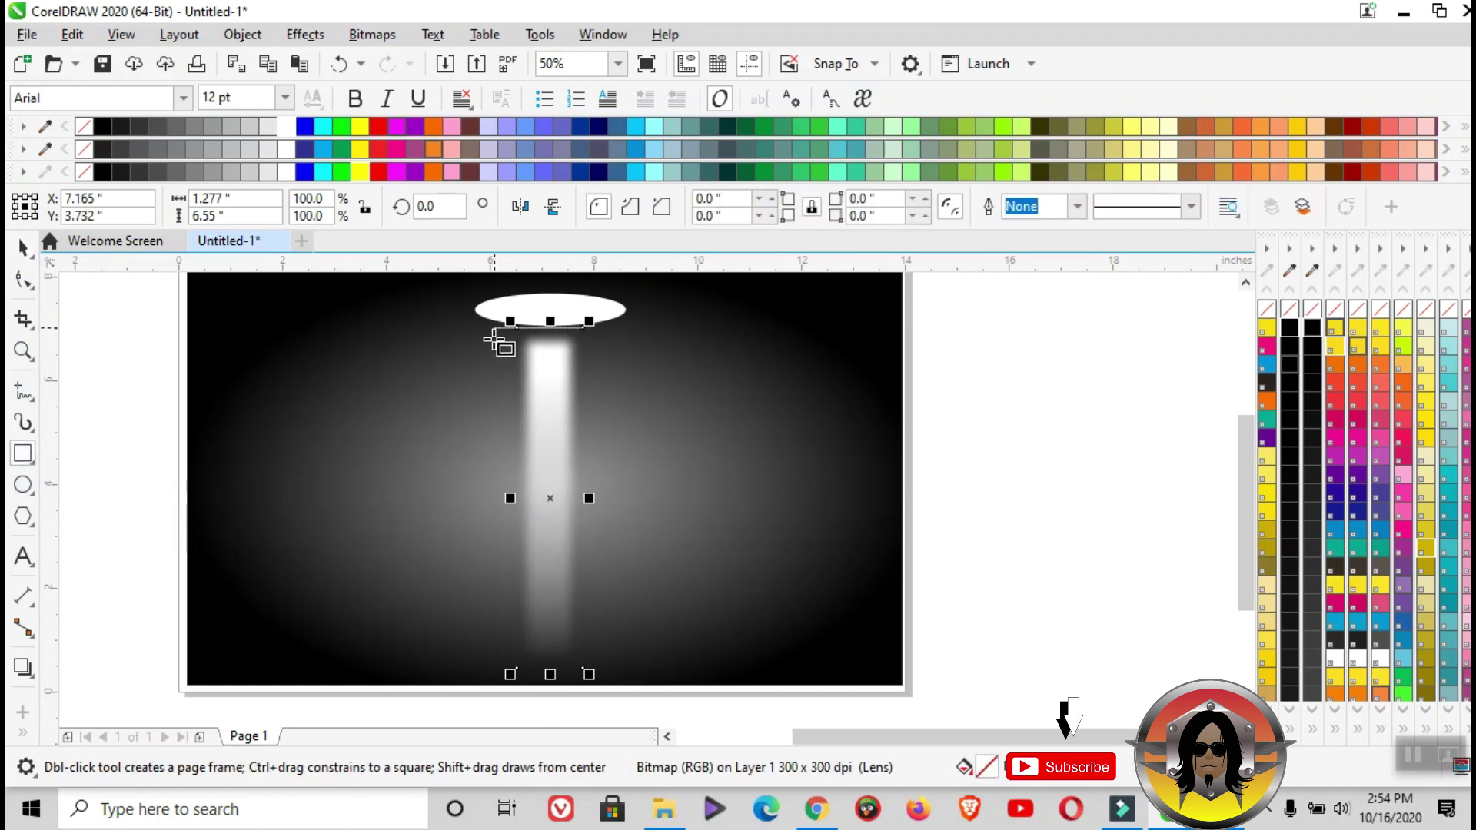
pyautogui.moveTo(490, 341); pyautogui.dragTo(604, 665)
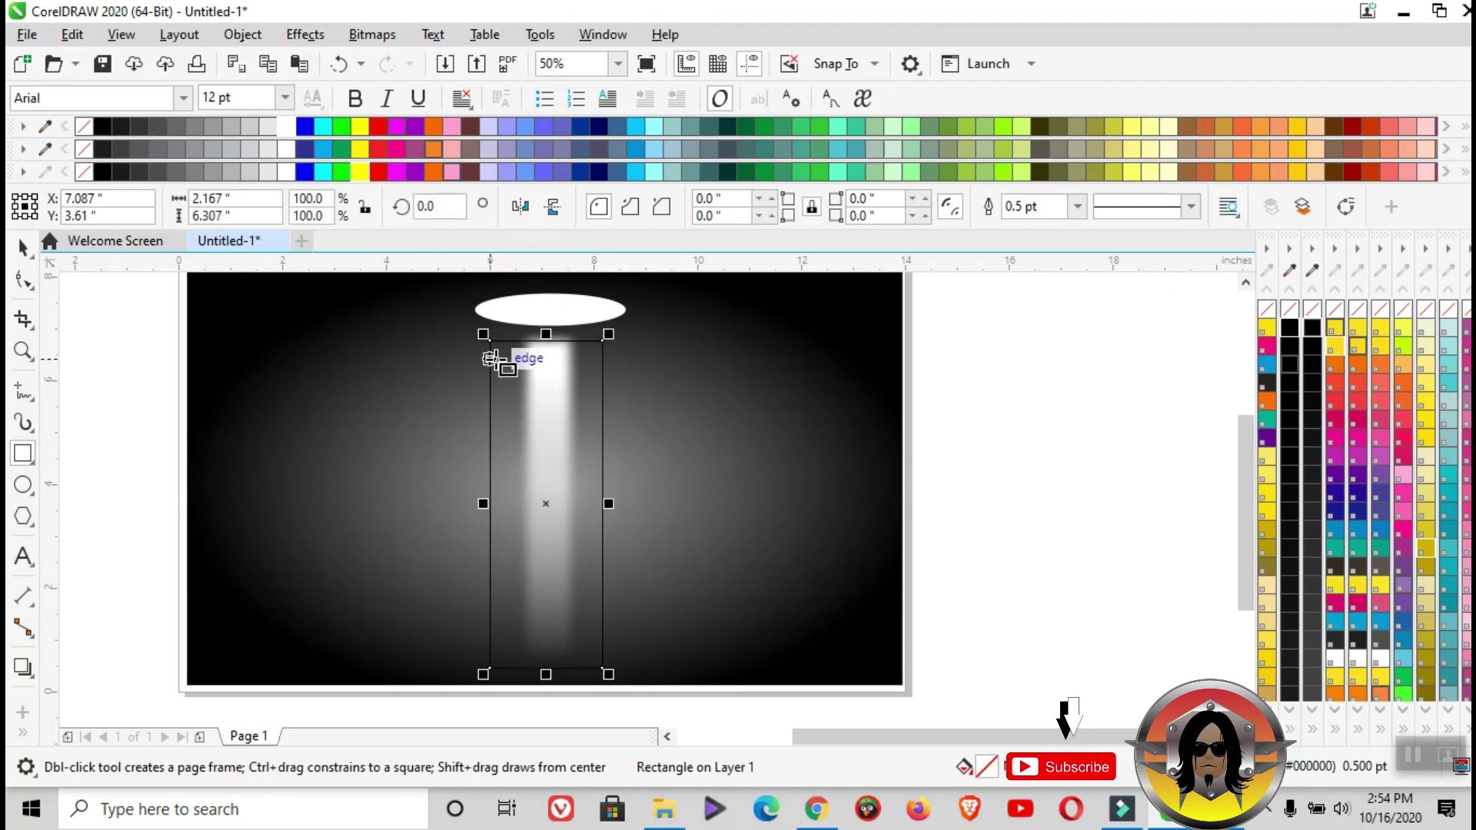
pyautogui.click(23, 281)
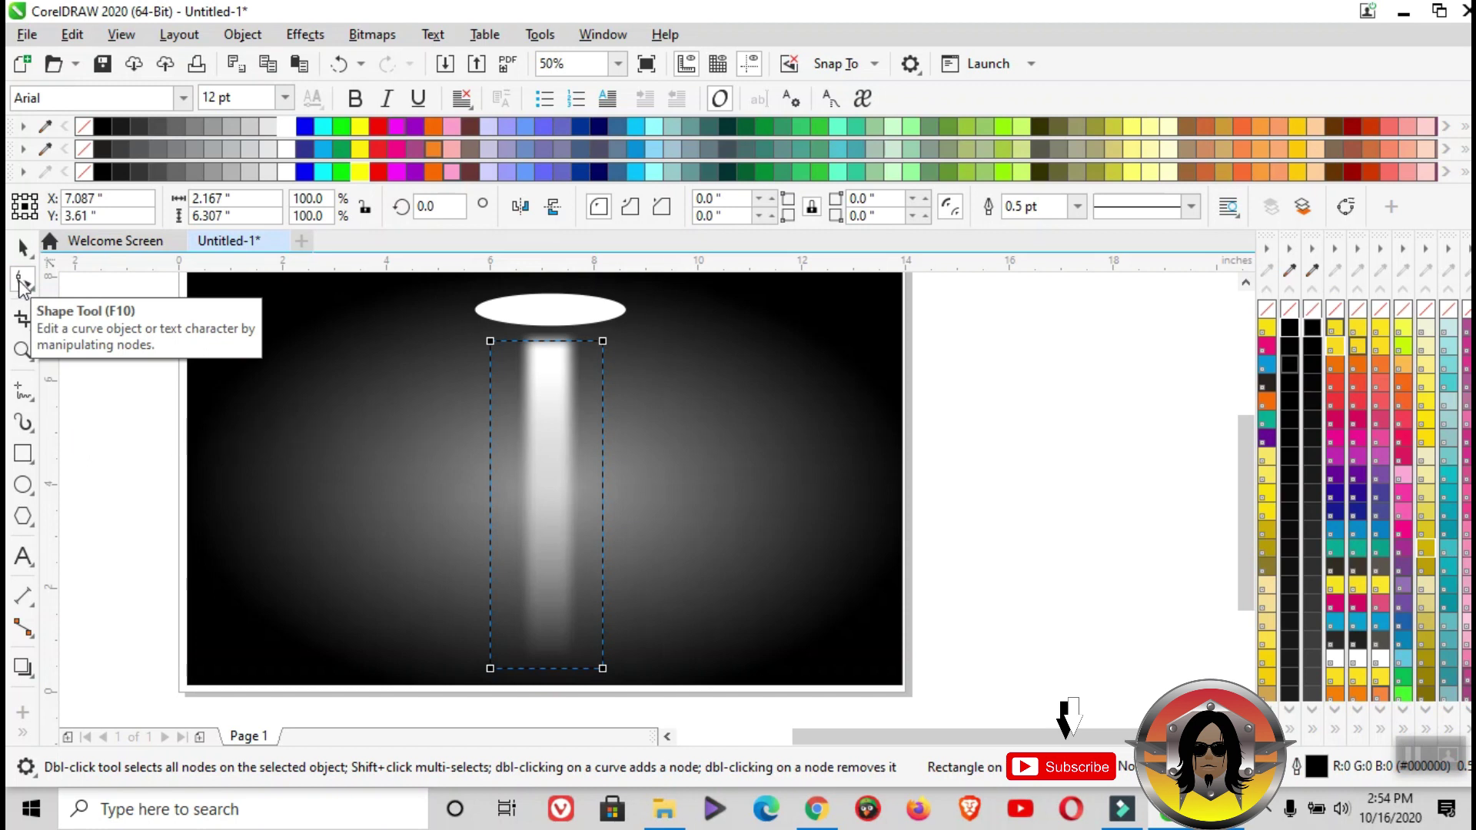
pyautogui.hotkey('ctrl', 'q')
pyautogui.moveTo(490, 670); pyautogui.dragTo(399, 675)
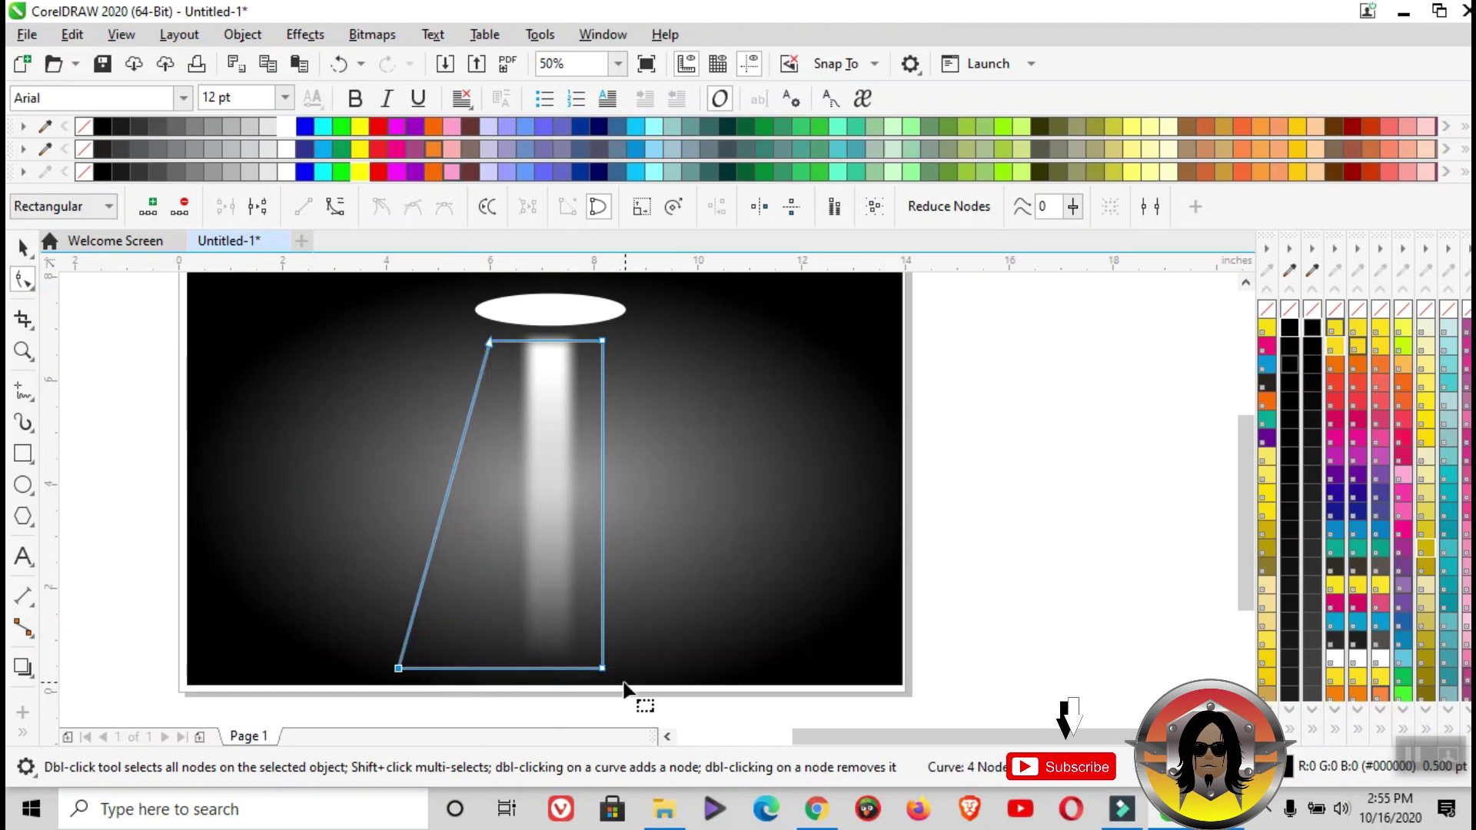
pyautogui.moveTo(605, 670); pyautogui.dragTo(682, 669)
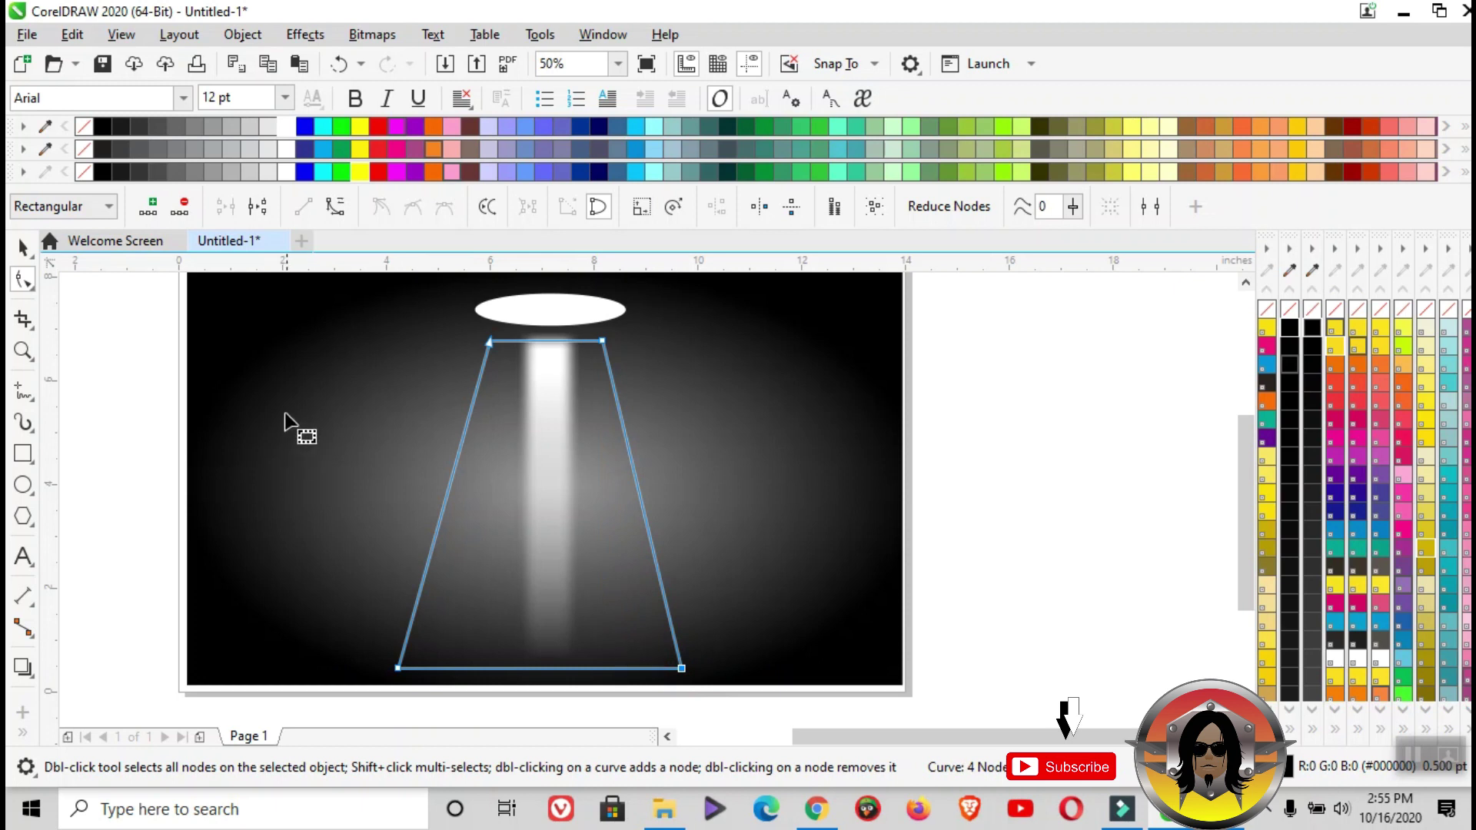
# Fill the trapezoid white with no outline and bring up Convert to Bitmap at 300 dpi, transparent
pyautogui.click(22, 246)
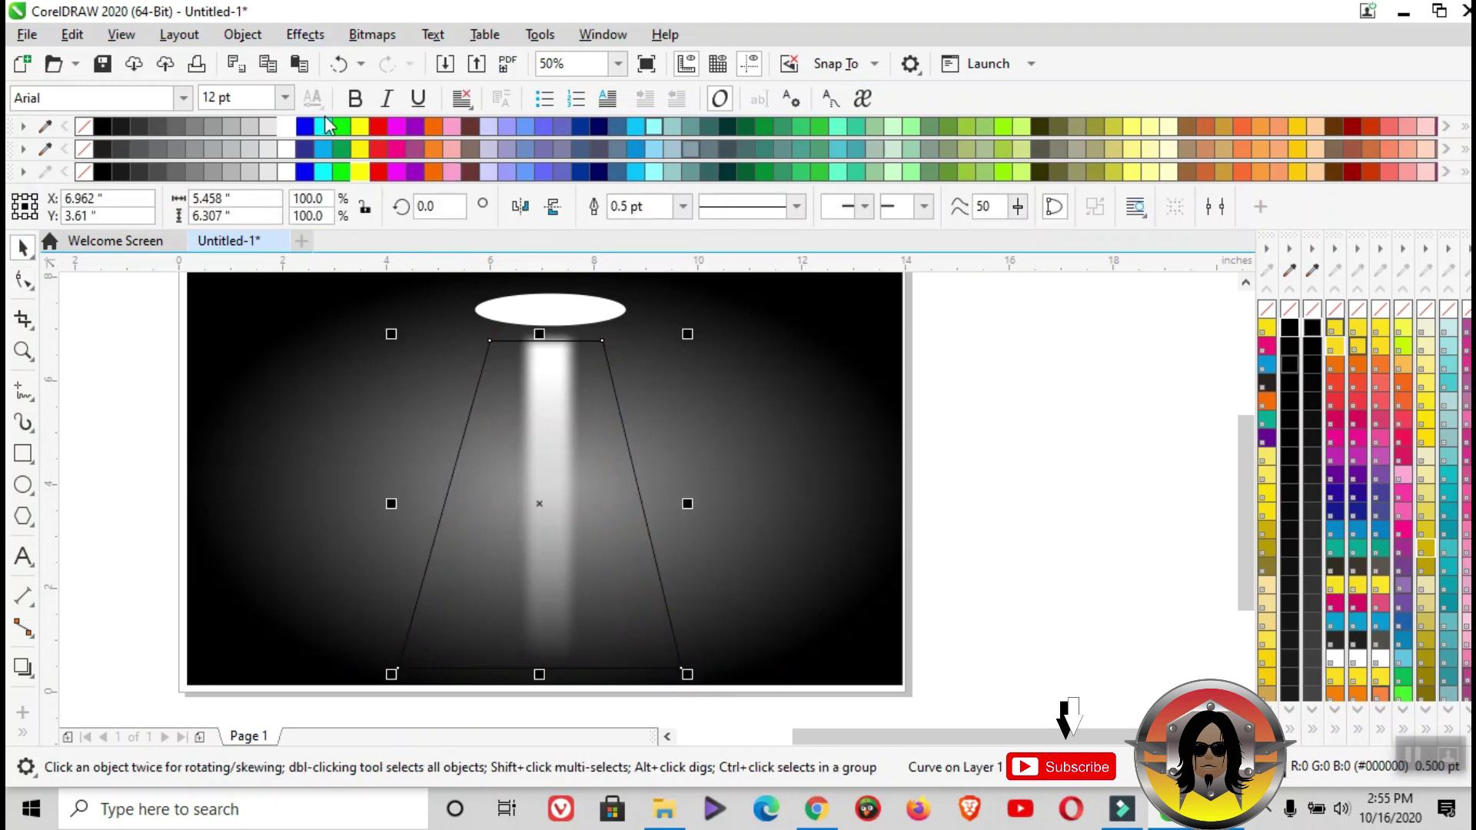
pyautogui.click(292, 127)
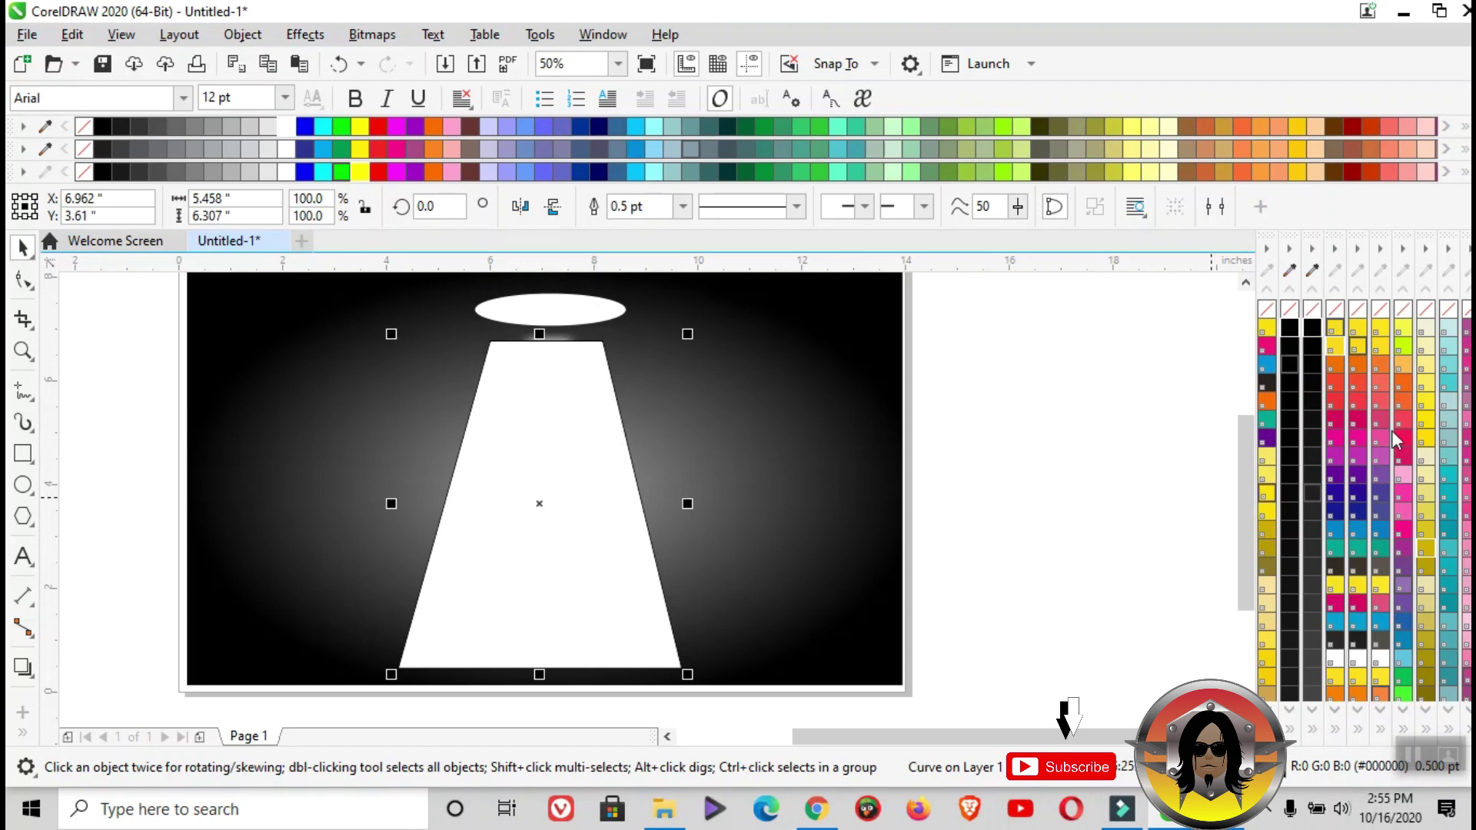
pyautogui.rightClick(1267, 311)
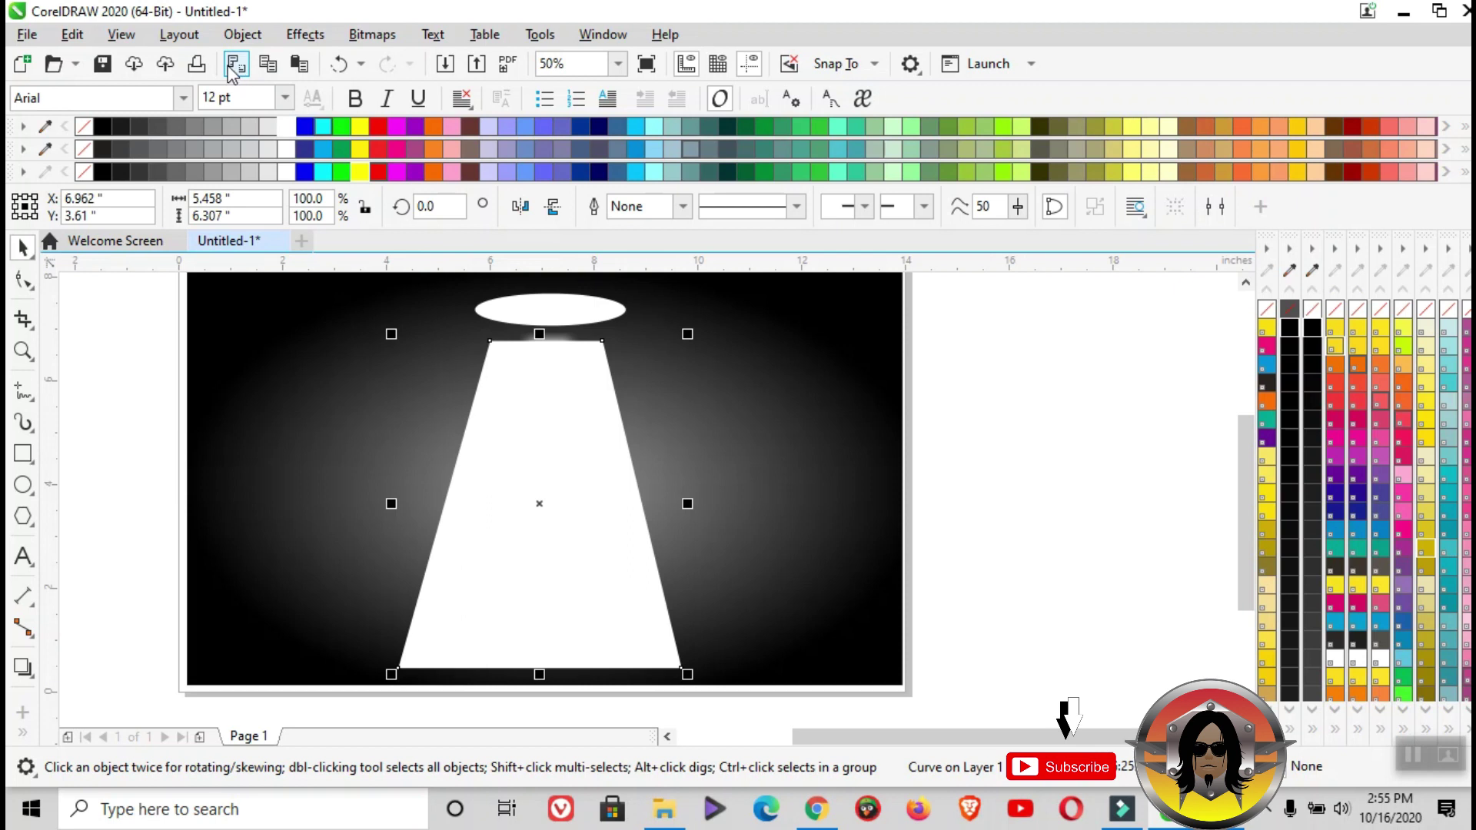
pyautogui.click(389, 40)
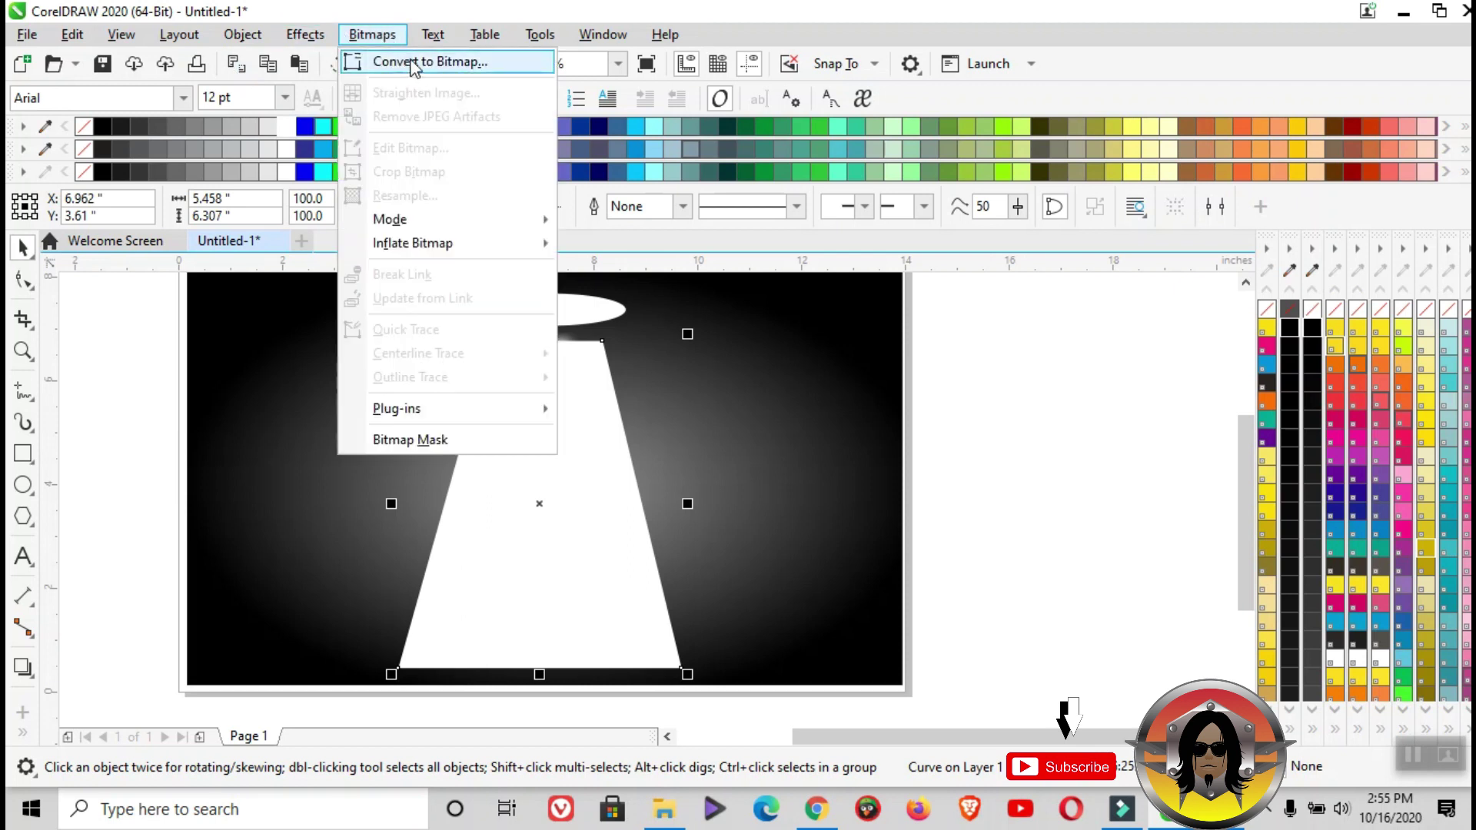
pyautogui.click(411, 63)
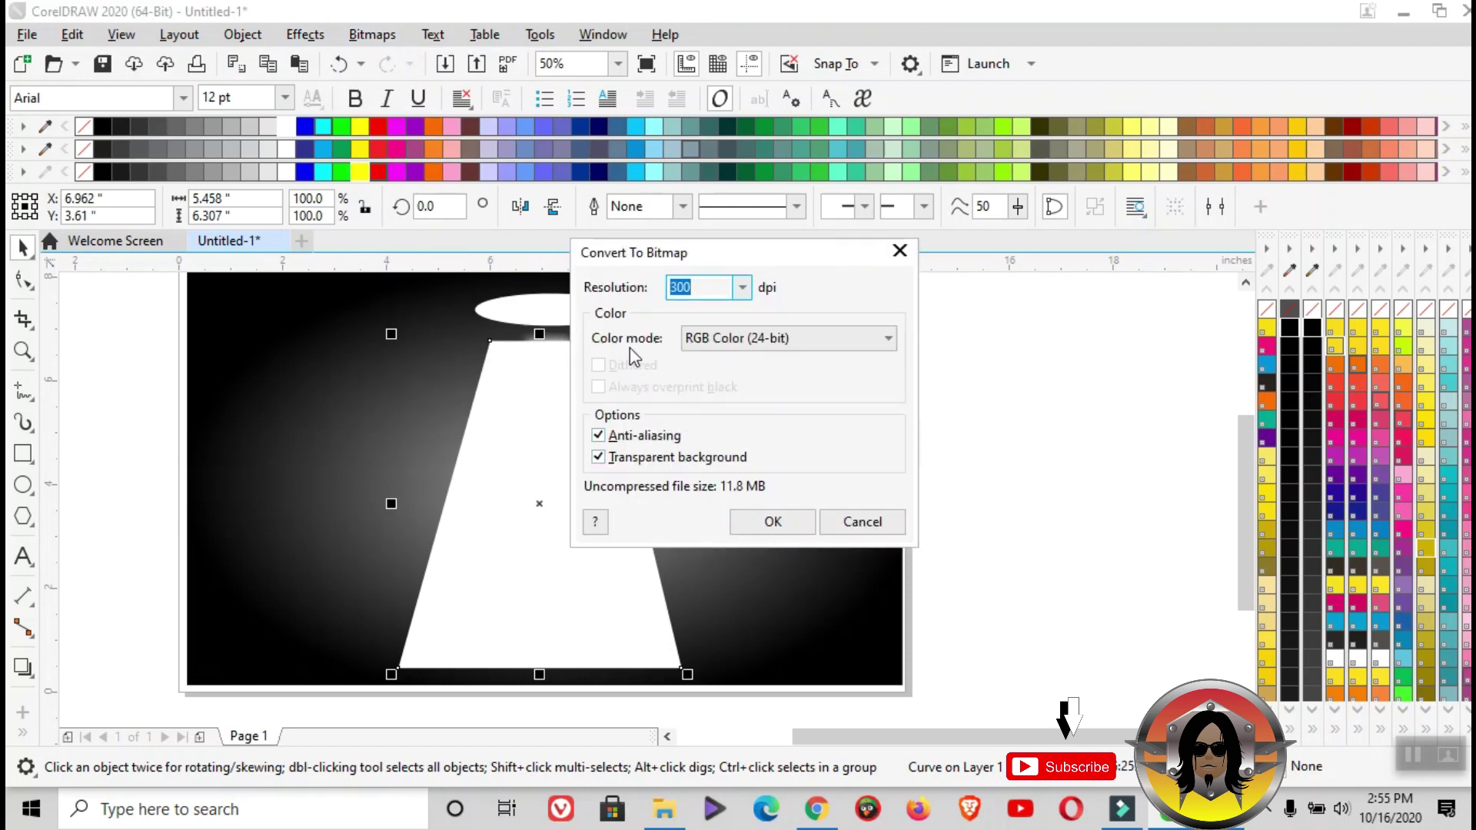
# Convert the cone to a bitmap and soften it with a 60-pixel Gaussian blur
pyautogui.click(778, 525)
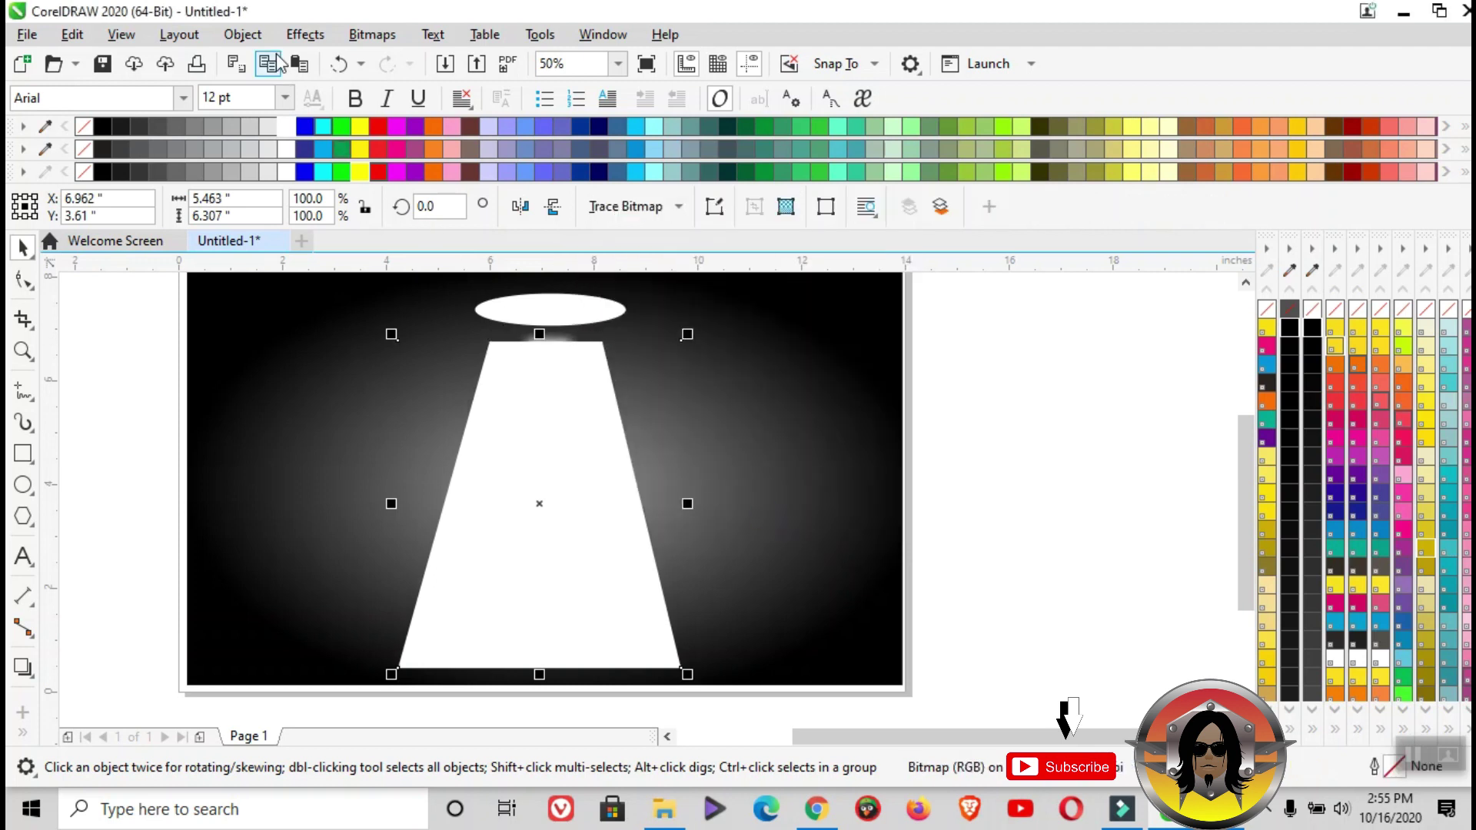
pyautogui.click(315, 43)
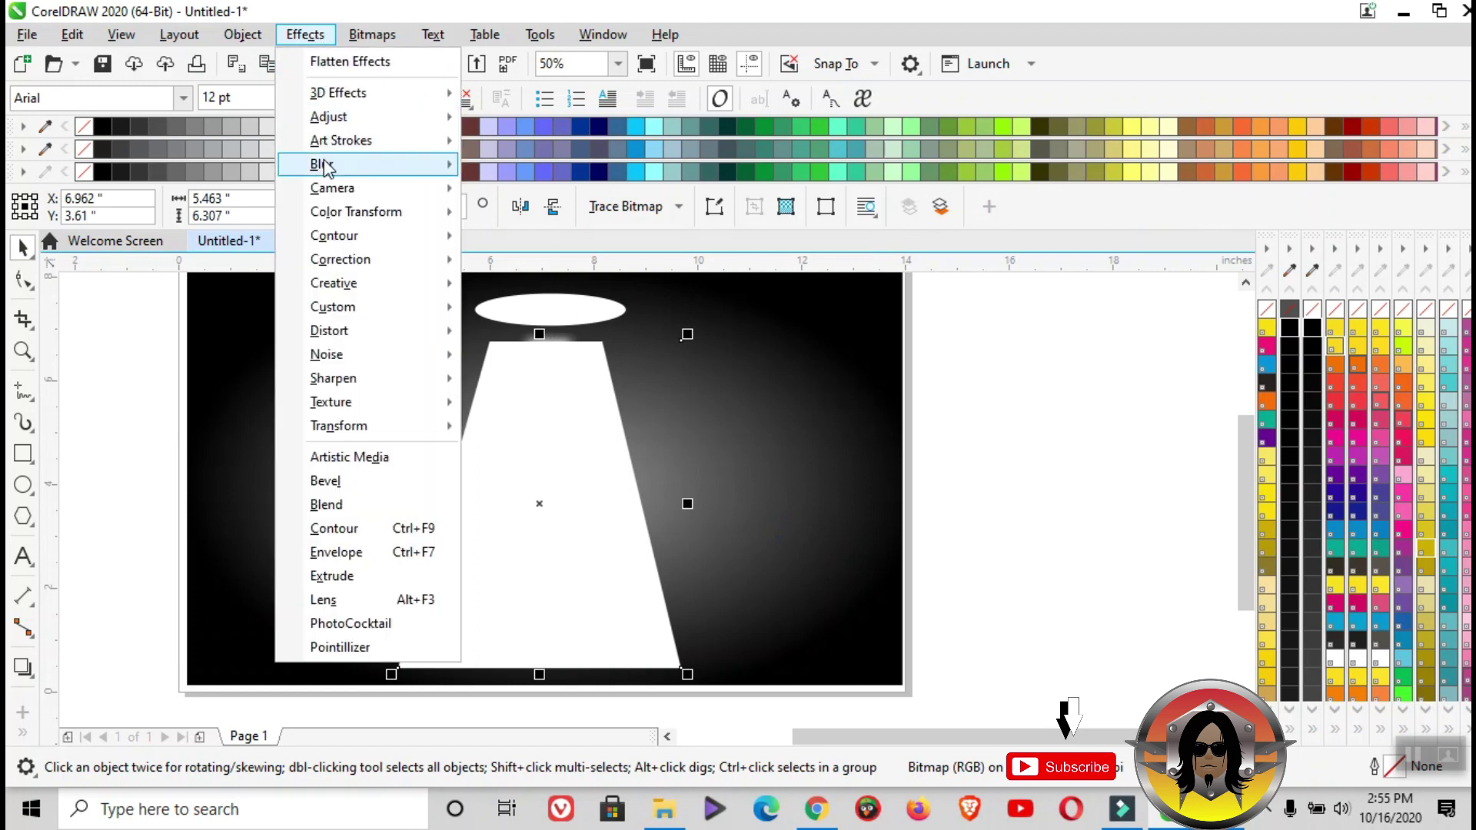
pyautogui.moveTo(335, 169)
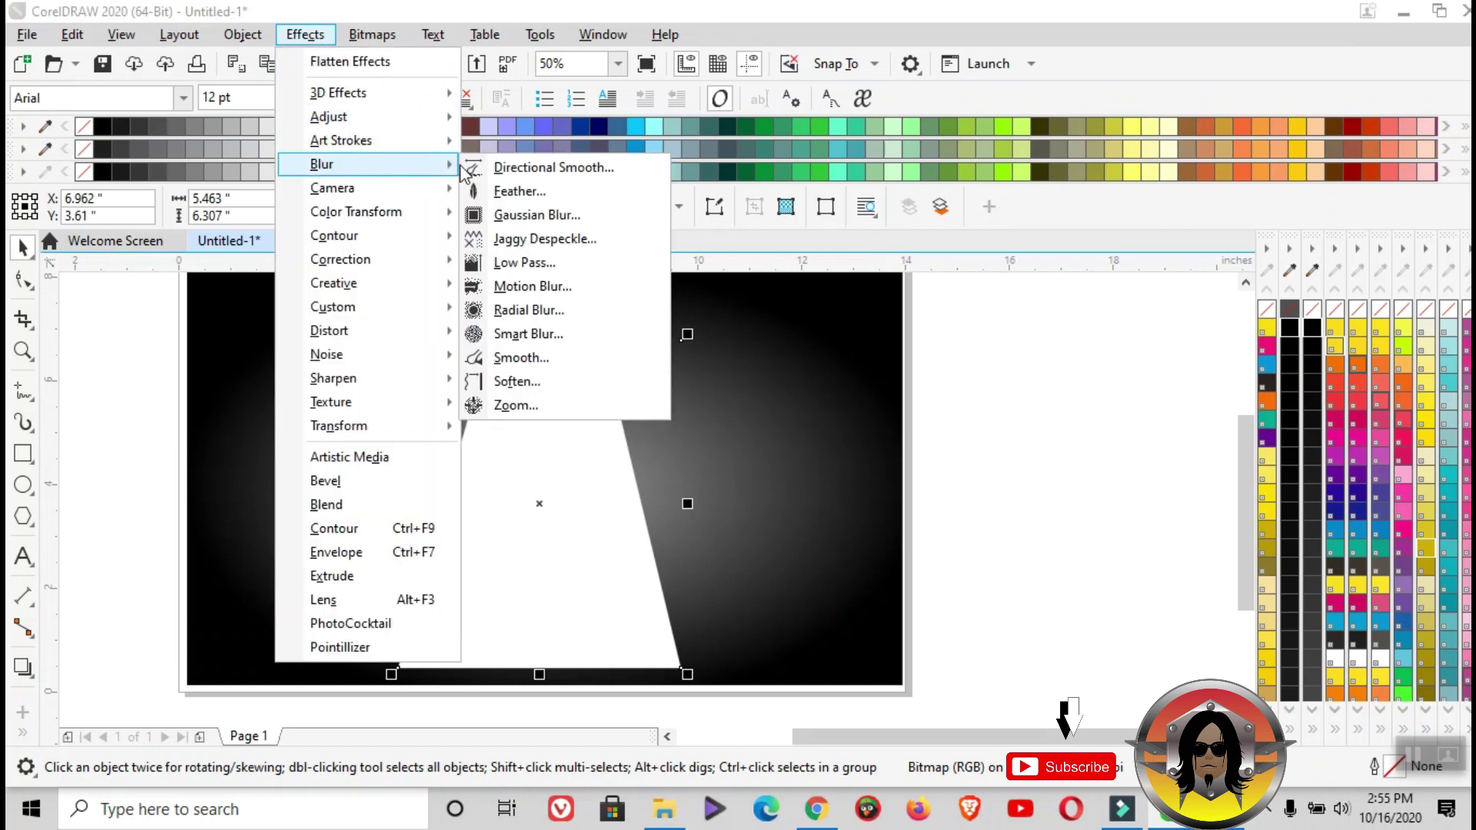
pyautogui.click(536, 216)
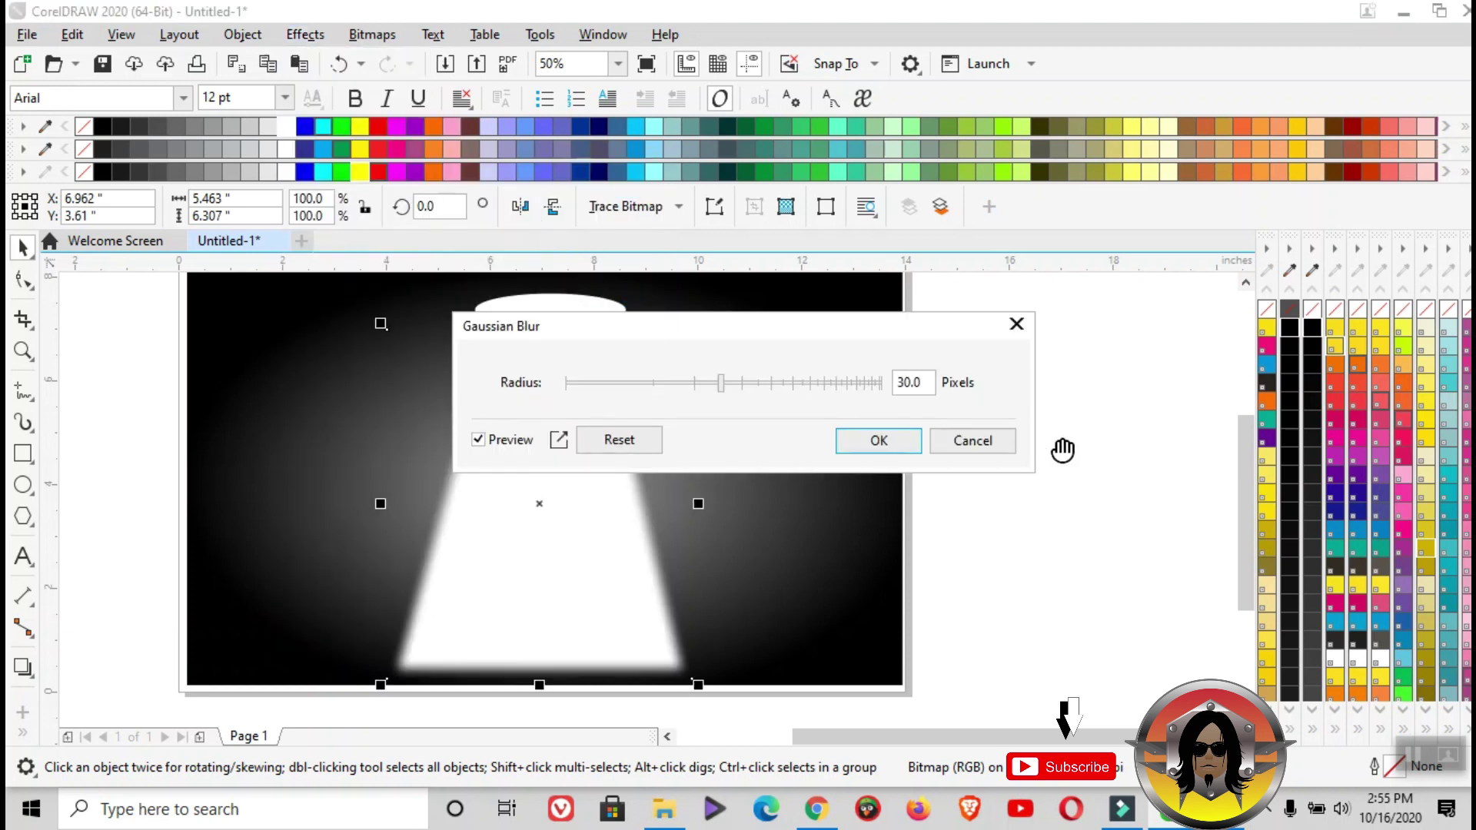
pyautogui.click(932, 385)
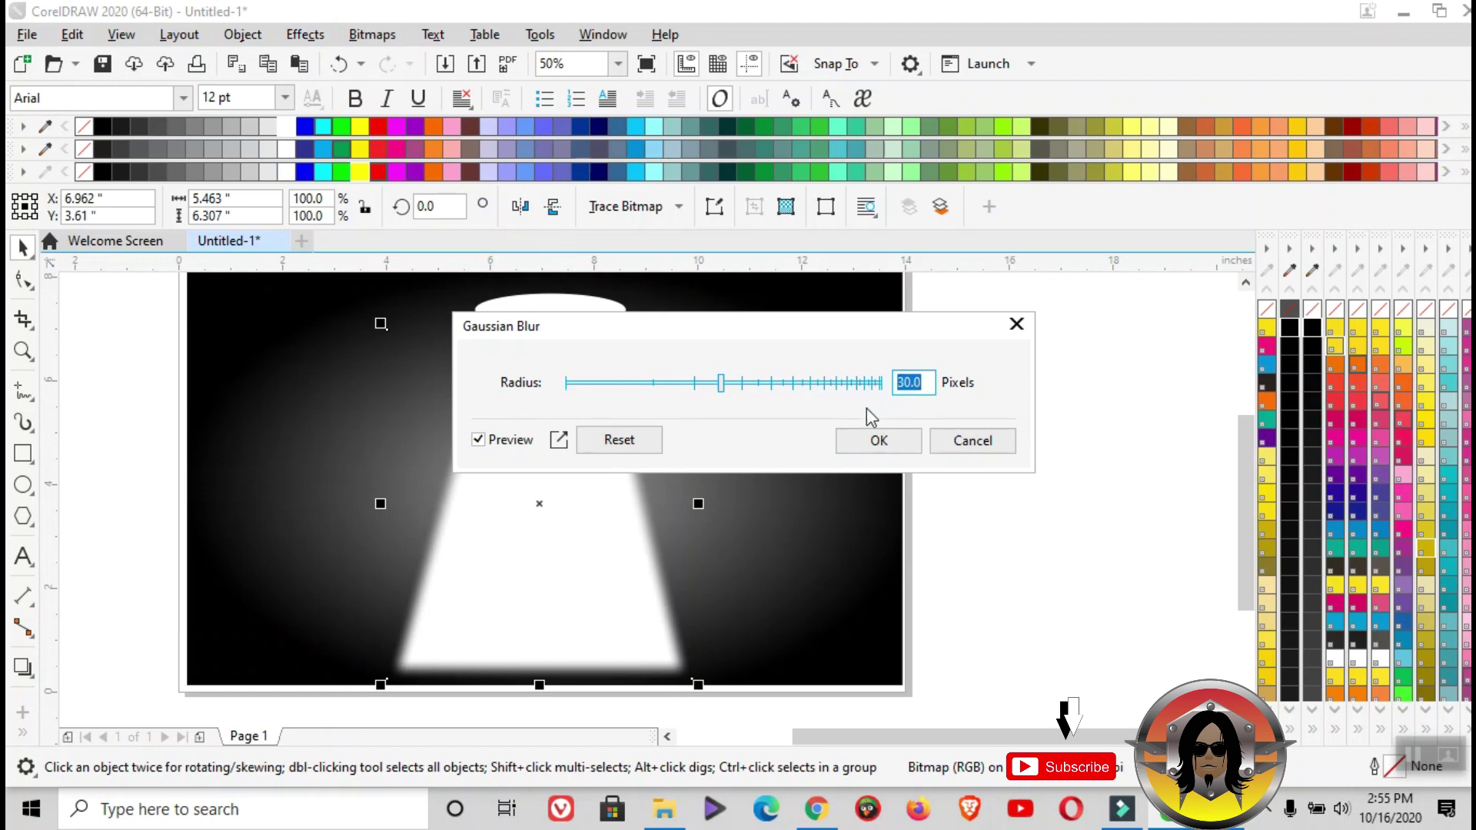
pyautogui.write('60')
pyautogui.click(879, 443)
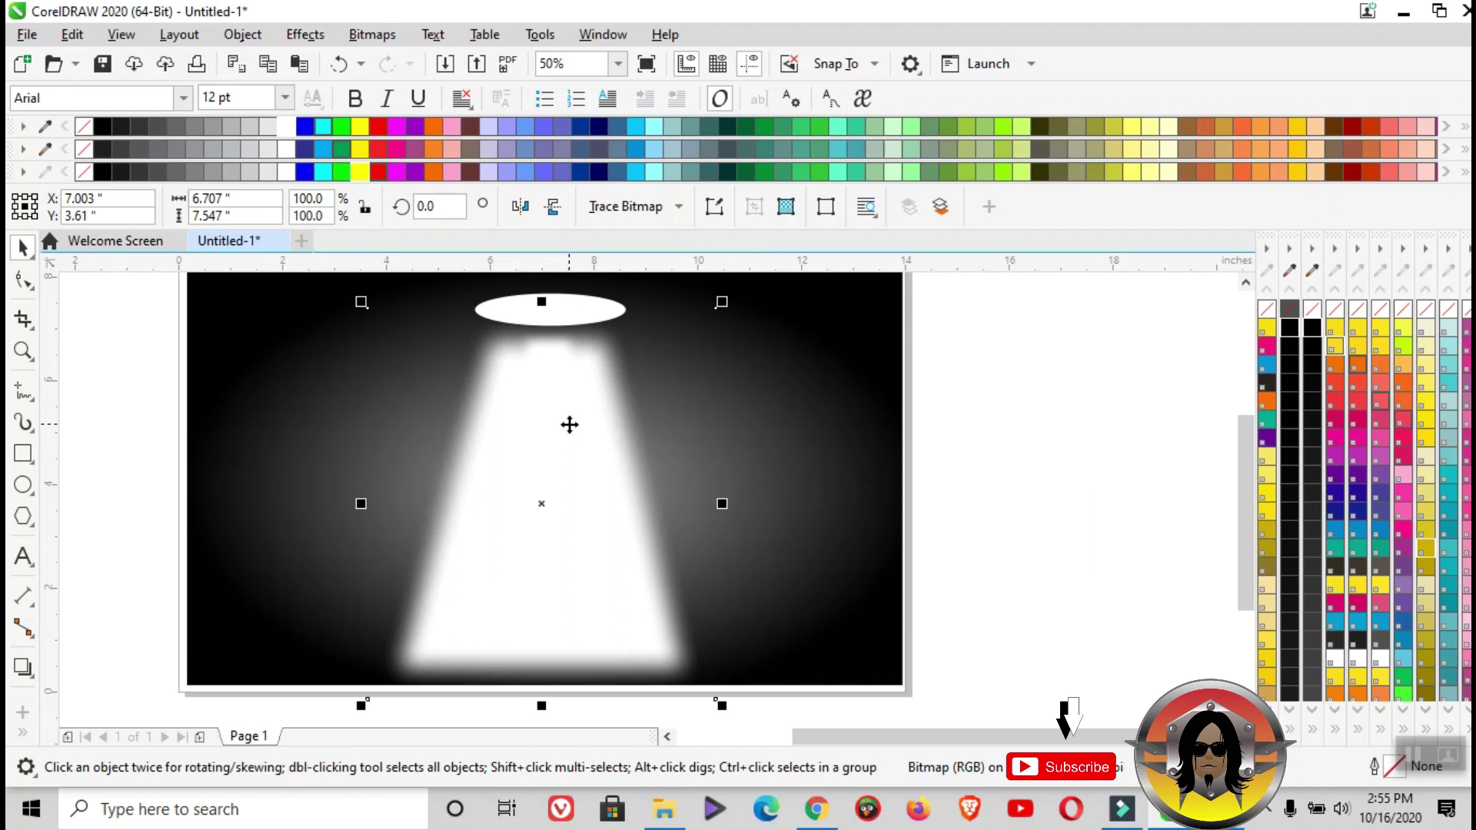
# Give the beam a linear fountain transparency fading from just below the lamp to the page bottom
pyautogui.moveTo(570, 422); pyautogui.dragTo(571, 423)
pyautogui.click(27, 736)
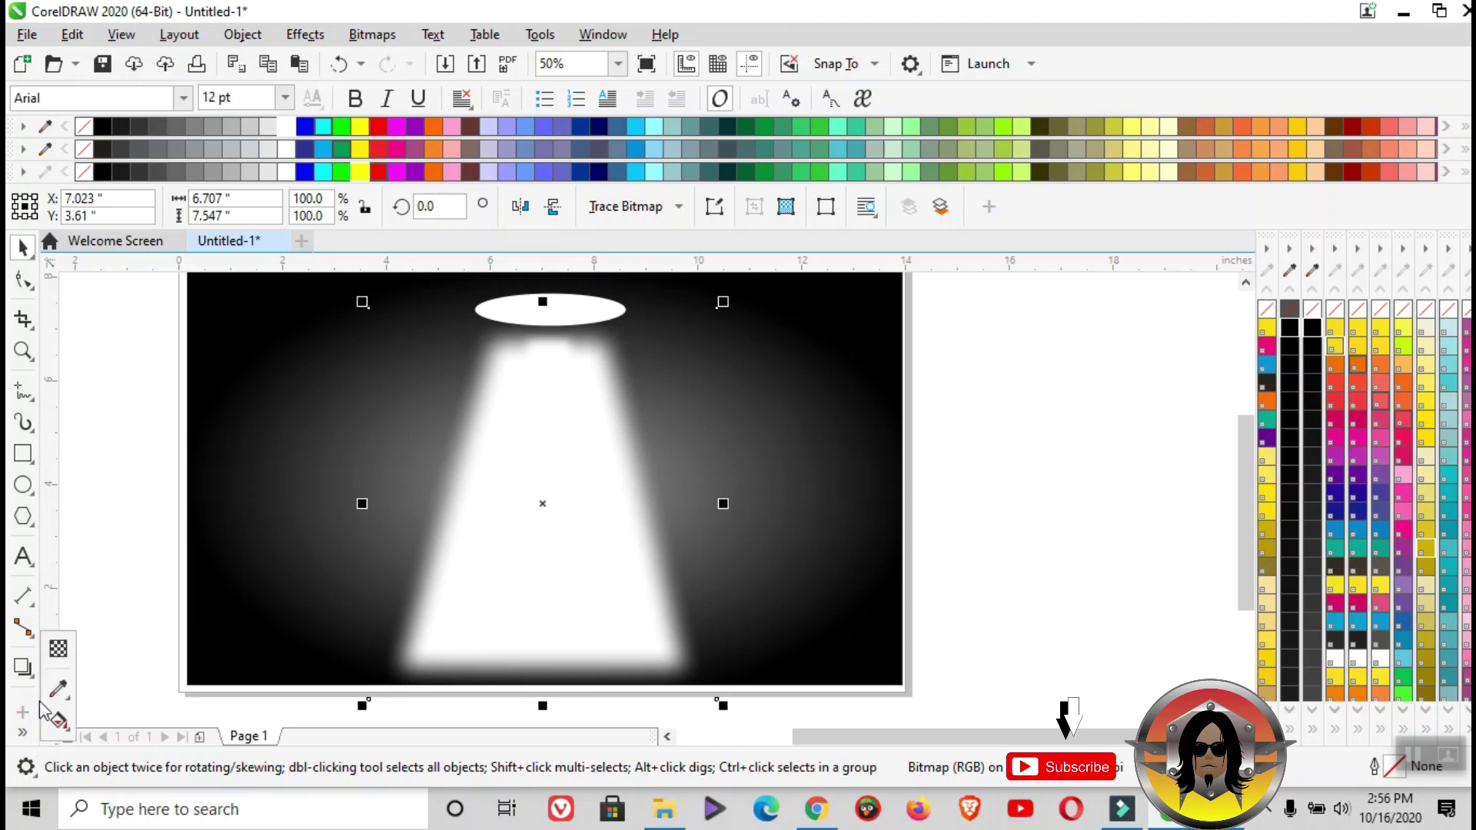
pyautogui.click(74, 650)
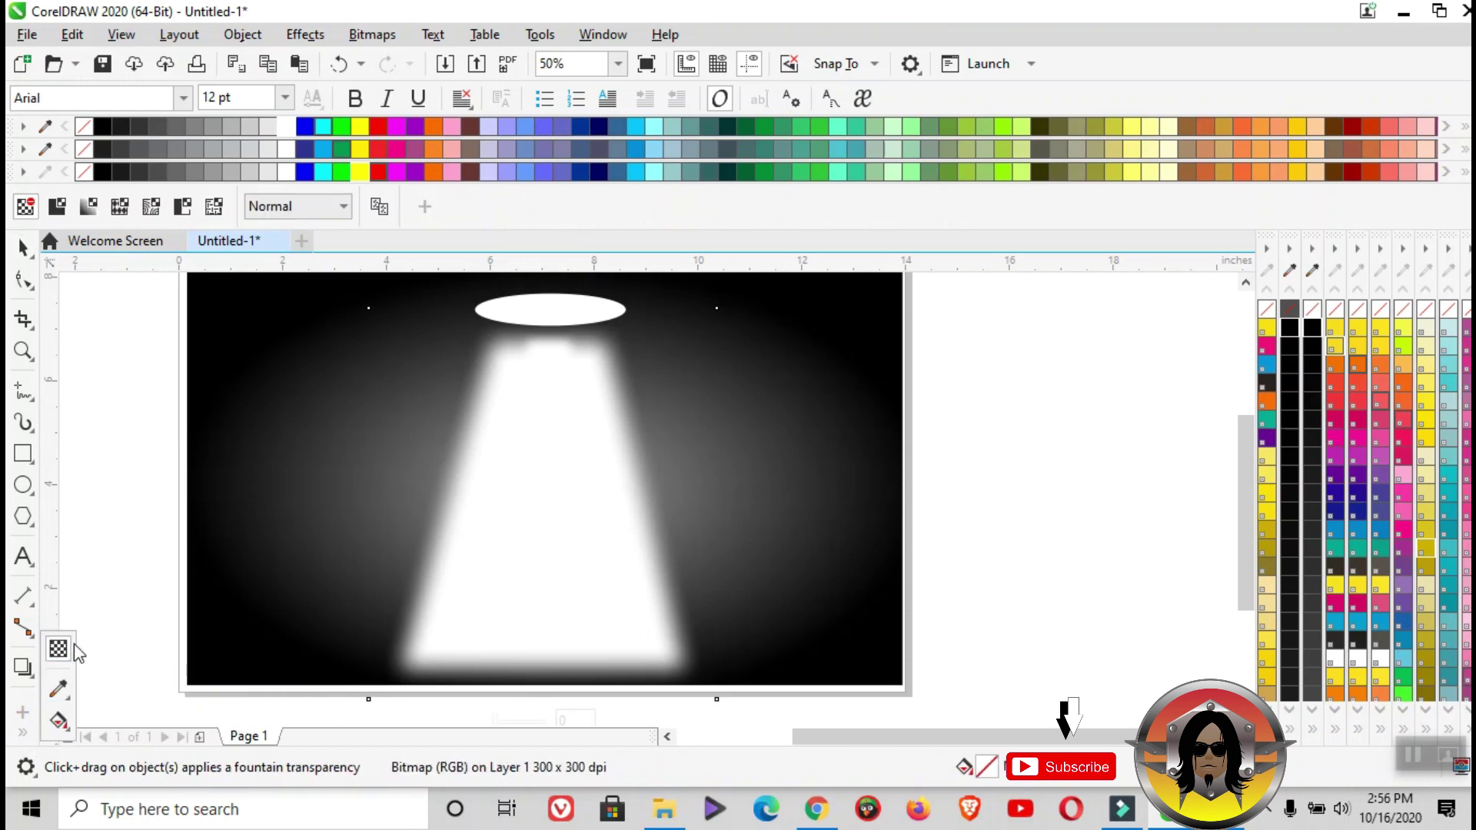
pyautogui.moveTo(552, 355); pyautogui.dragTo(543, 649)
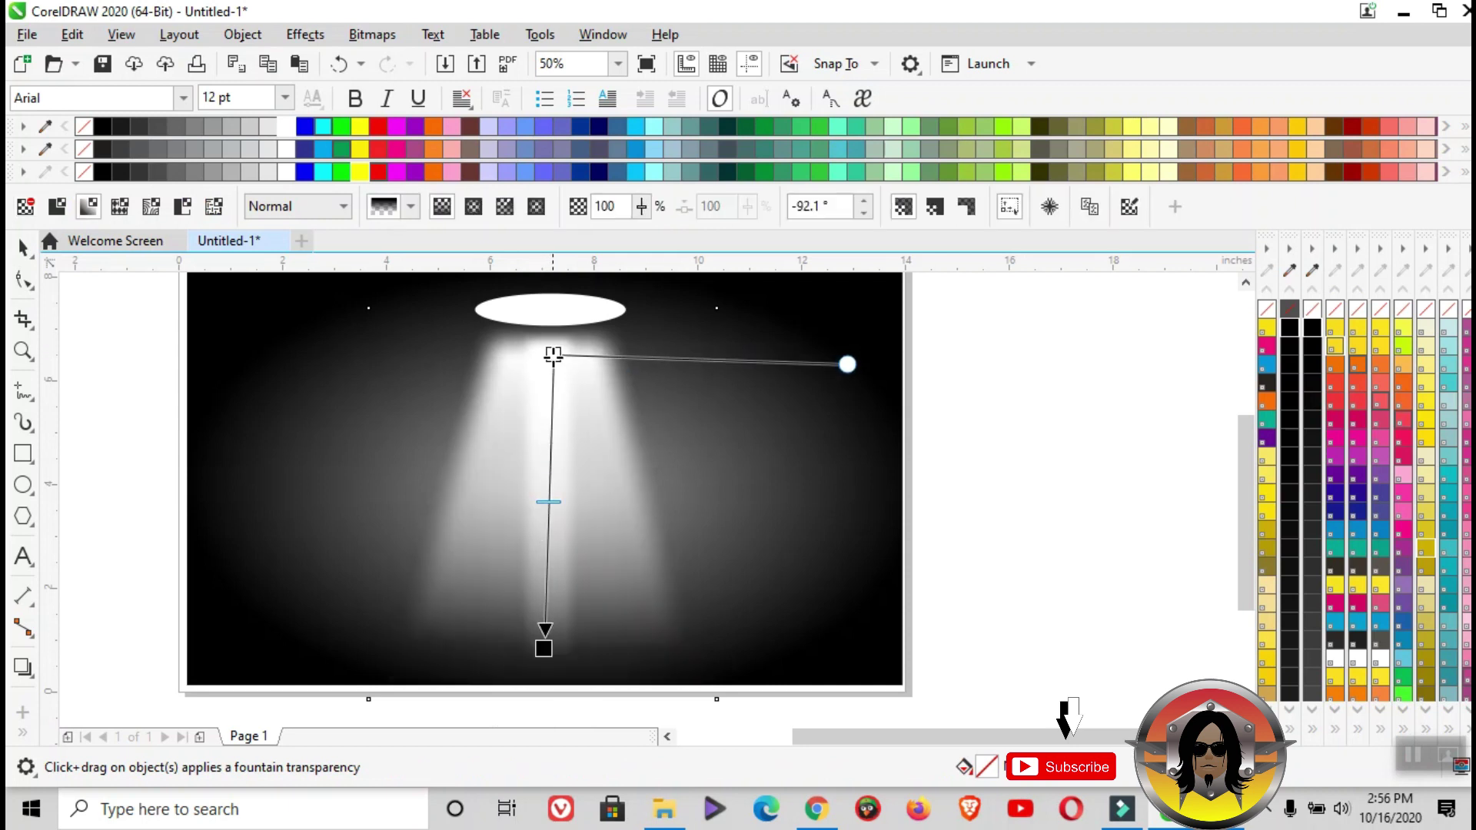
pyautogui.moveTo(554, 355); pyautogui.dragTo(543, 380)
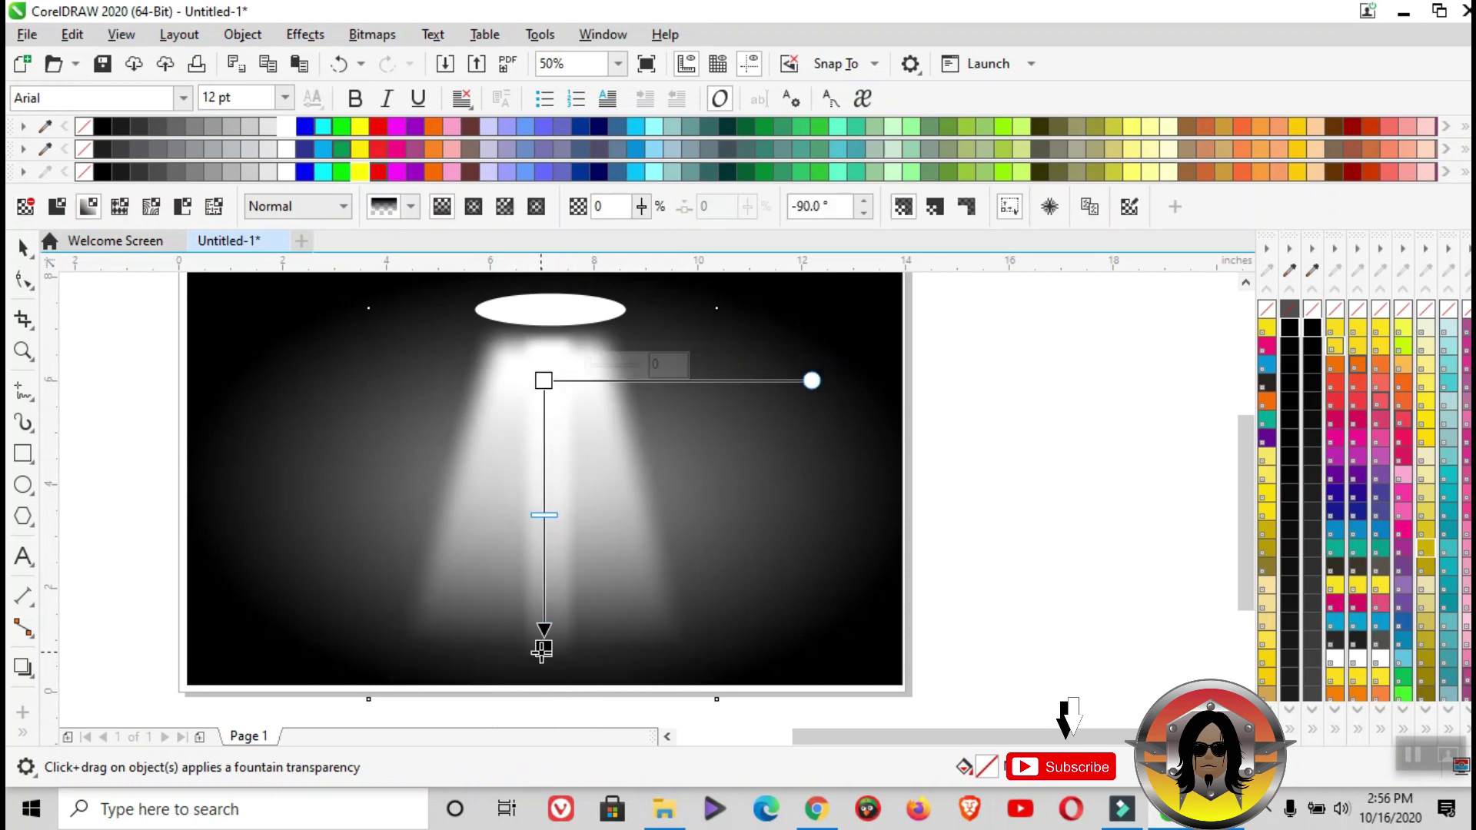
pyautogui.moveTo(542, 651); pyautogui.dragTo(536, 683)
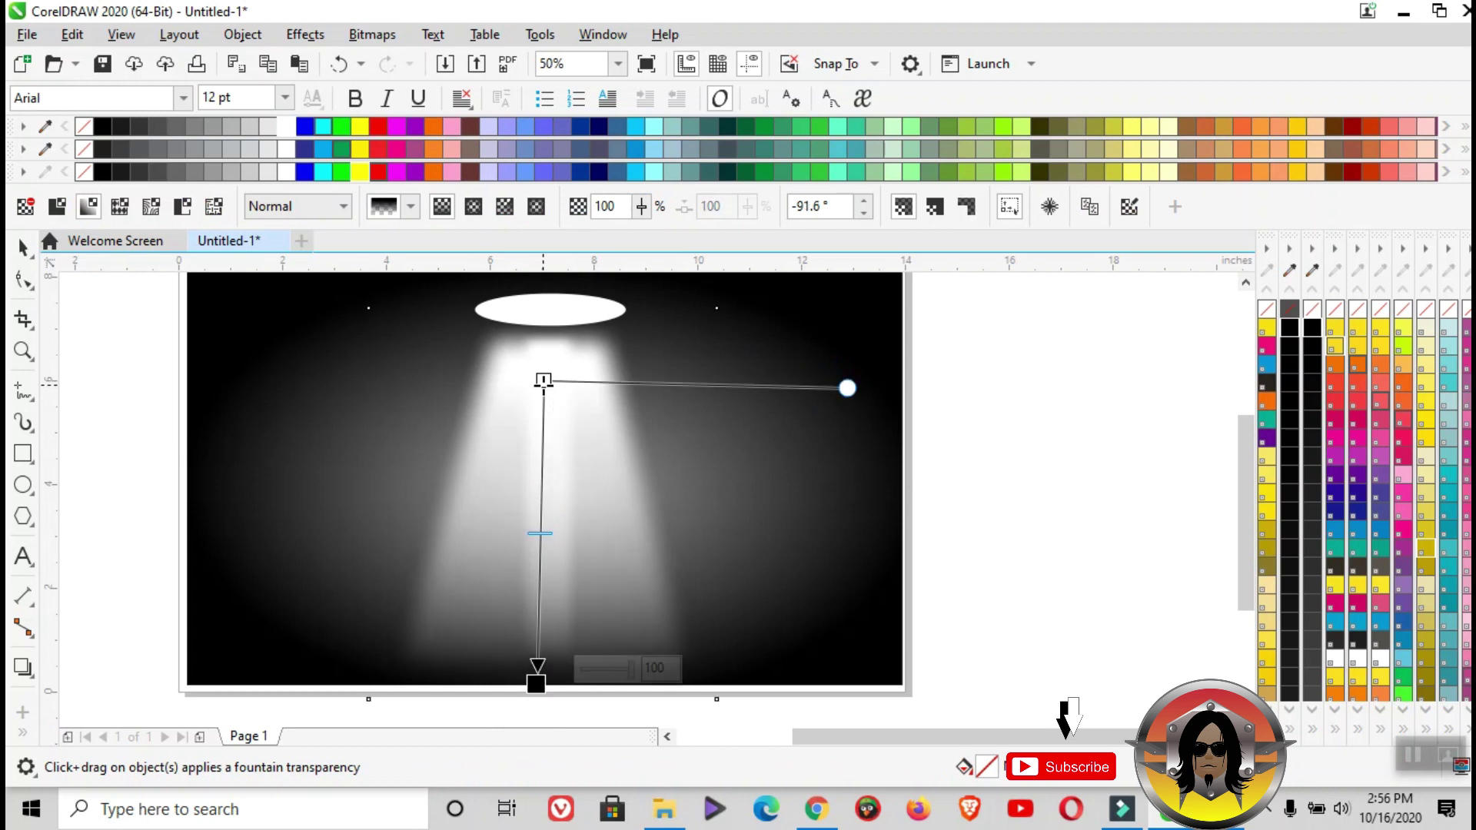
pyautogui.moveTo(543, 380); pyautogui.dragTo(541, 367)
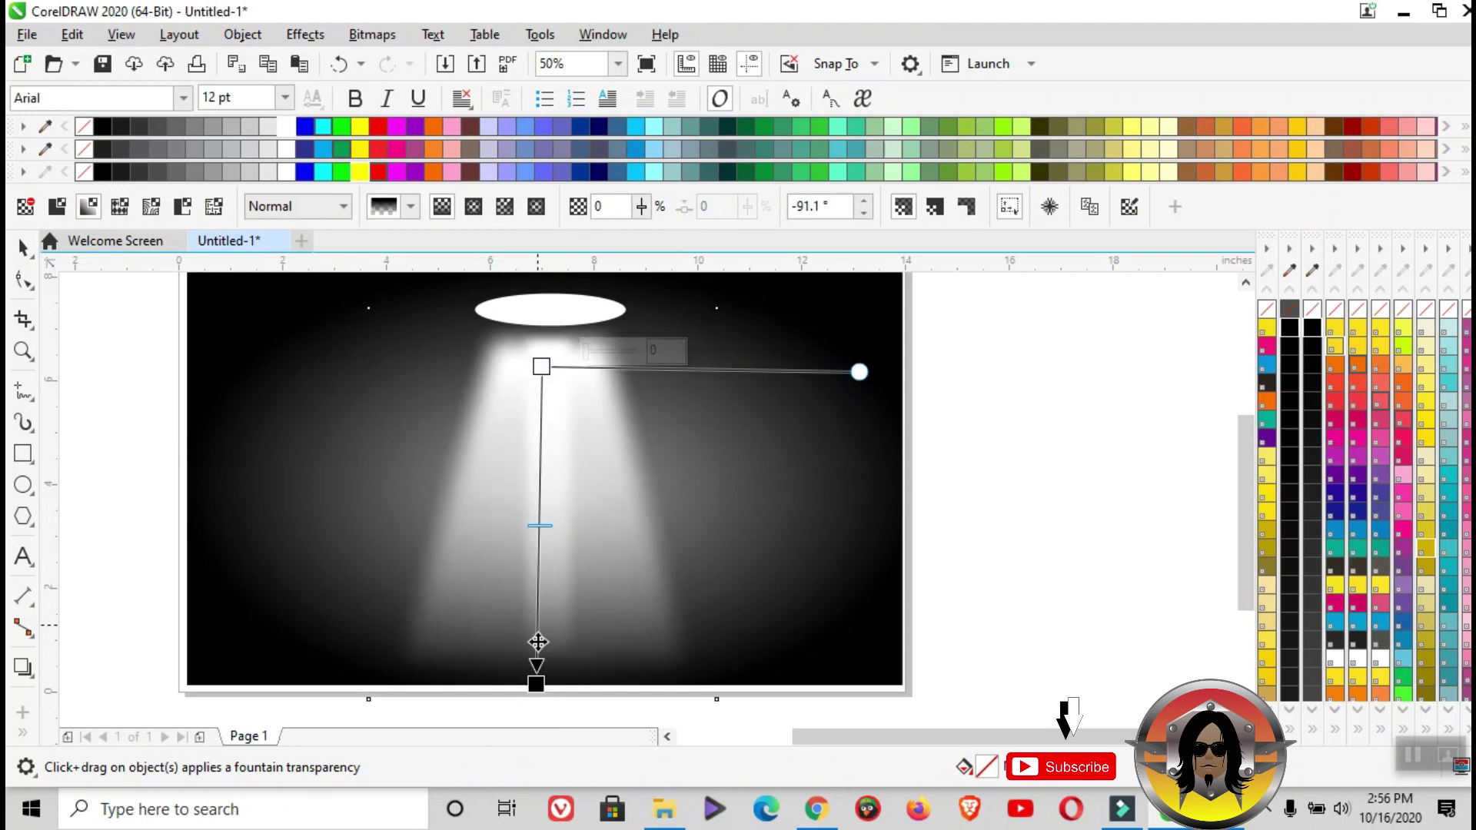
pyautogui.click(23, 247)
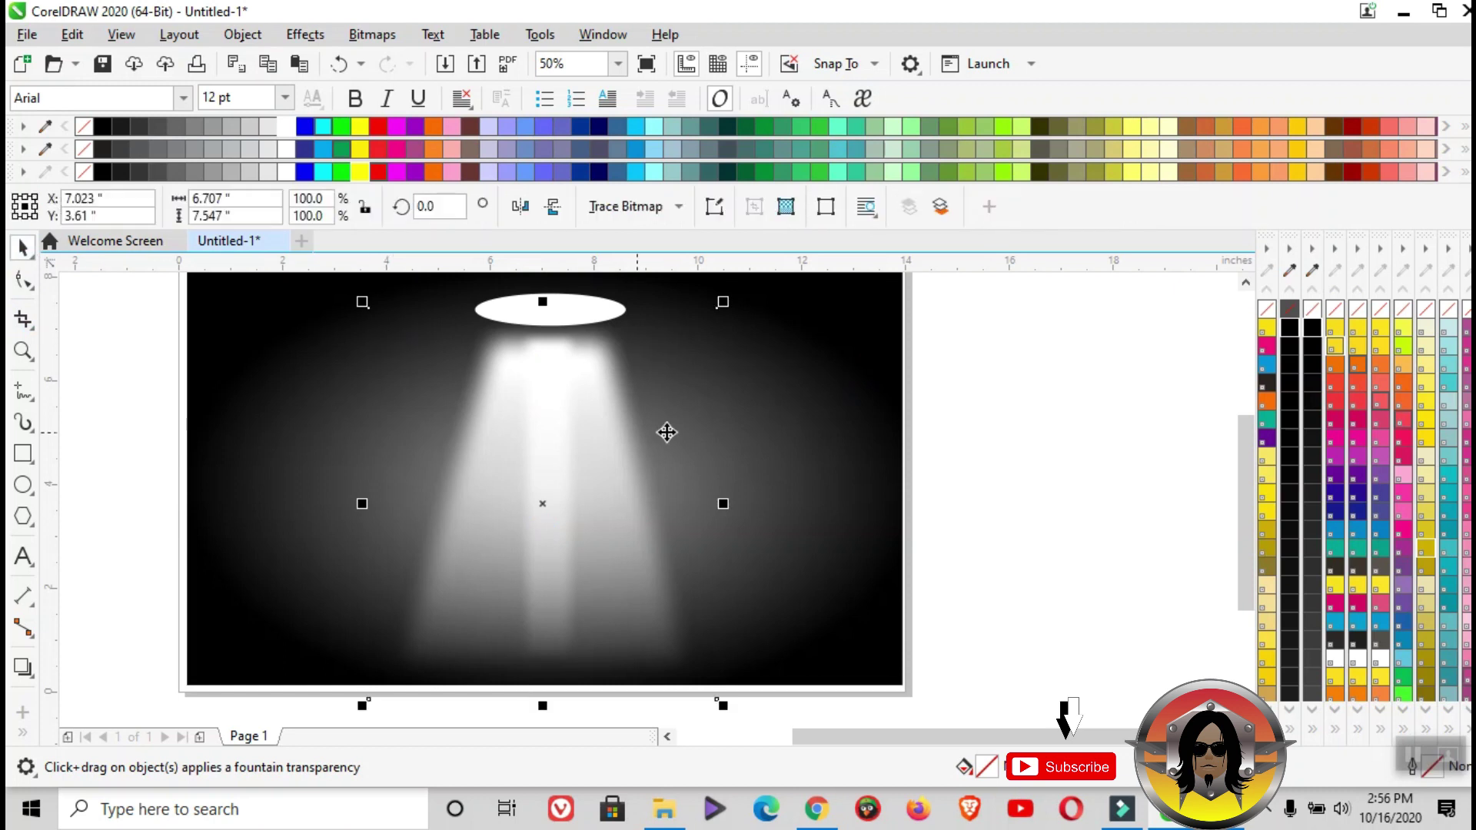
pyautogui.click(946, 442)
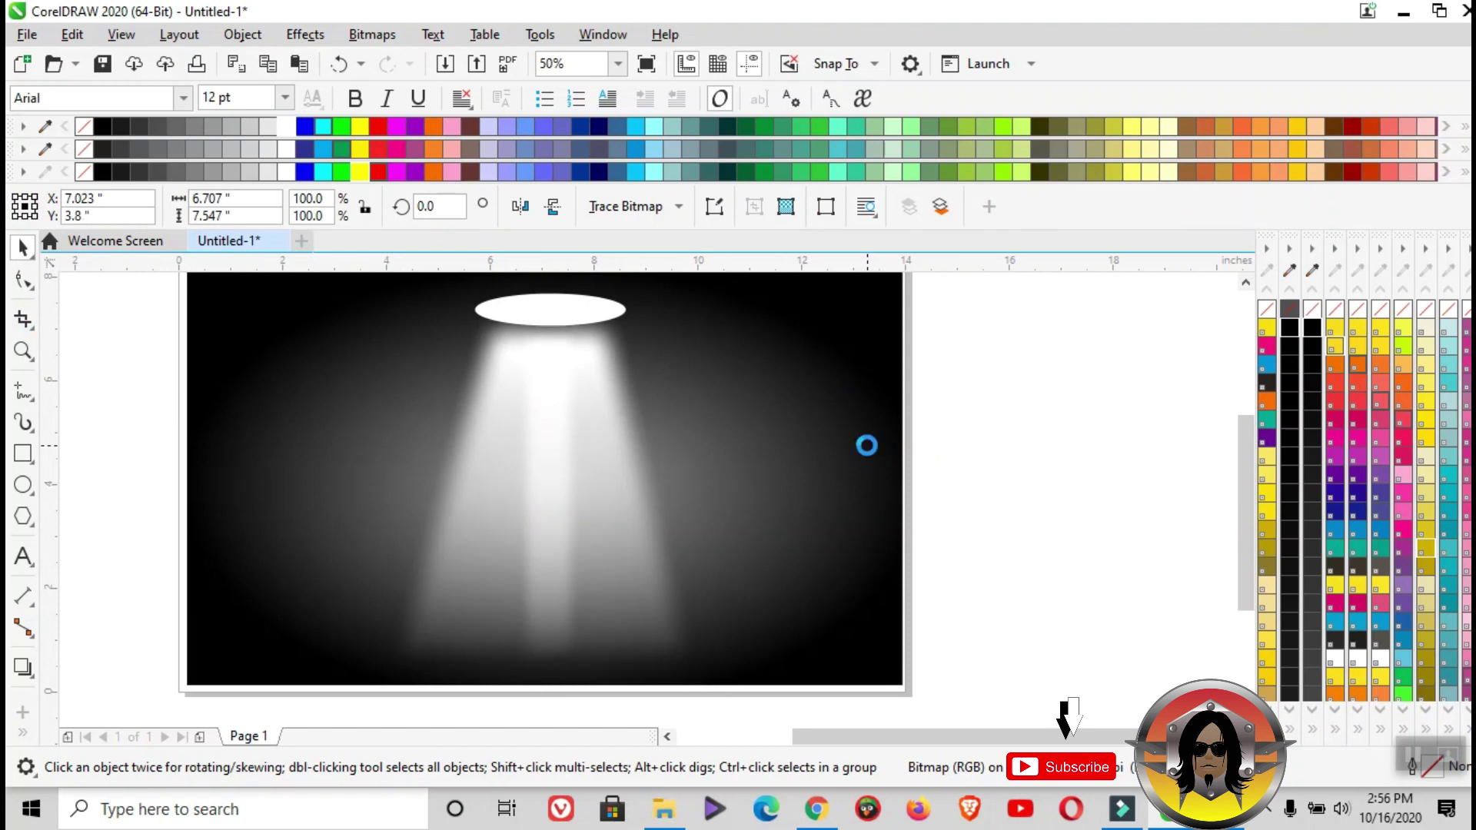
# Select the three lamp scene objects together and scale them down to about 88%
pyautogui.click(1026, 471)
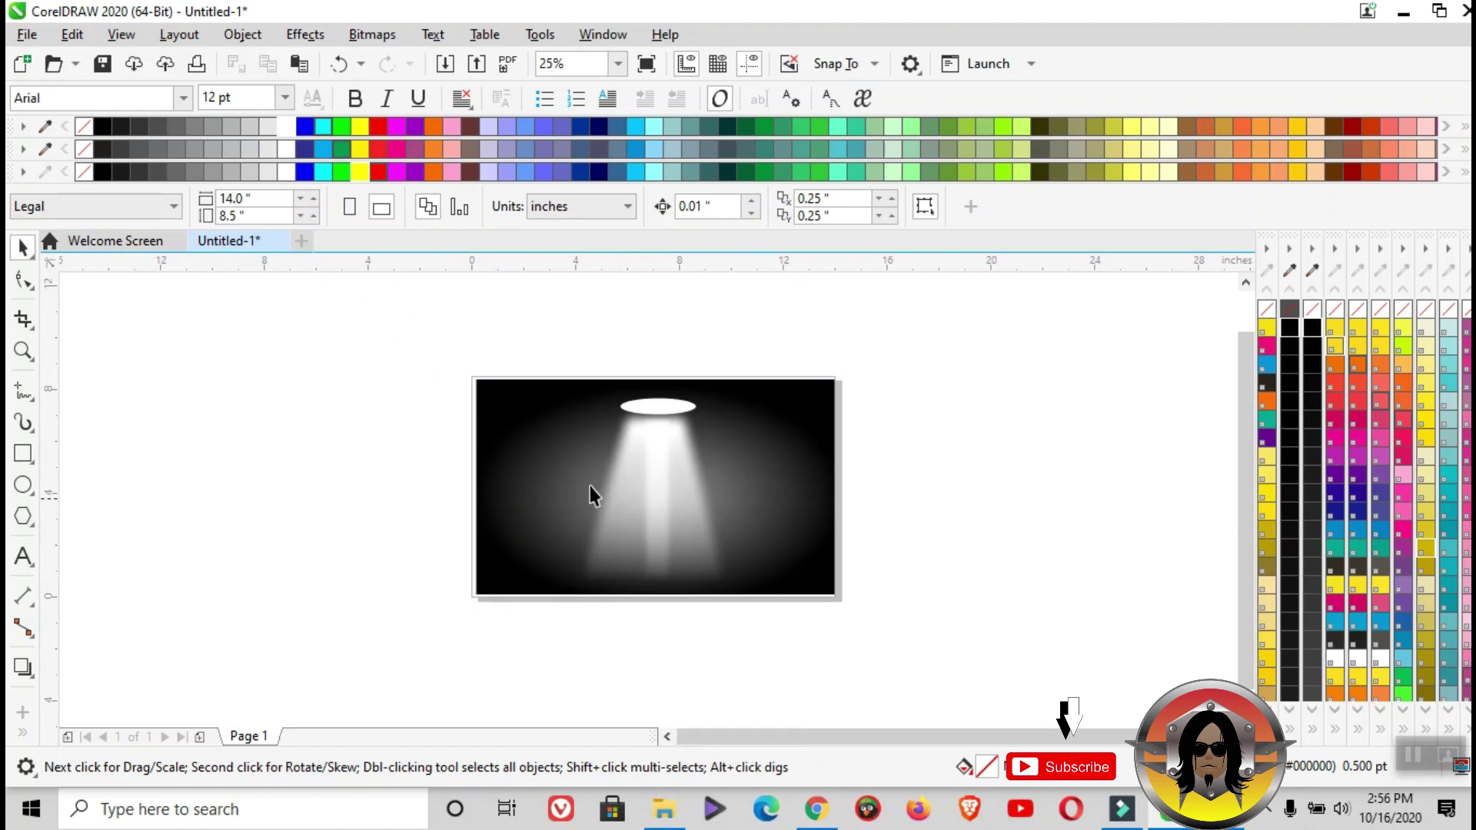
pyautogui.moveTo(509, 331); pyautogui.dragTo(776, 642)
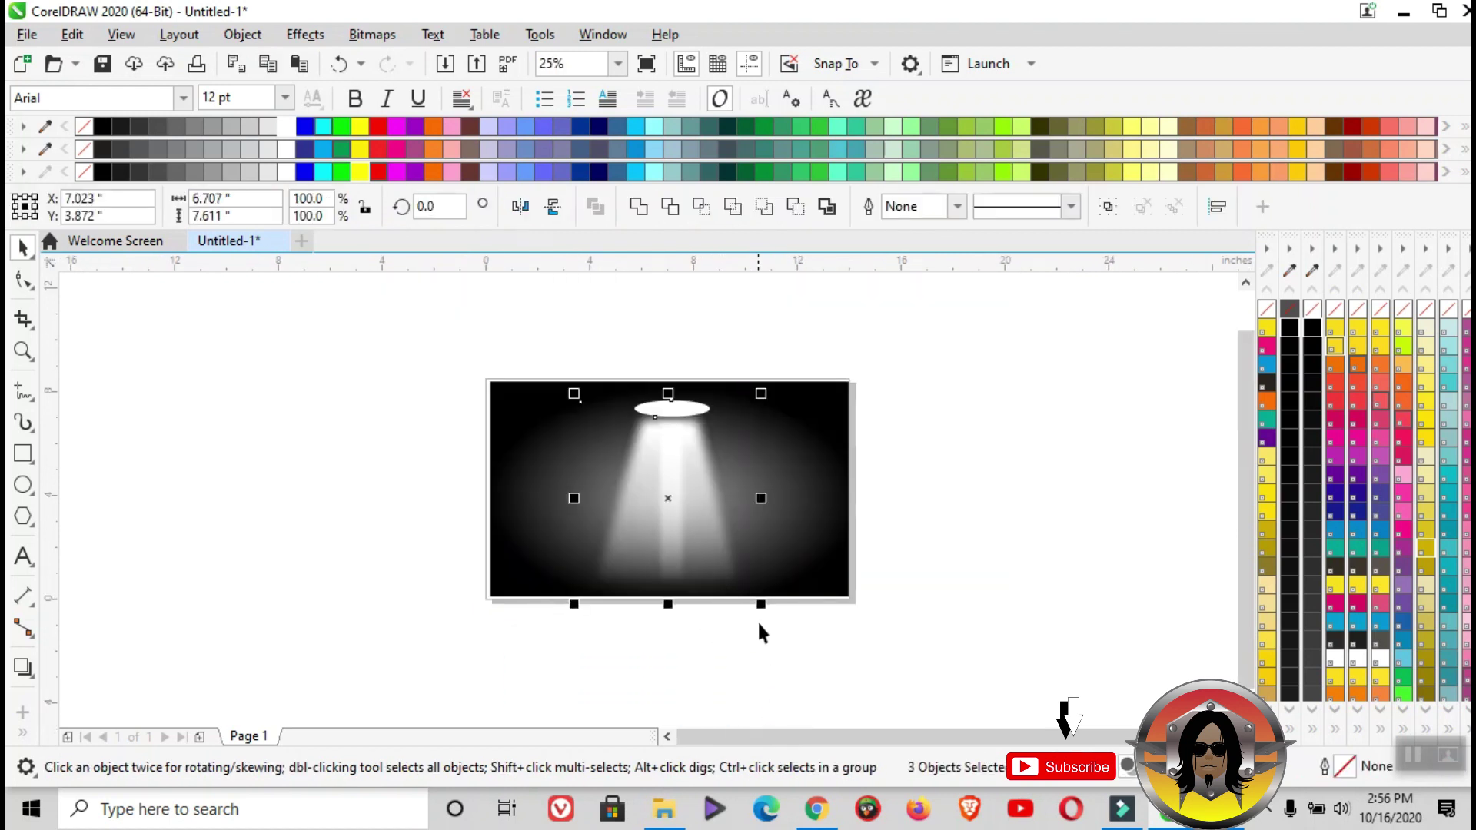
pyautogui.moveTo(761, 604); pyautogui.dragTo(750, 602)
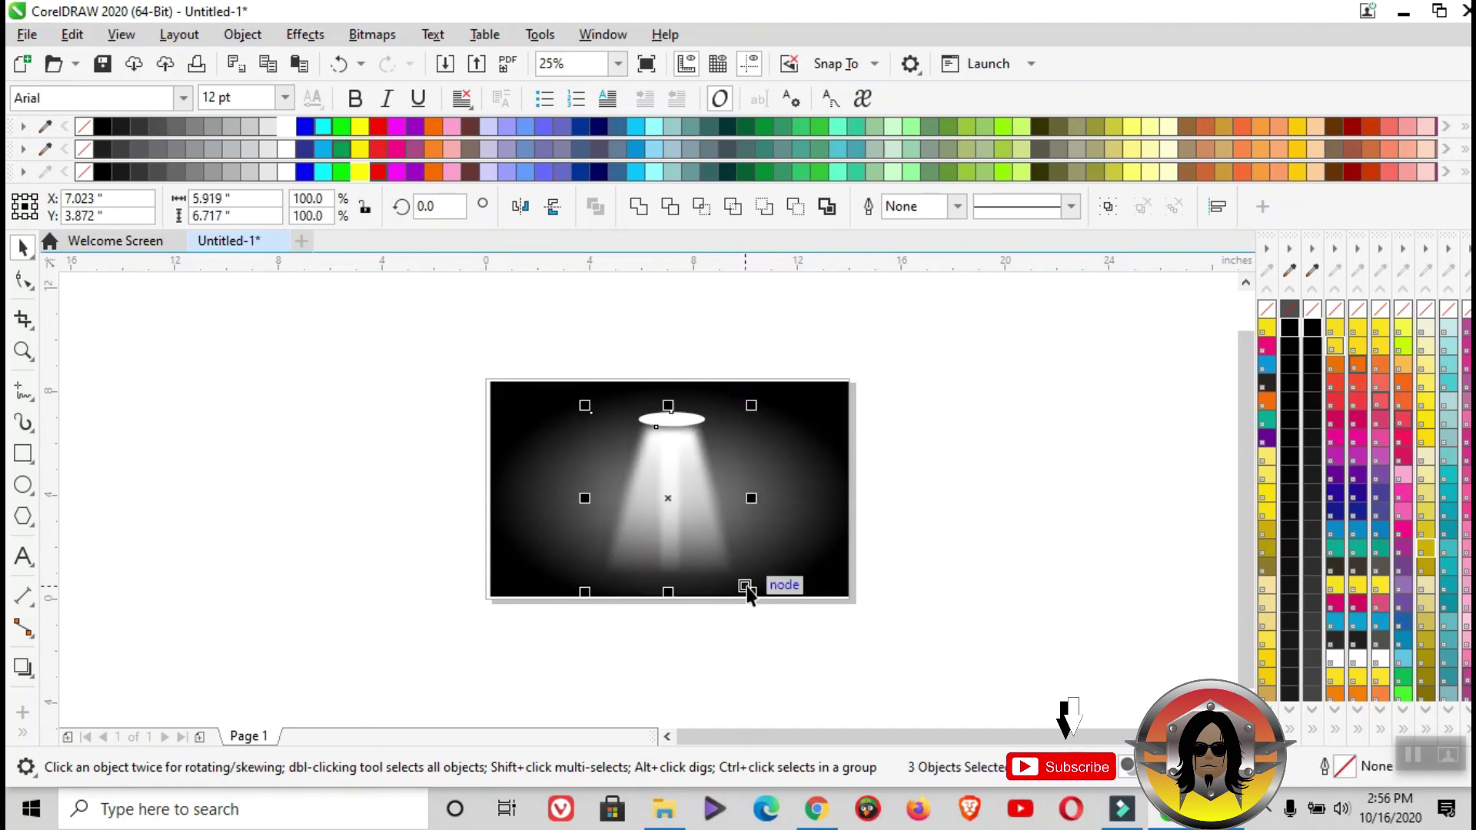
pyautogui.click(746, 586)
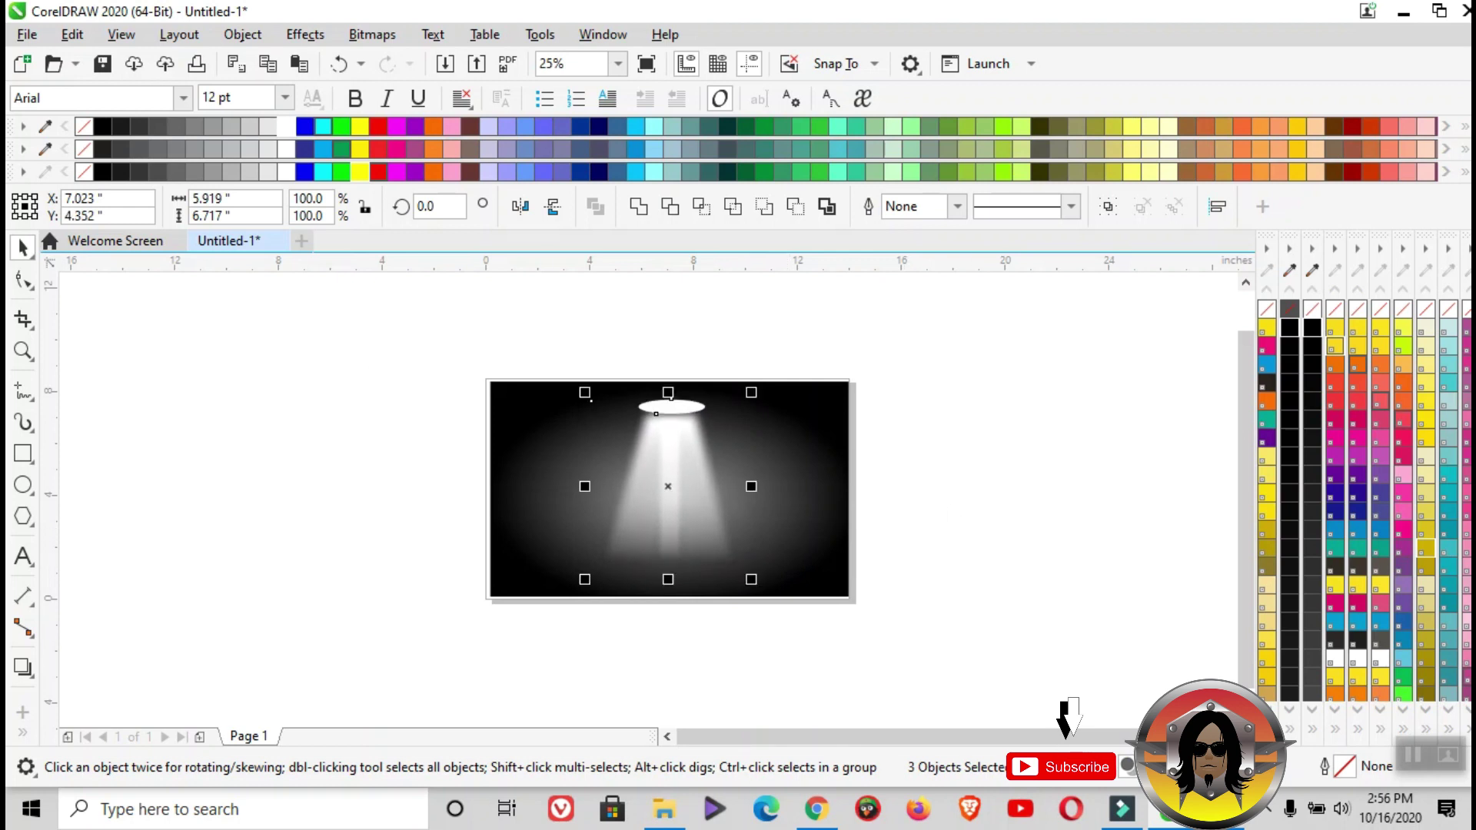
pyautogui.click(23, 351)
pyautogui.moveTo(471, 374); pyautogui.dragTo(916, 636)
pyautogui.click(23, 247)
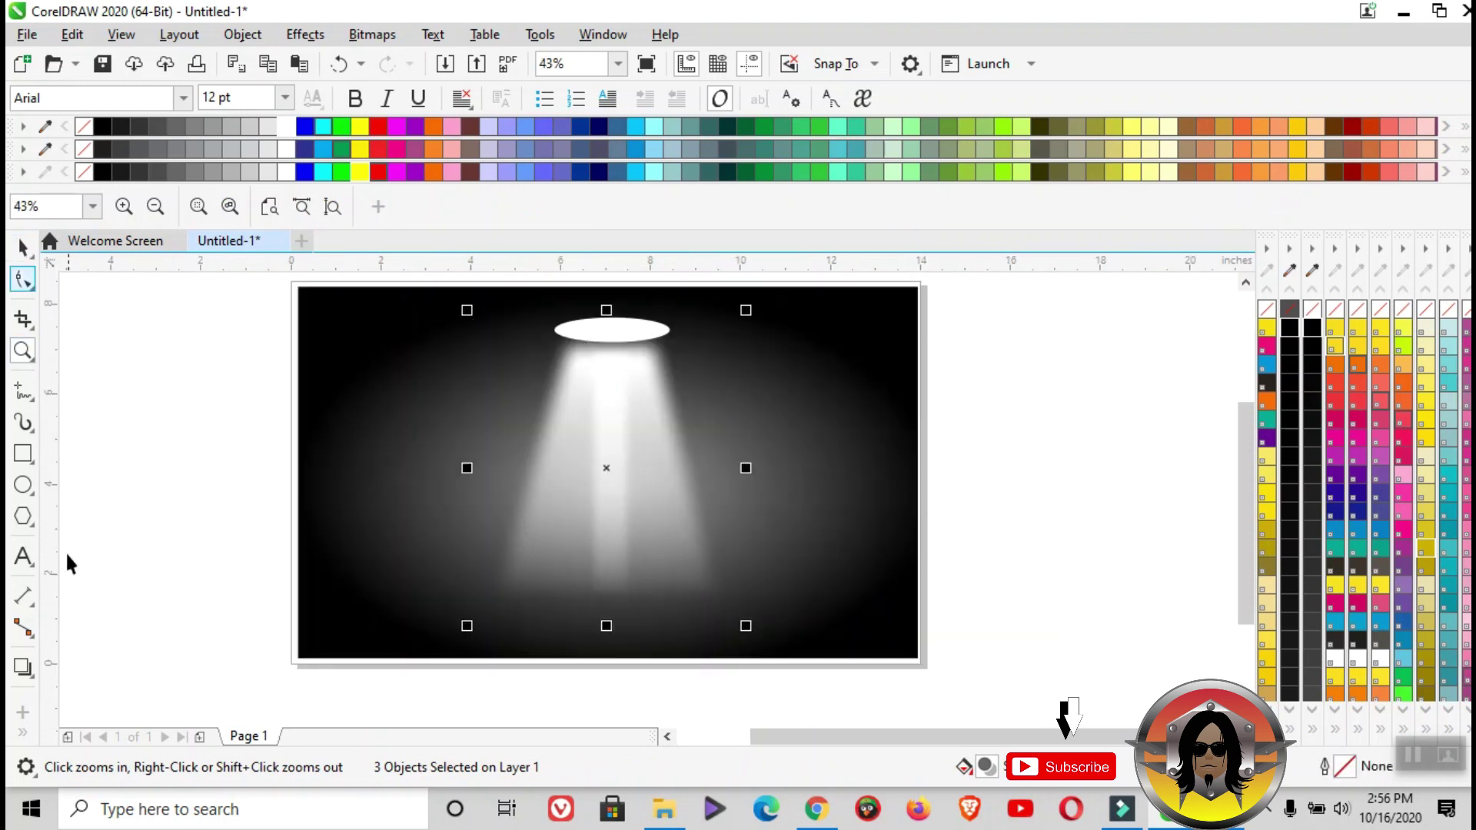
# Draw a wide flat ellipse on the floor, then move and enlarge it under the beam
pyautogui.click(25, 492)
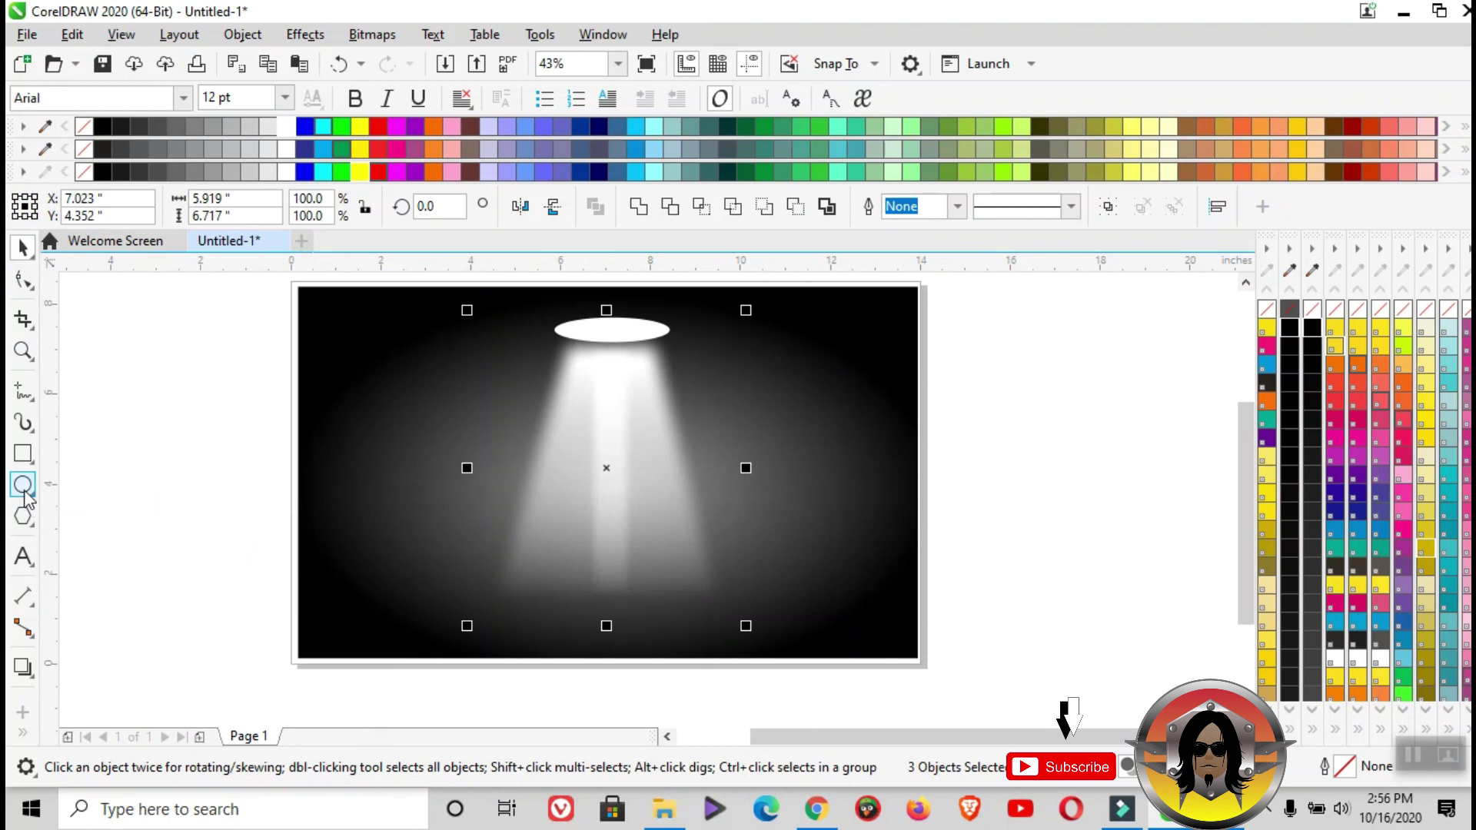
pyautogui.click(25, 492)
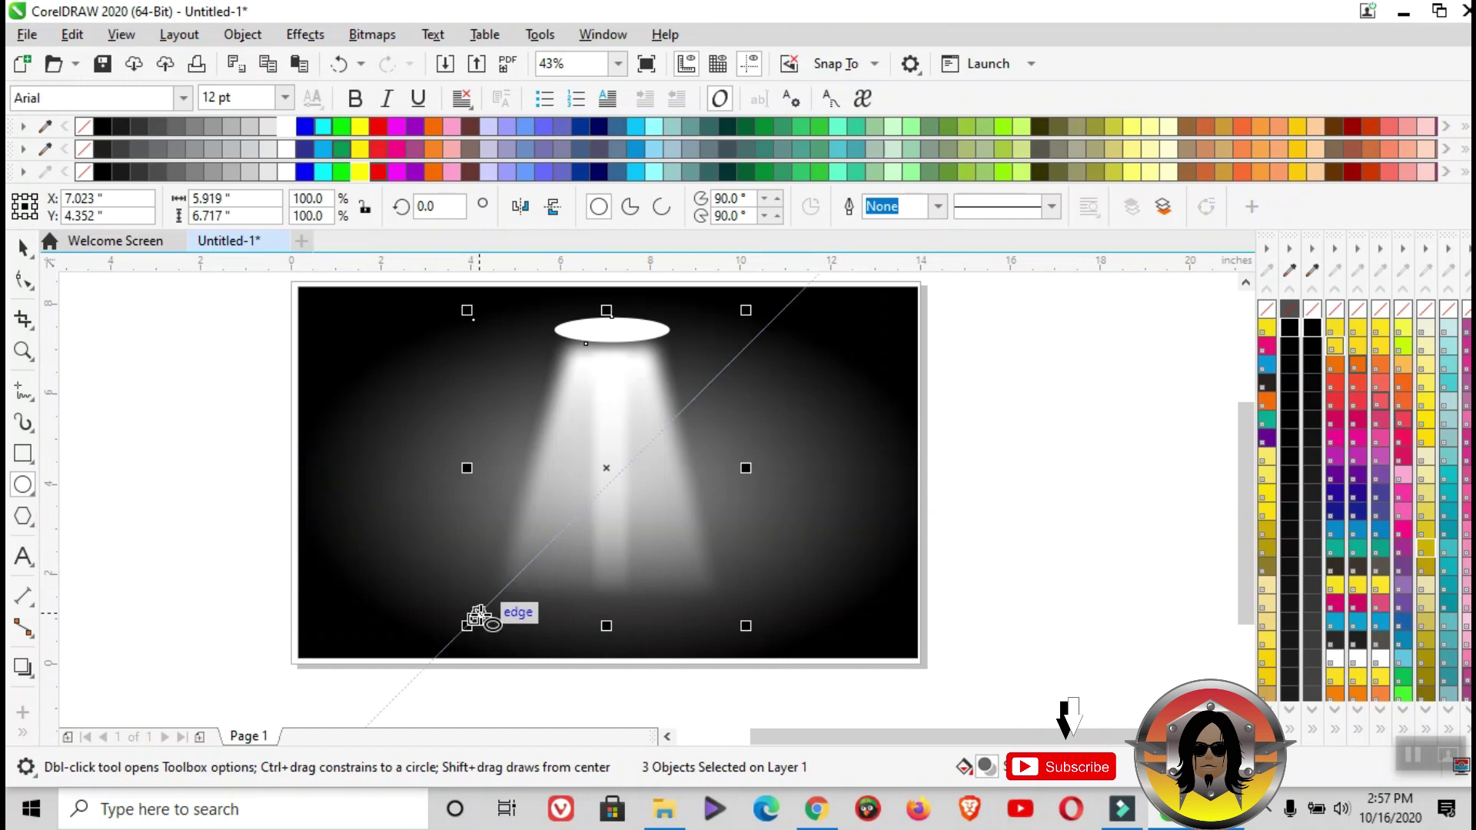
pyautogui.moveTo(478, 614); pyautogui.dragTo(729, 629)
pyautogui.click(24, 247)
pyautogui.scroll(1, 533, 603)
pyautogui.moveTo(695, 662); pyautogui.dragTo(701, 632)
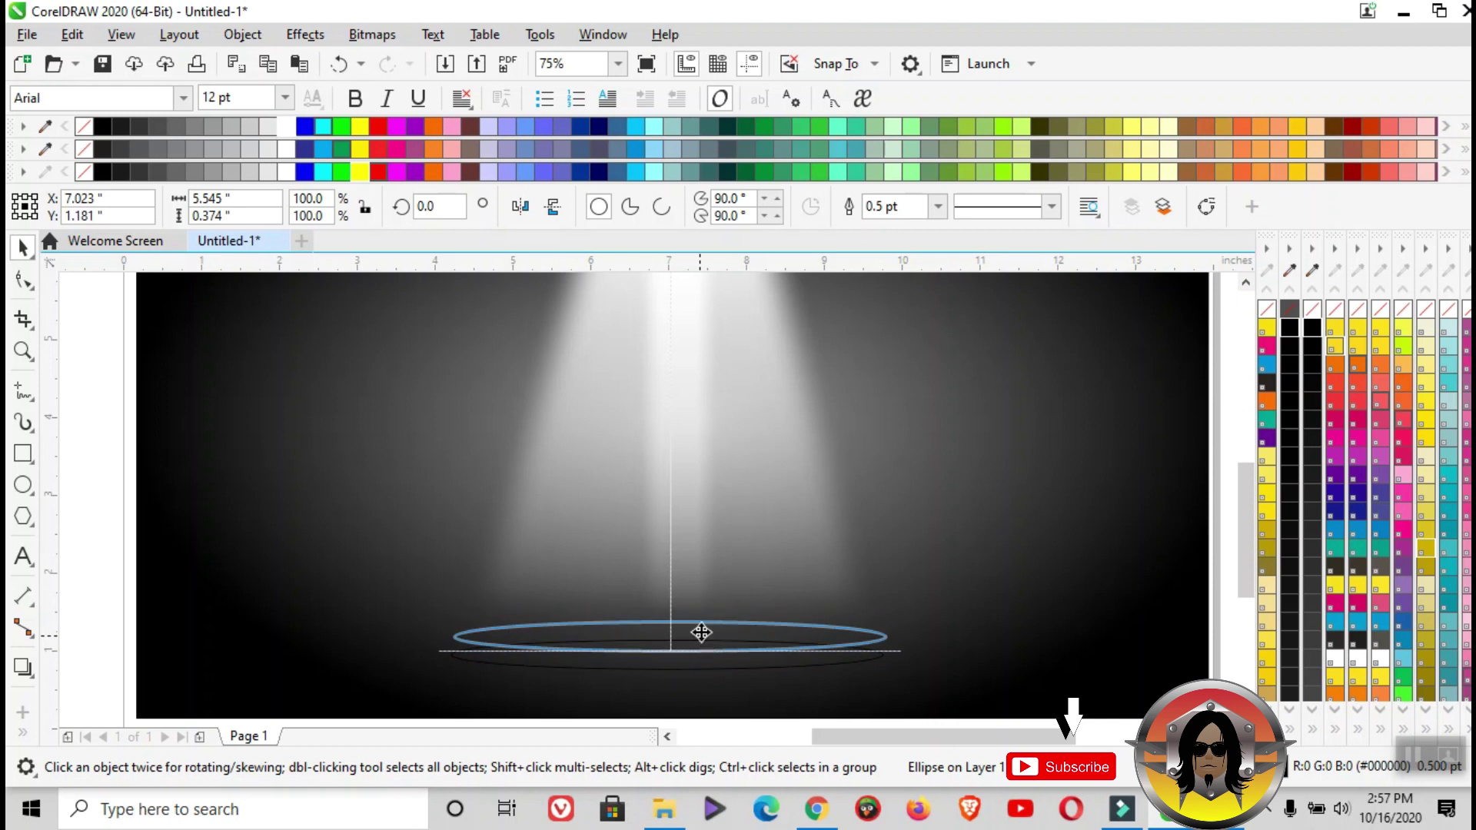
pyautogui.moveTo(890, 656); pyautogui.dragTo(918, 675)
pyautogui.moveTo(670, 659); pyautogui.dragTo(671, 678)
pyautogui.press('F3')
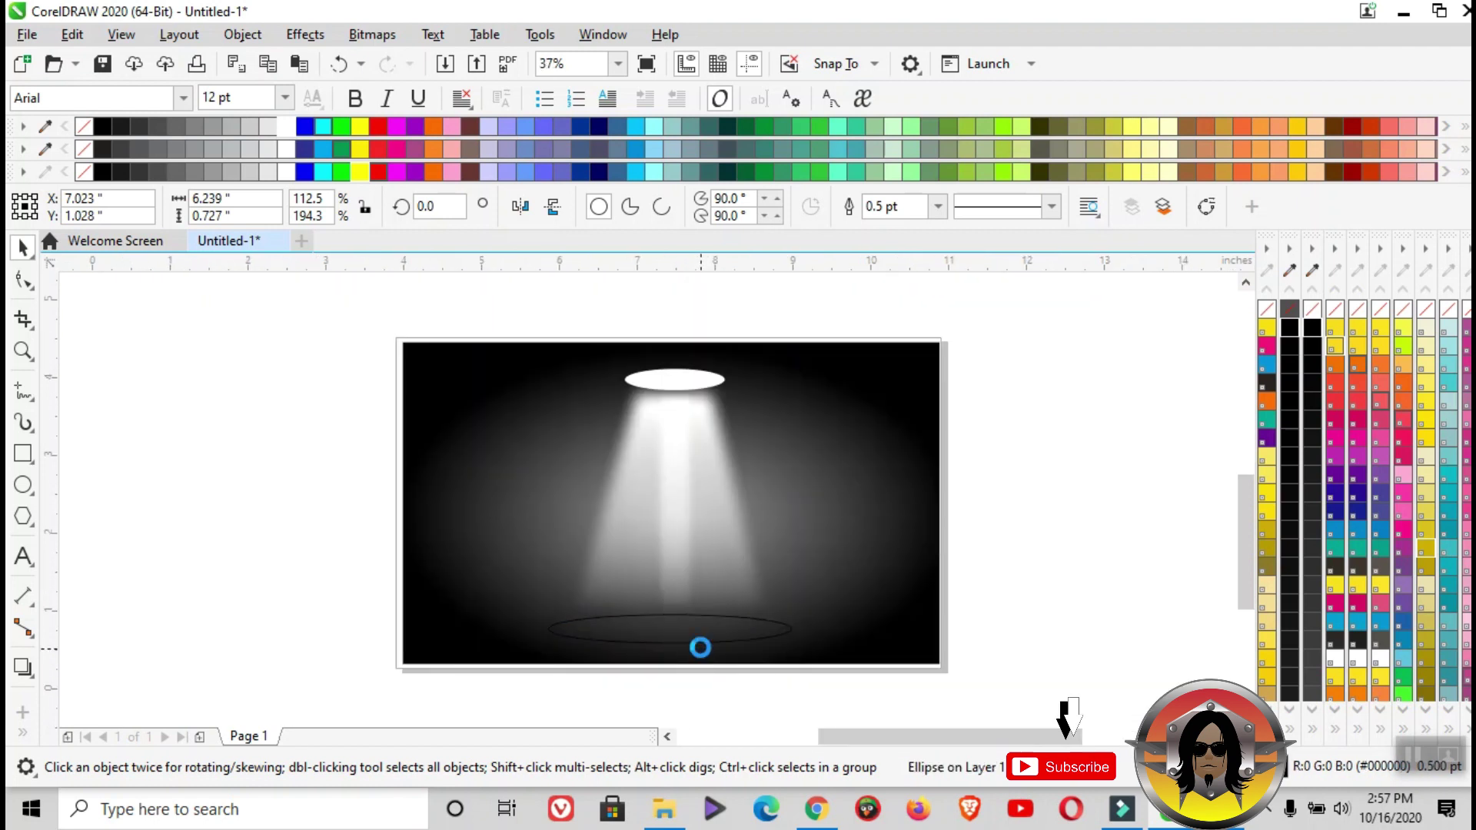
pyautogui.scroll(1, 700, 642)
# Copy the floor ellipse and paste a duplicate onto the page
pyautogui.rightClick(691, 609)
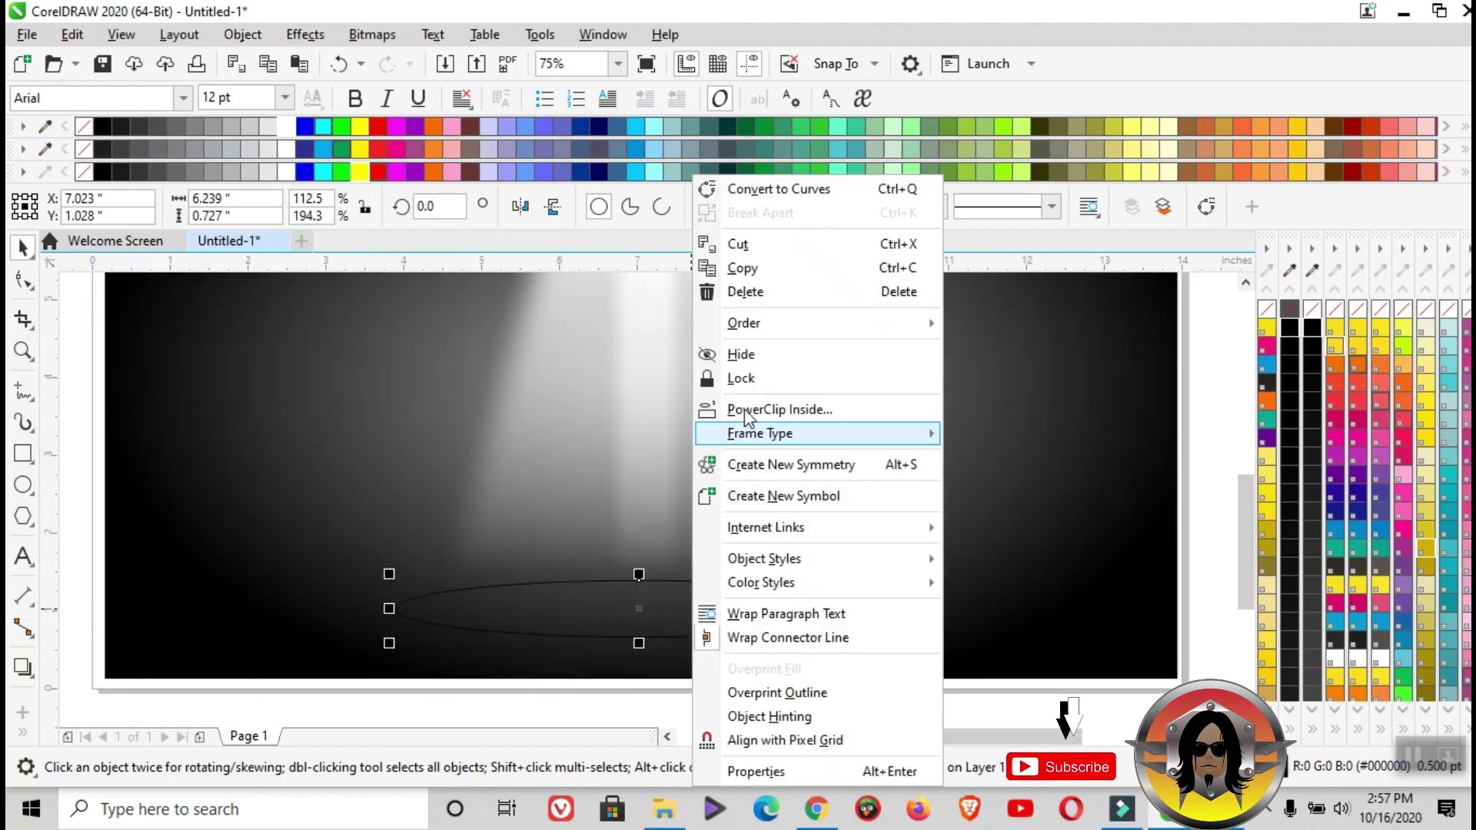
pyautogui.click(777, 273)
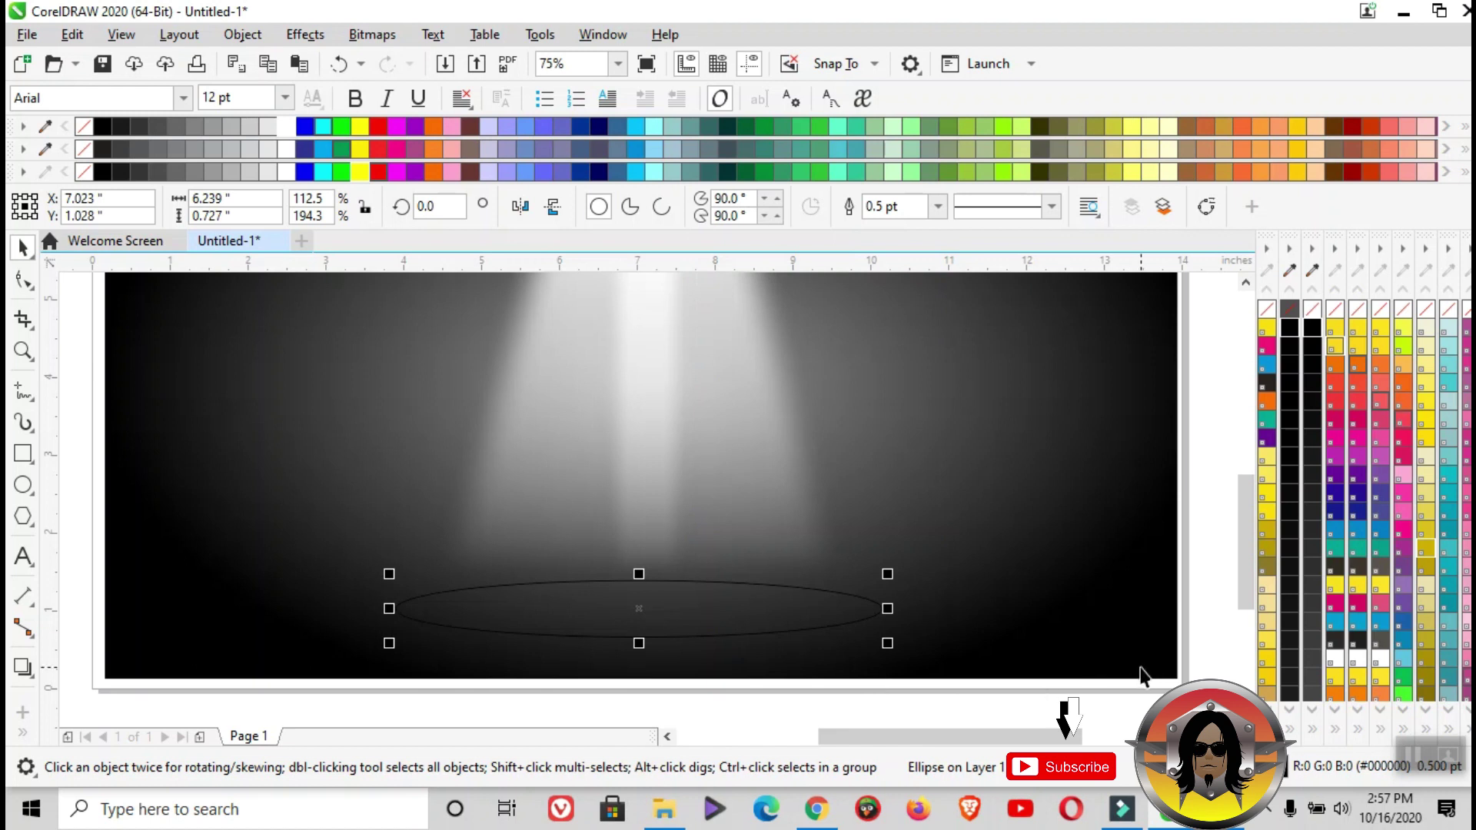
pyautogui.click(1125, 694)
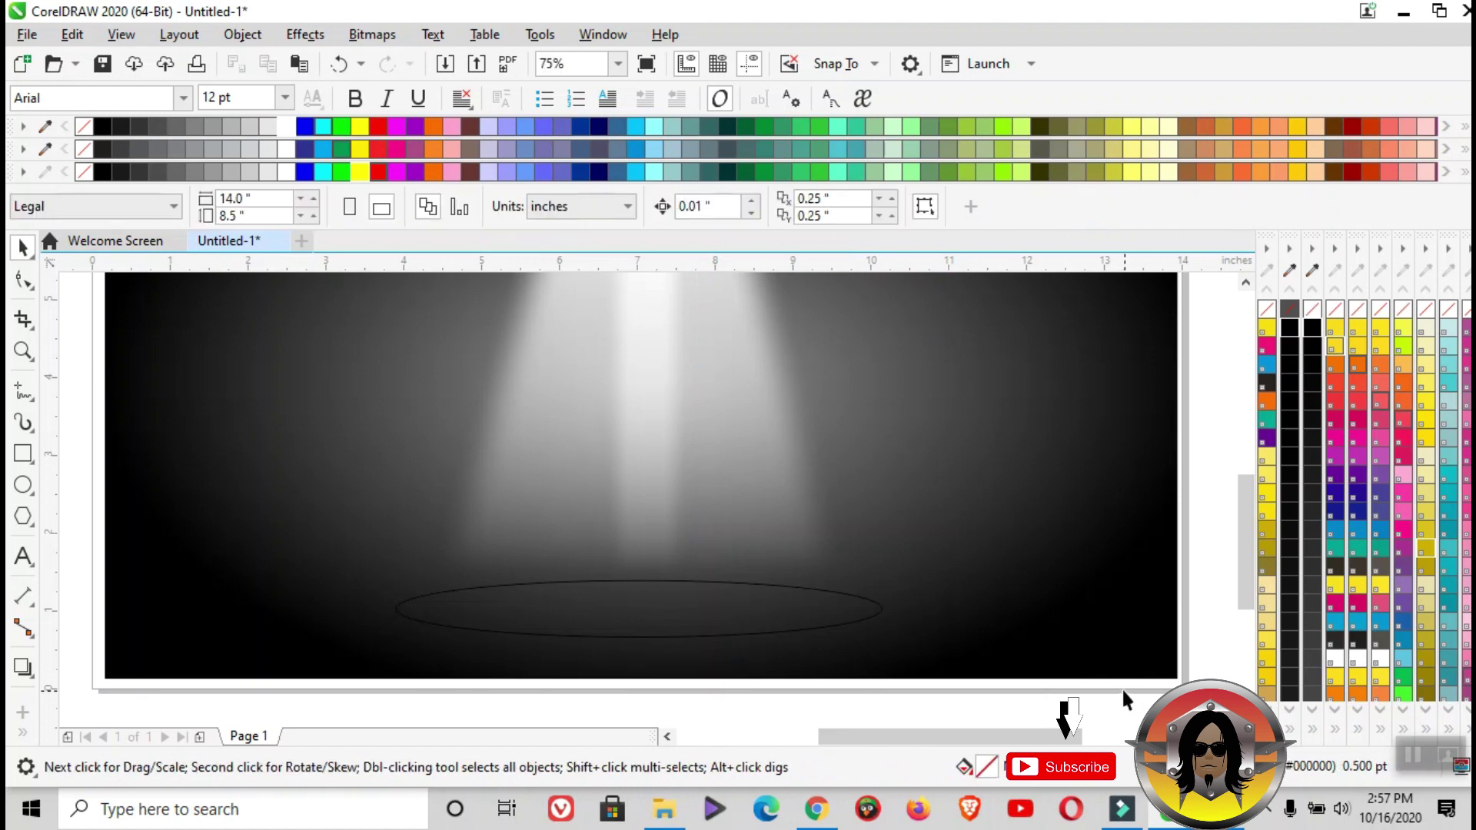
pyautogui.rightClick(1013, 685)
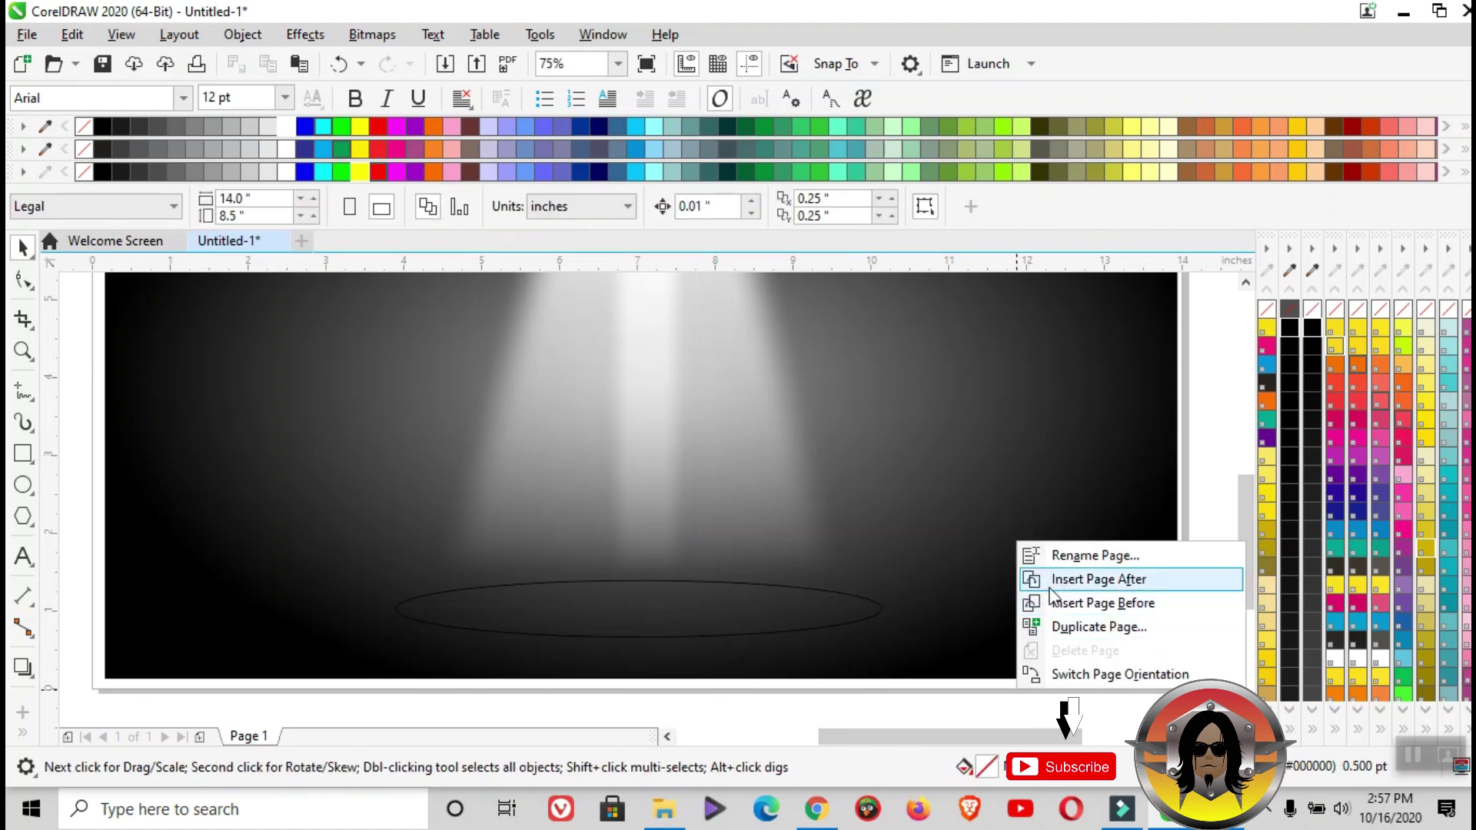
pyautogui.click(1114, 390)
pyautogui.rightClick(1116, 427)
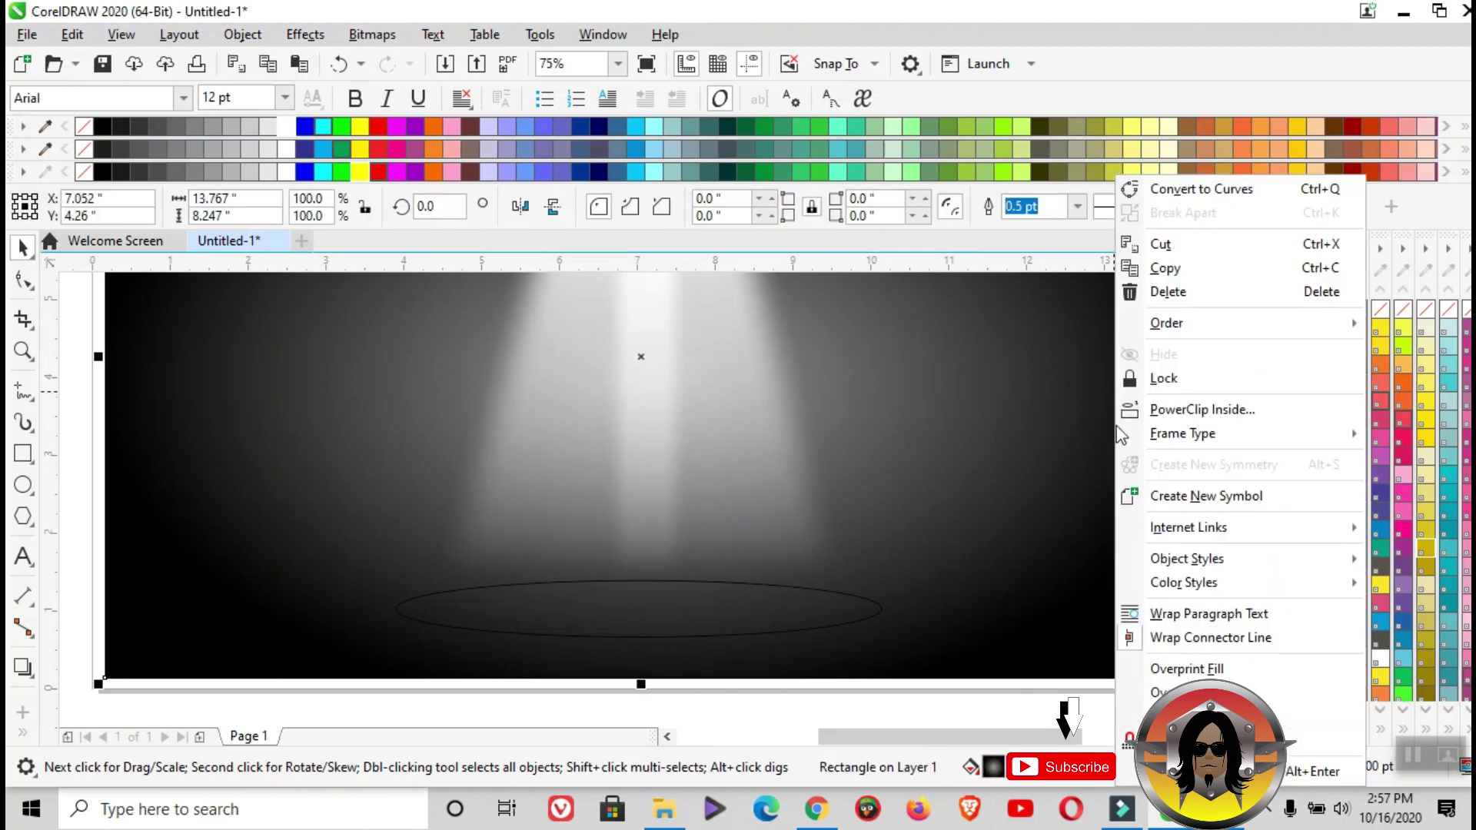
pyautogui.click(785, 702)
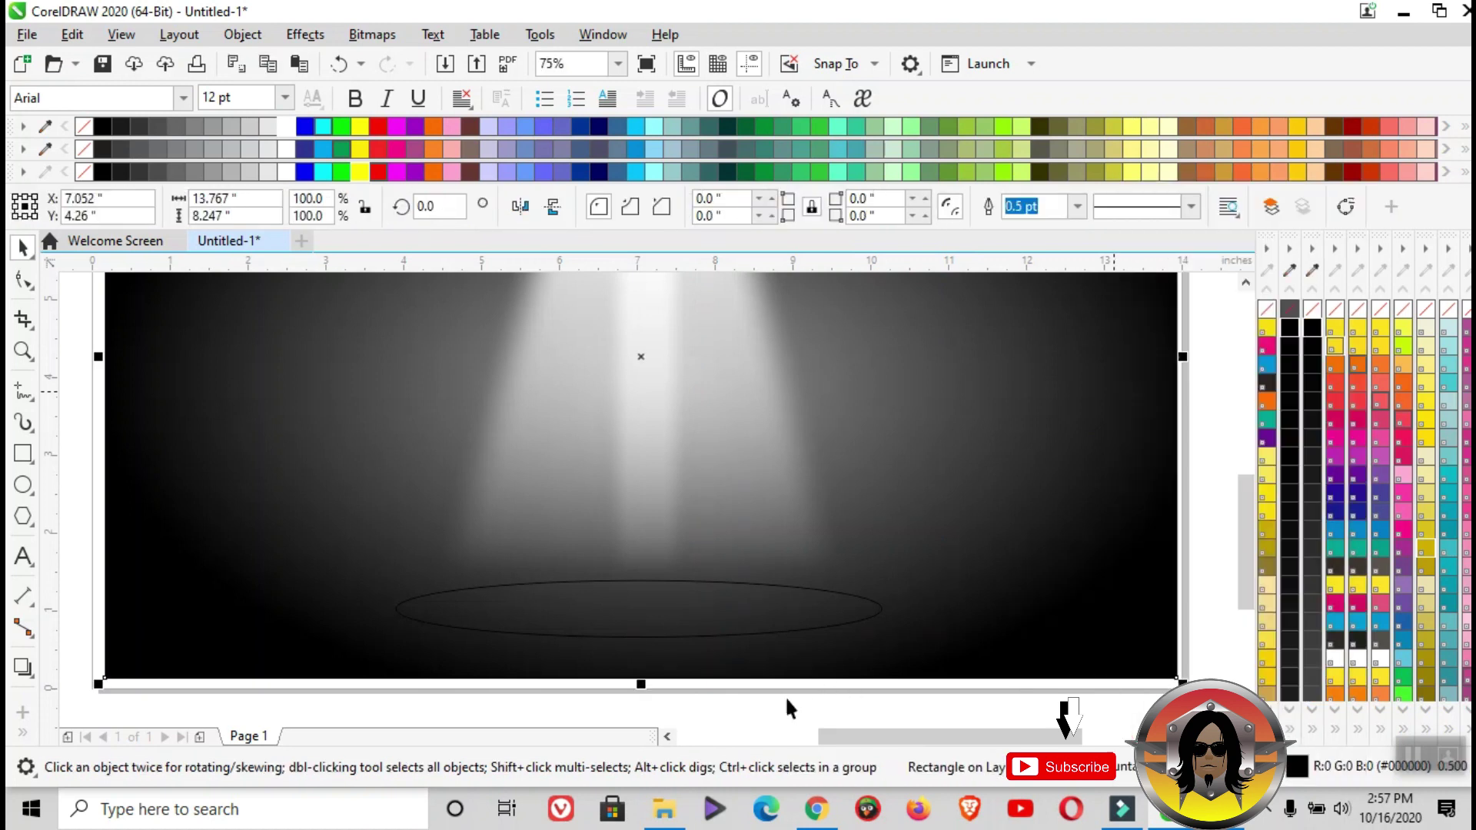
pyautogui.rightClick(1209, 417)
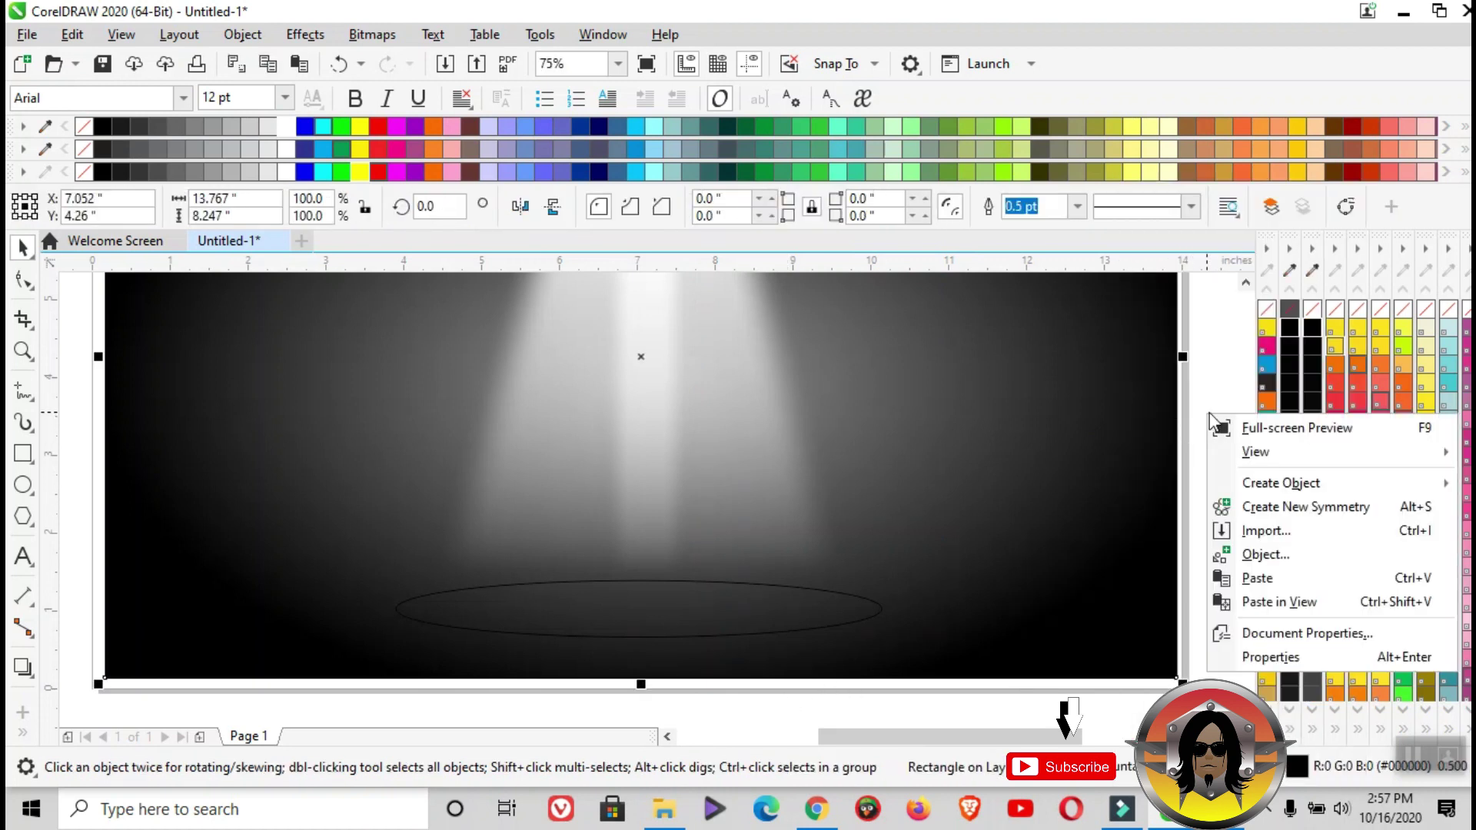
pyautogui.click(1261, 578)
# Shrink the pasted copy into a smaller inner ellipse and lower it slightly
pyautogui.click(768, 584)
pyautogui.moveTo(754, 607); pyautogui.dragTo(904, 617)
pyautogui.moveTo(1007, 642); pyautogui.dragTo(930, 626)
pyautogui.scroll(2, 665, 589)
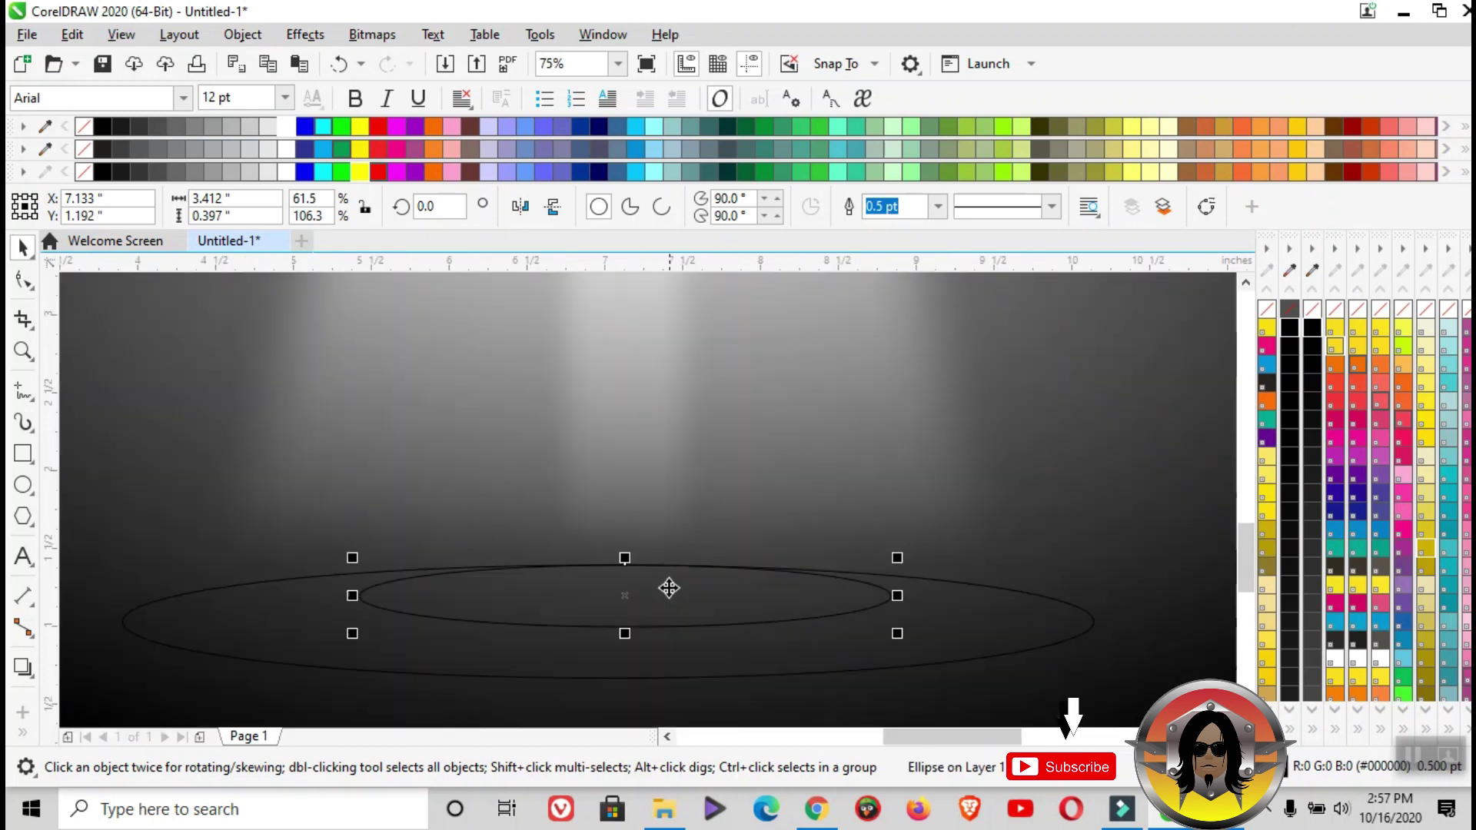
pyautogui.moveTo(665, 591); pyautogui.dragTo(658, 604)
pyautogui.scroll(-2, 669, 577)
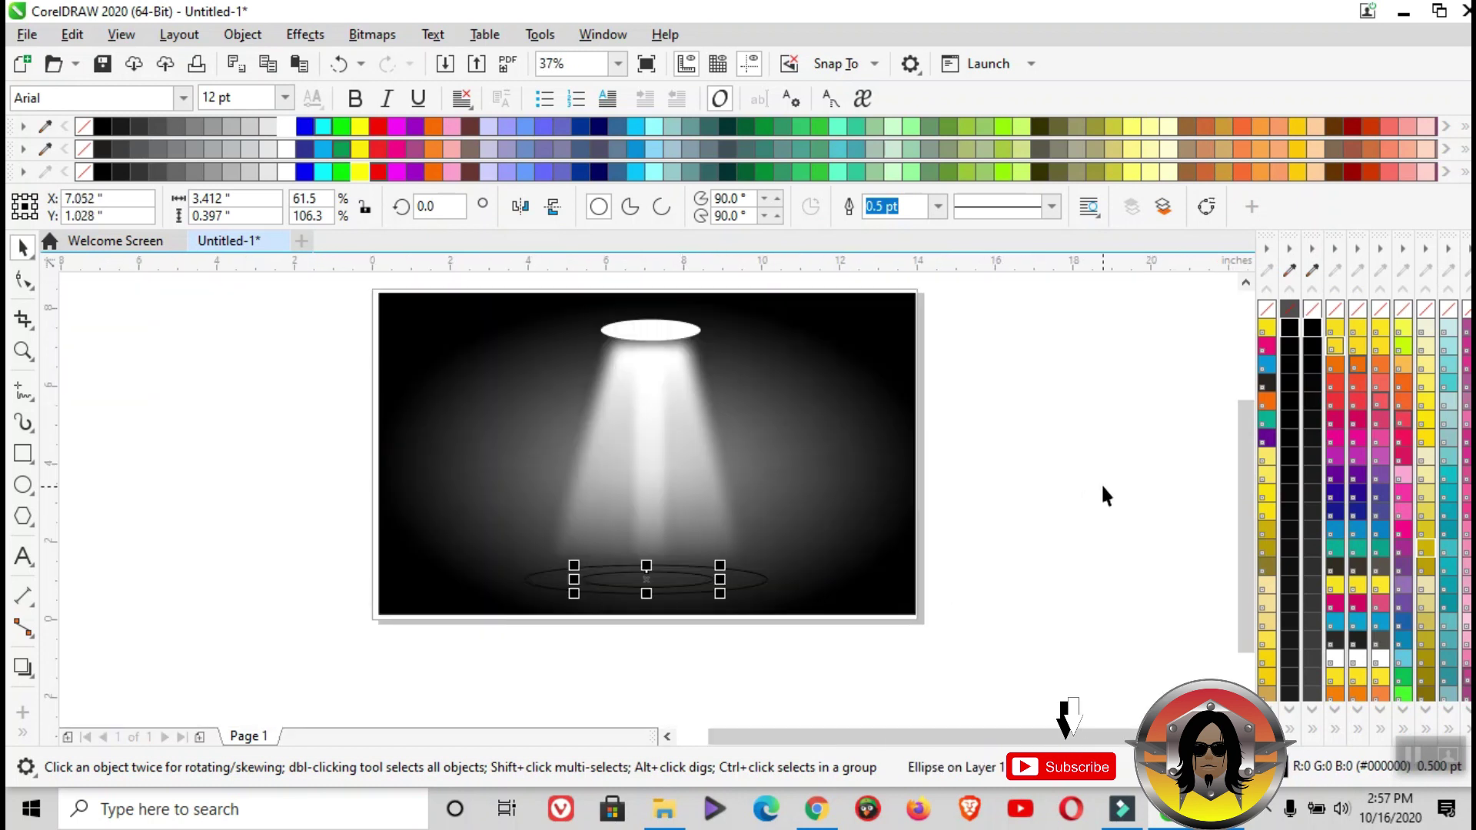
pyautogui.click(1103, 495)
pyautogui.scroll(2, 648, 596)
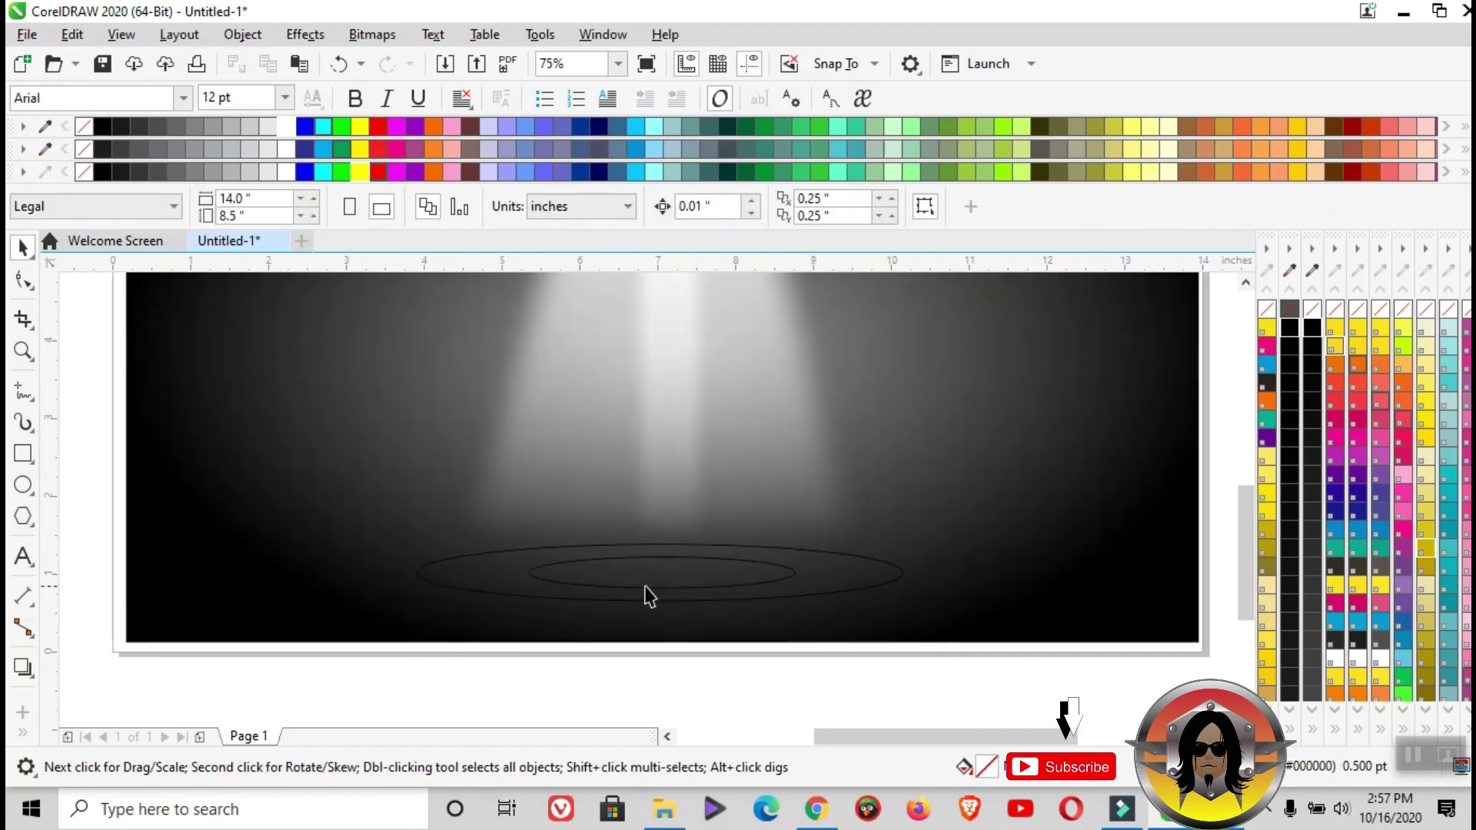
# Fill the outer floor ellipse with grey and remove its outline
pyautogui.click(851, 561)
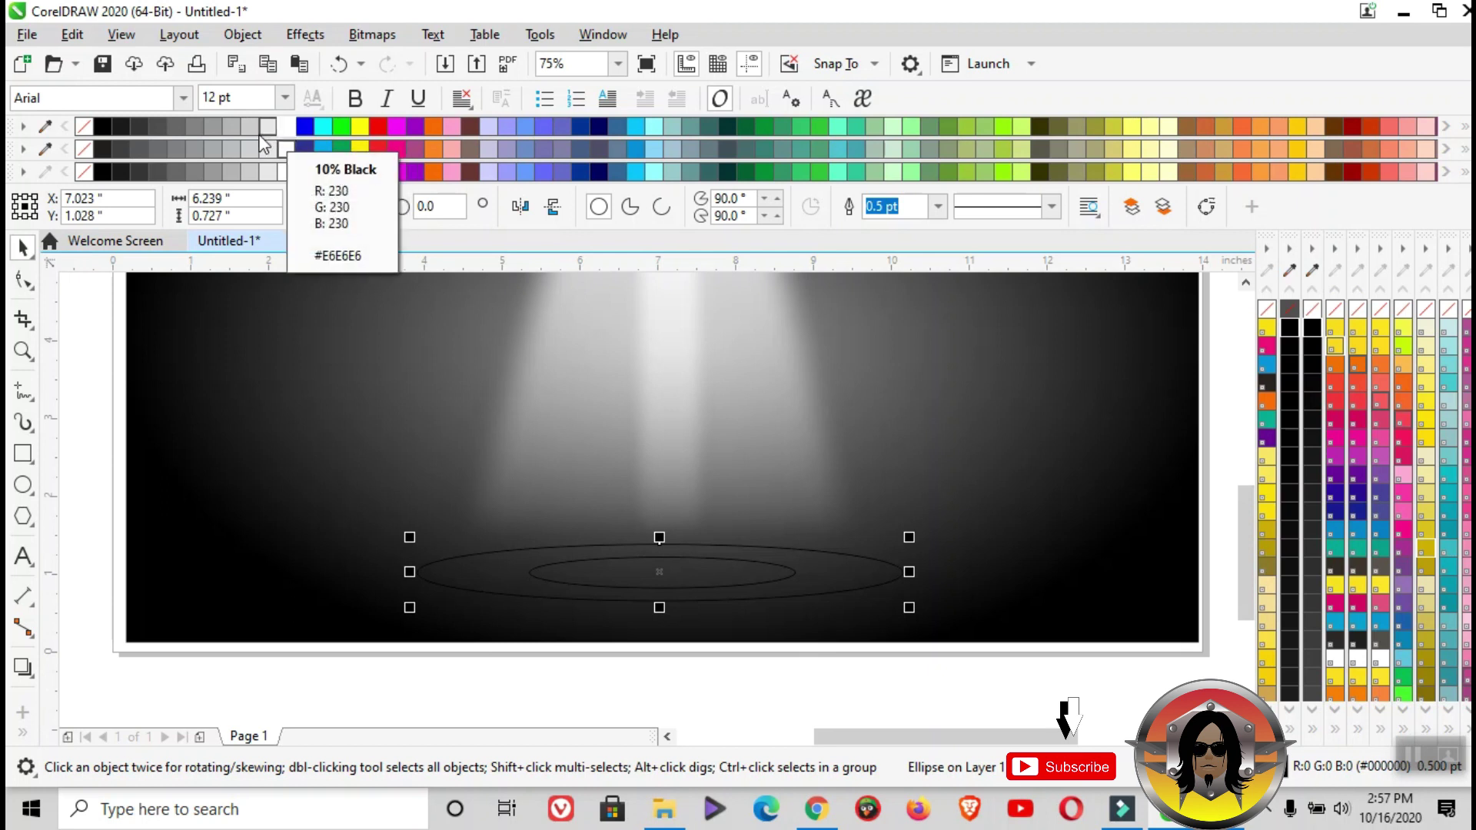
pyautogui.click(176, 127)
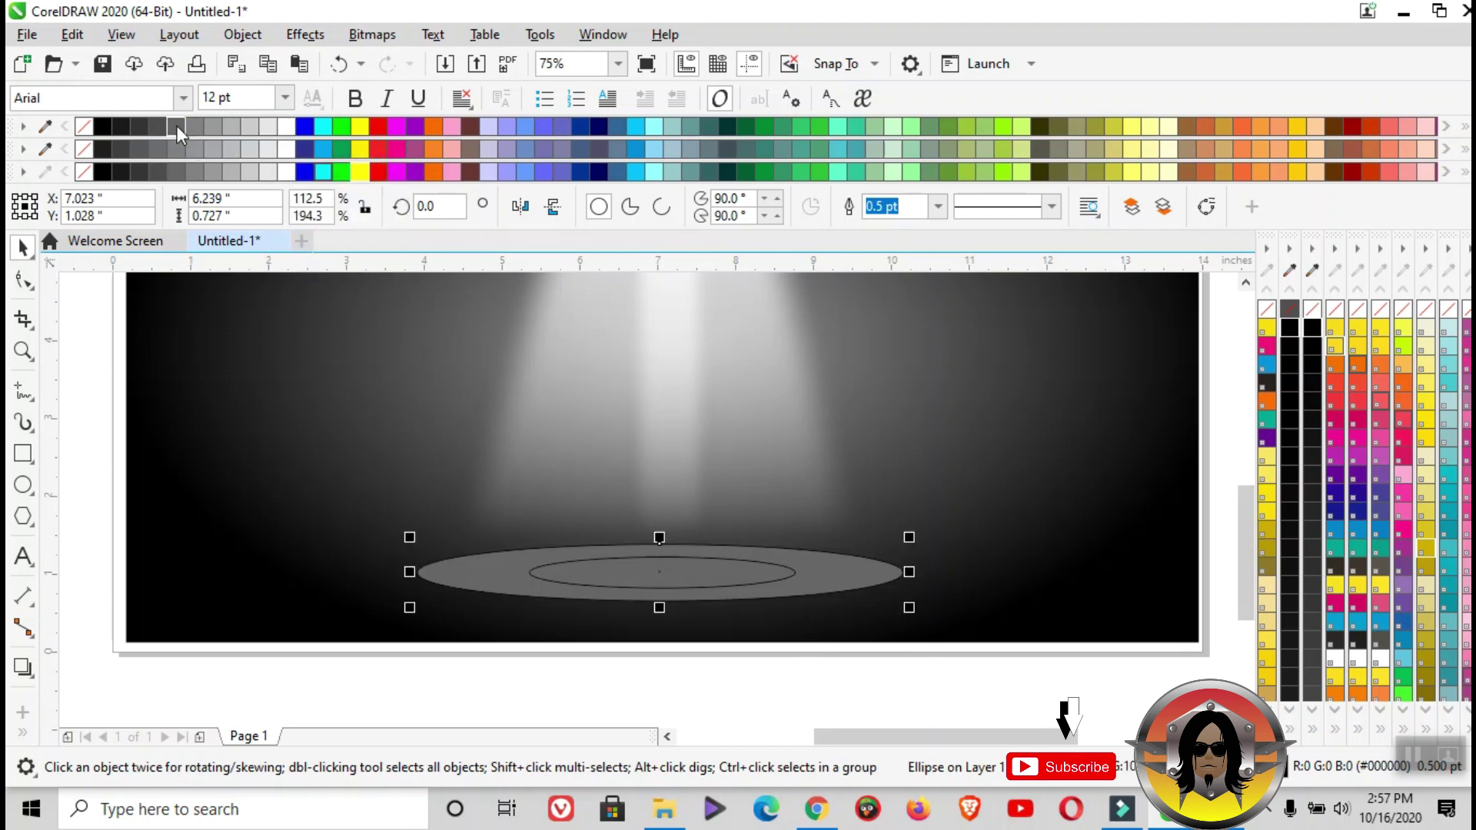
pyautogui.rightClick(1271, 309)
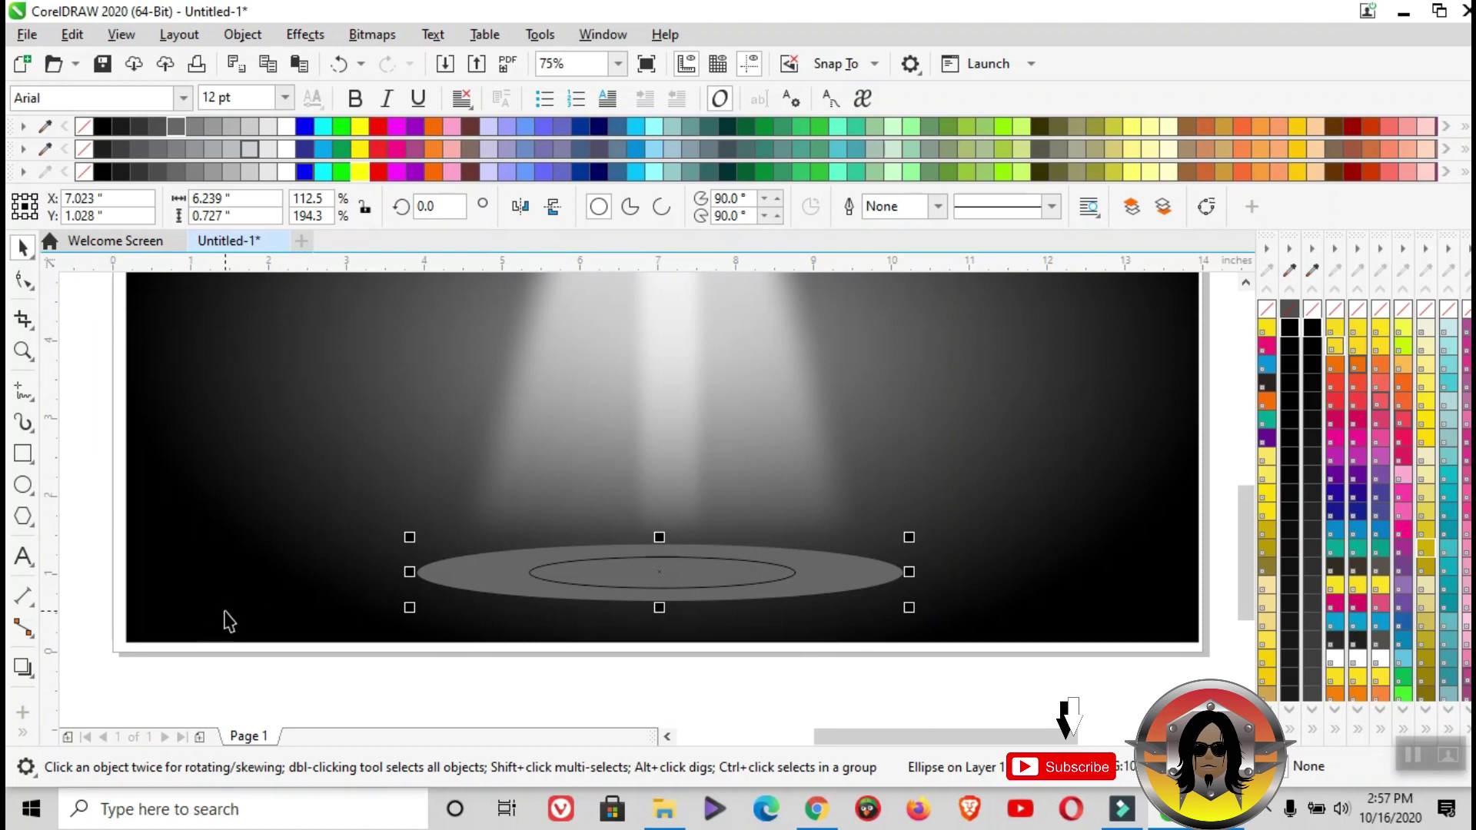
# Give the outer ellipse an elliptical fountain fill centred and sized to fit it
pyautogui.click(25, 734)
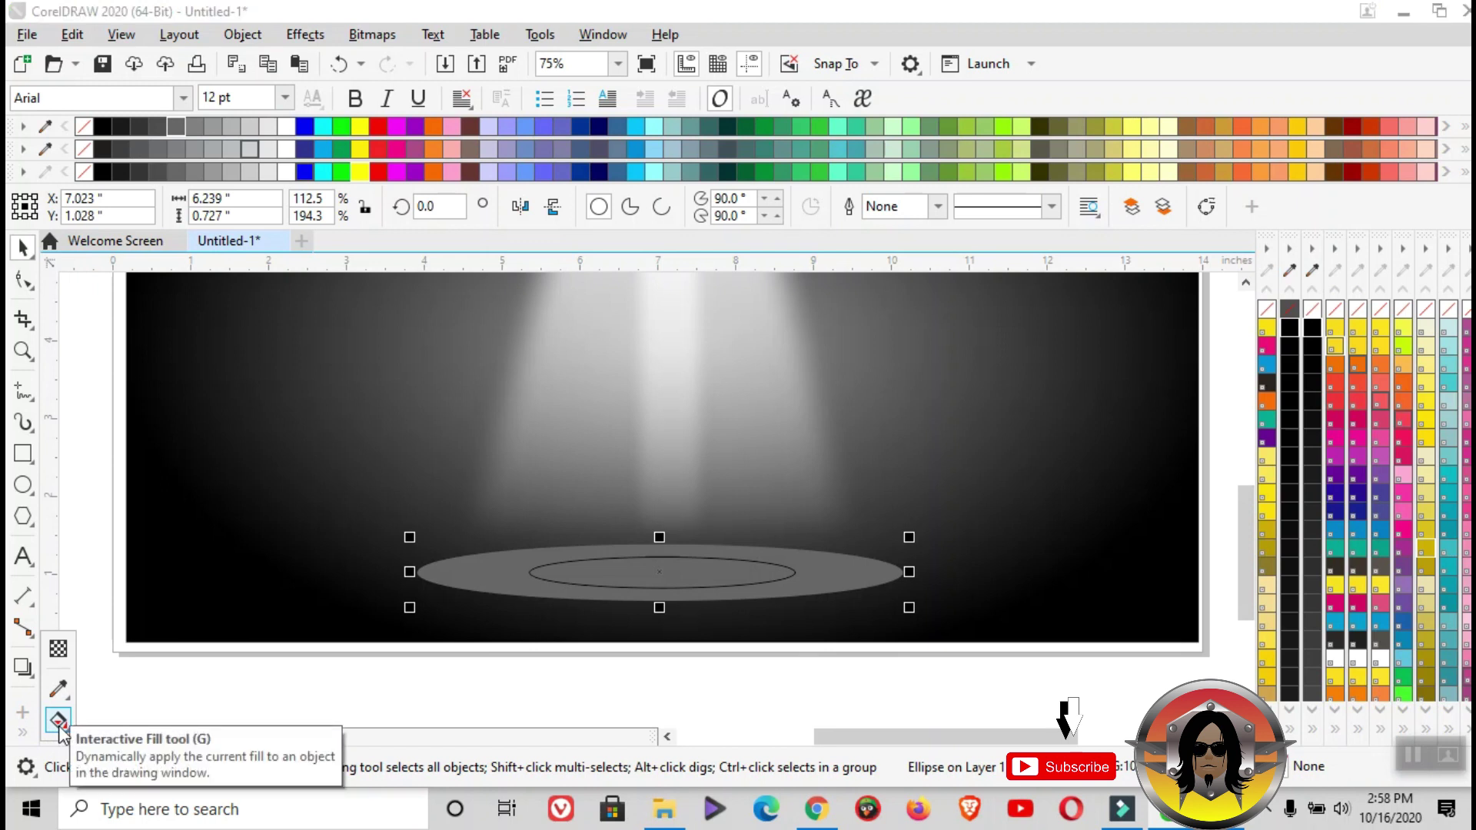
pyautogui.click(59, 721)
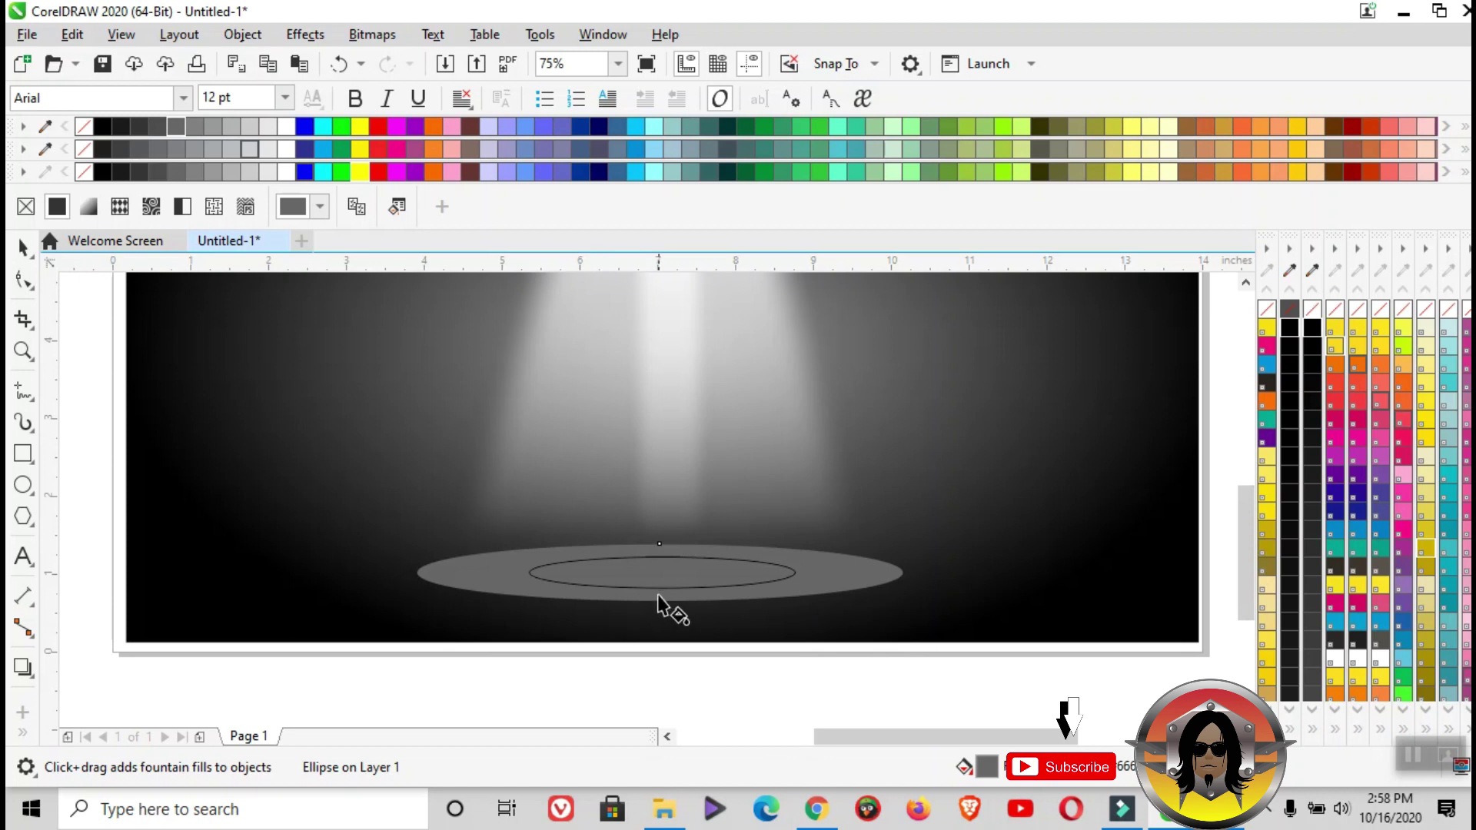
pyautogui.moveTo(659, 600); pyautogui.dragTo(659, 515)
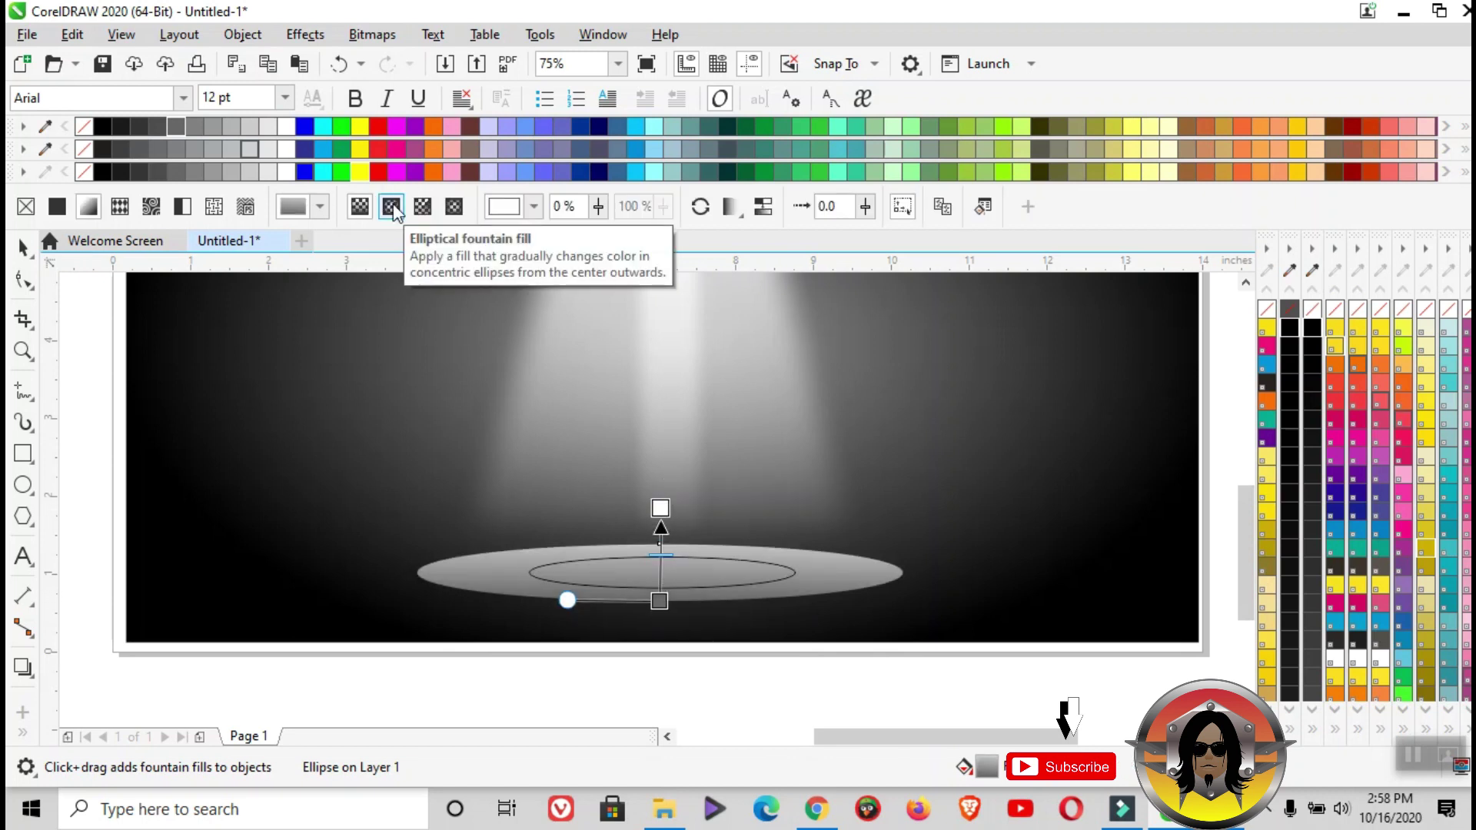
pyautogui.click(394, 210)
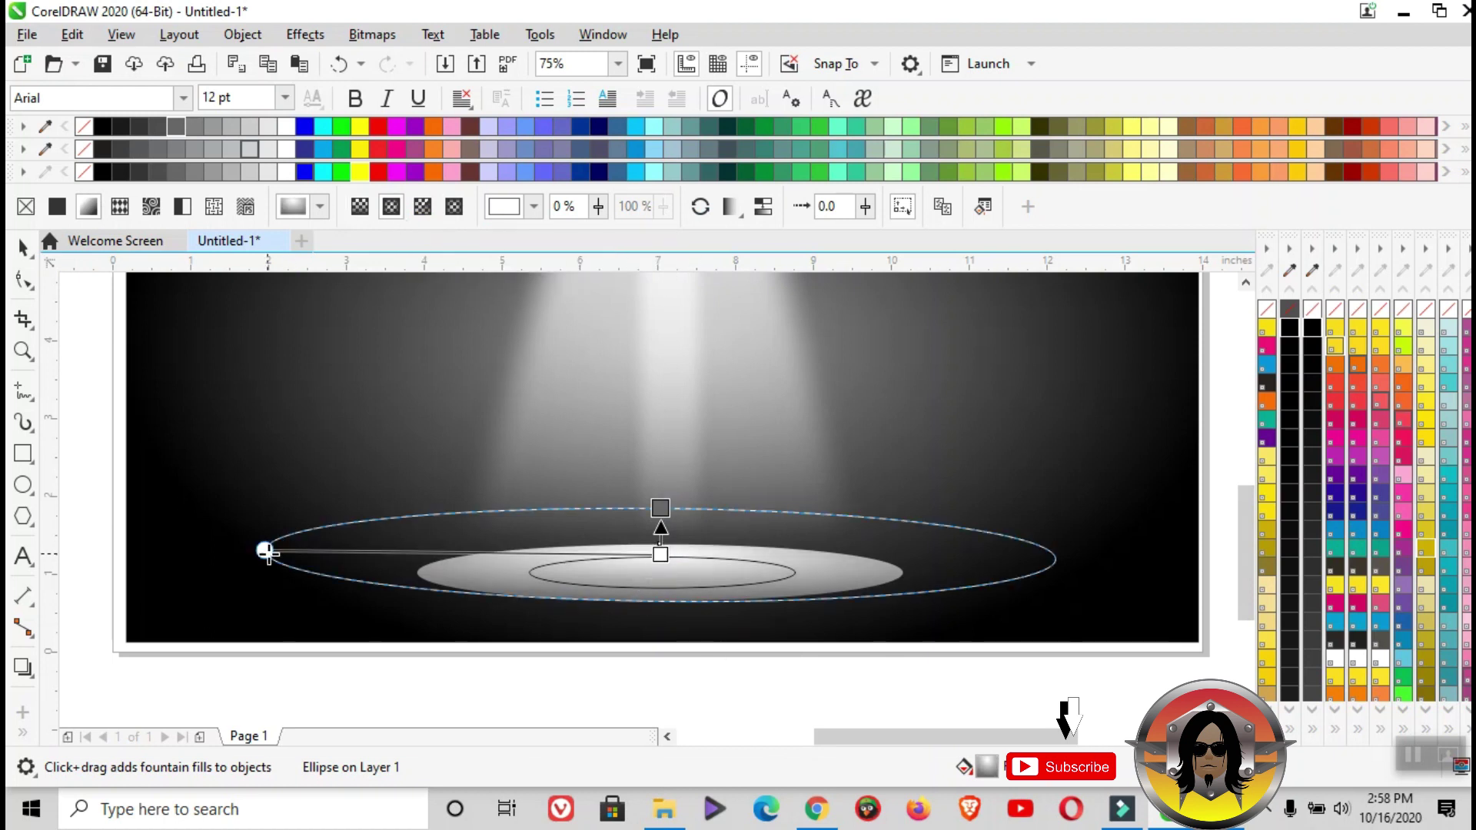
pyautogui.moveTo(264, 551); pyautogui.dragTo(408, 554)
pyautogui.scroll(4, 663, 565)
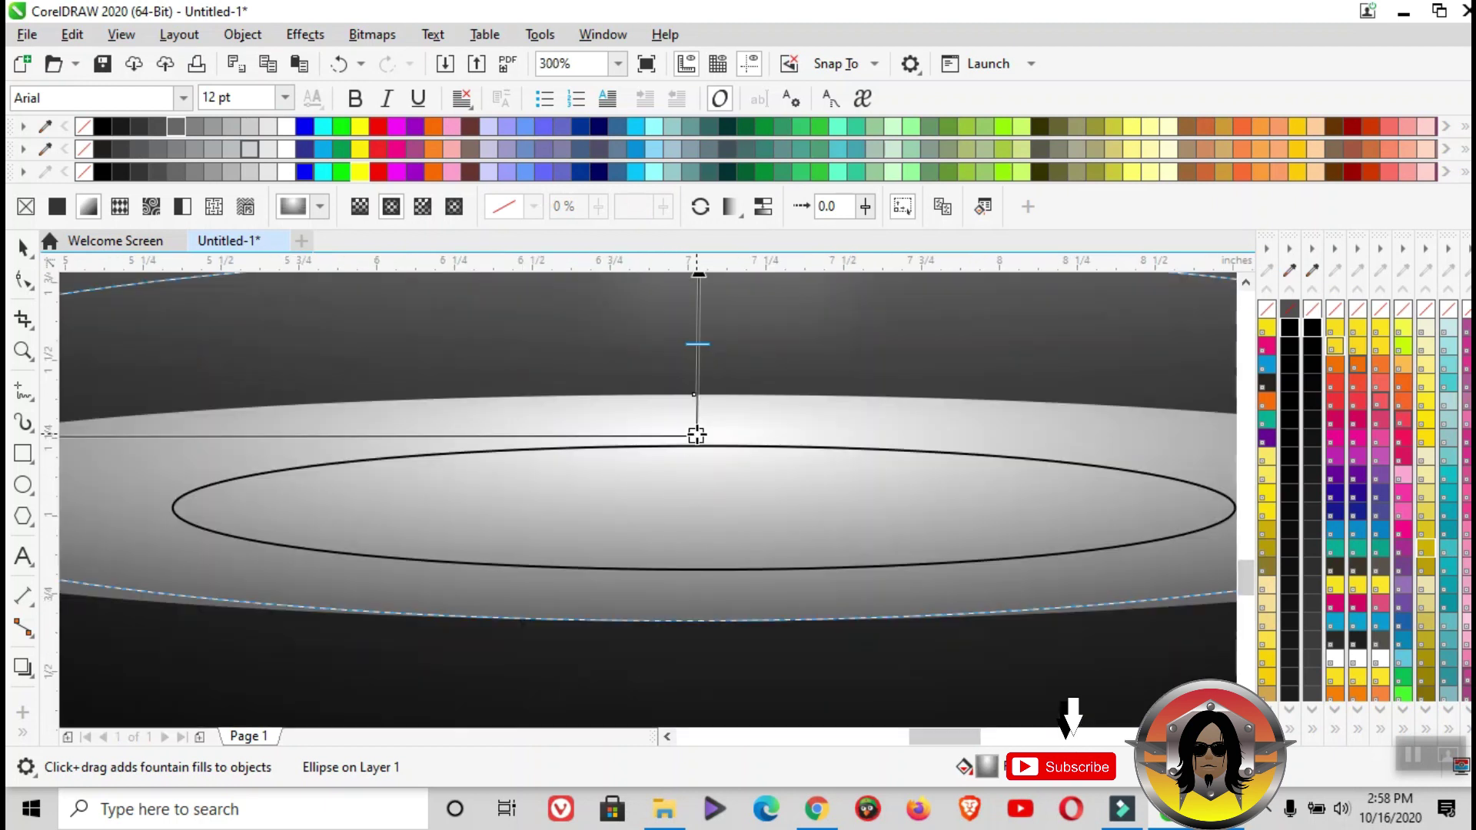
pyautogui.moveTo(696, 435); pyautogui.dragTo(693, 496)
pyautogui.scroll(-2, 693, 496)
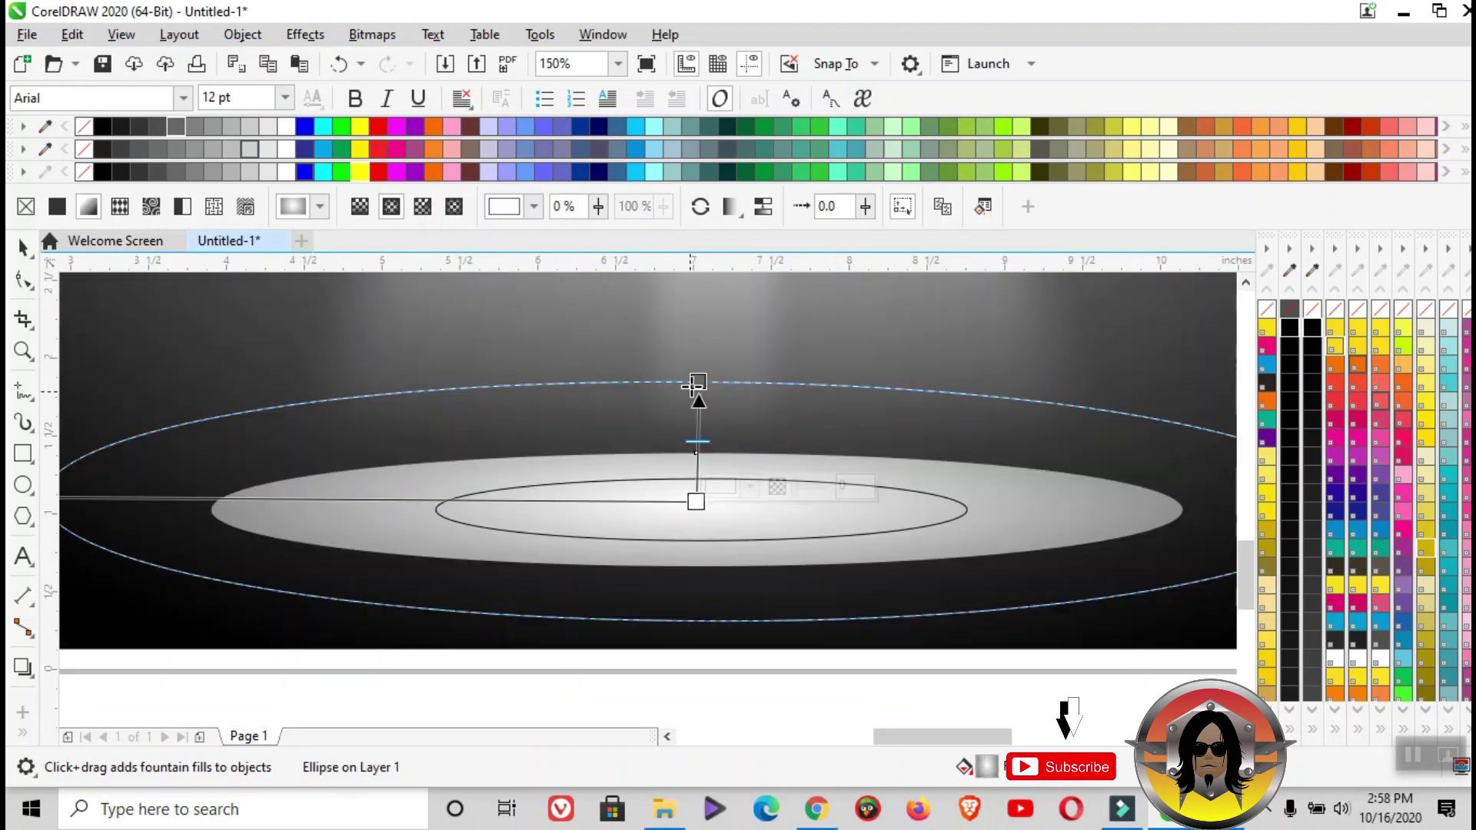
pyautogui.moveTo(694, 382)
pyautogui.mouseDown()
pyautogui.moveTo(685, 418)
pyautogui.moveTo(696, 402)
pyautogui.mouseUp()
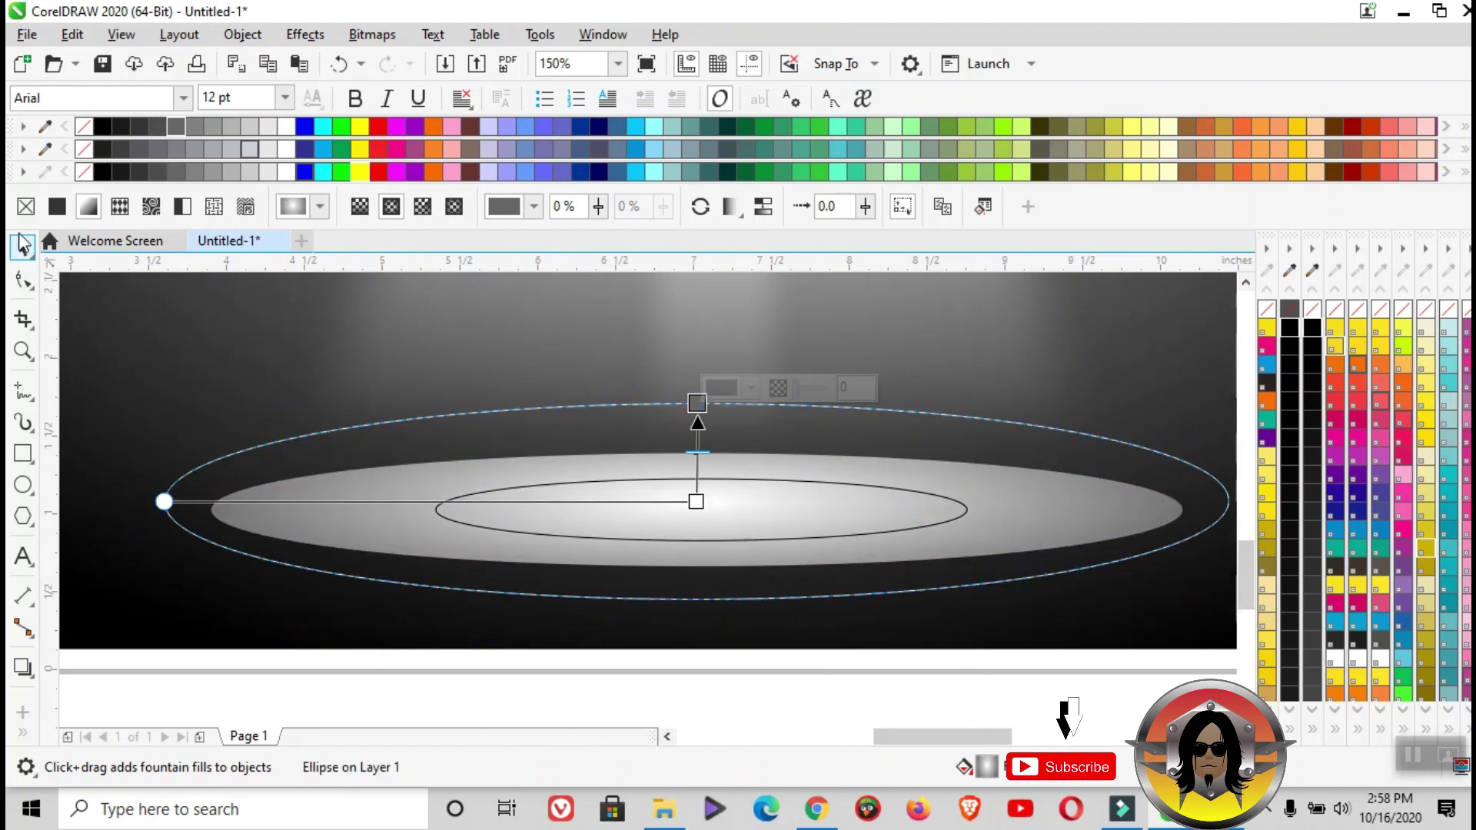
# Apply a uniform transparency of 68 to the floor glow ellipse
pyautogui.click(23, 244)
pyautogui.scroll(-3, 385, 555)
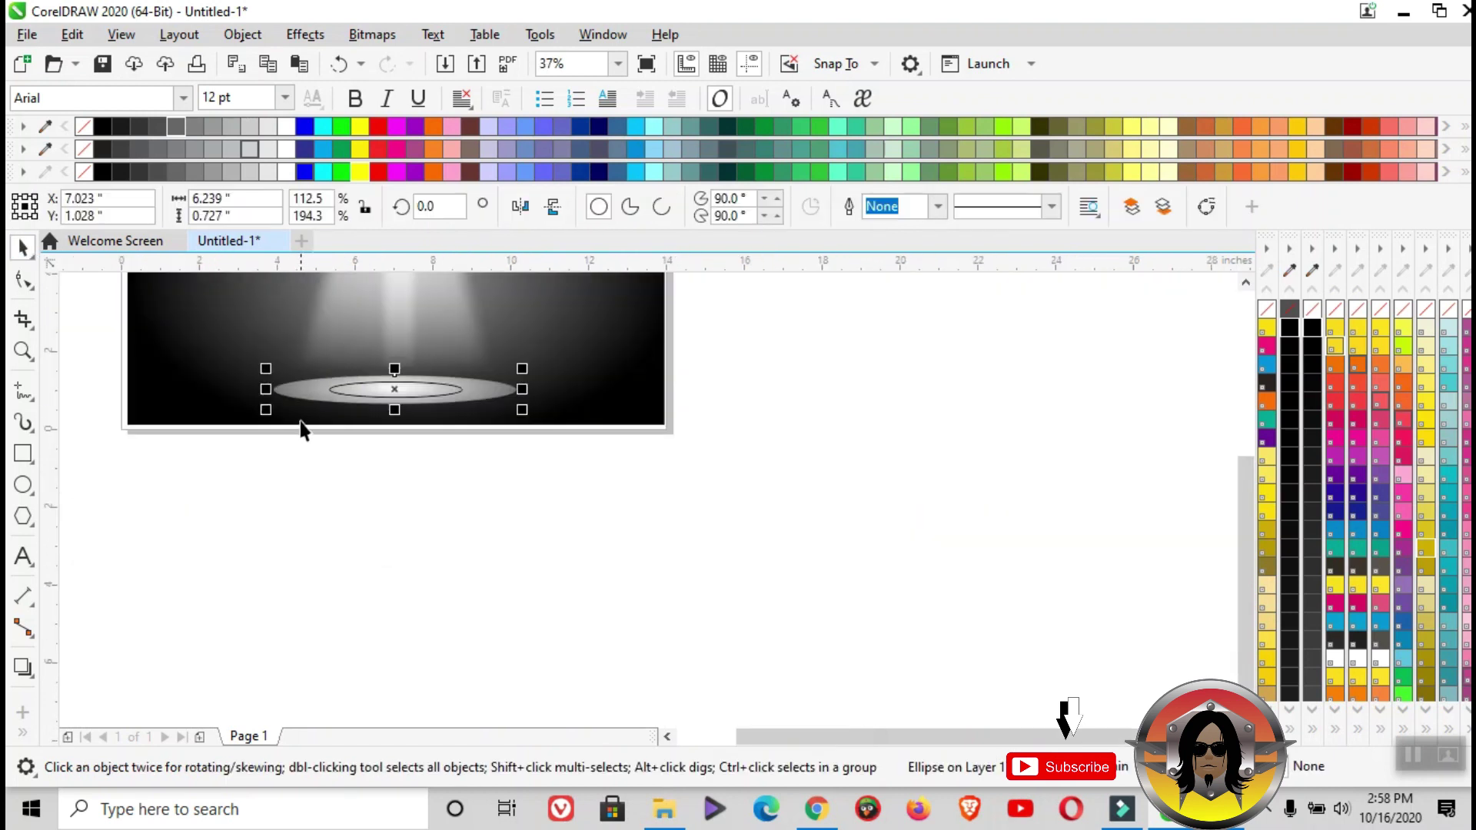
pyautogui.scroll(2, 302, 430)
pyautogui.moveTo(892, 743); pyautogui.dragTo(871, 750)
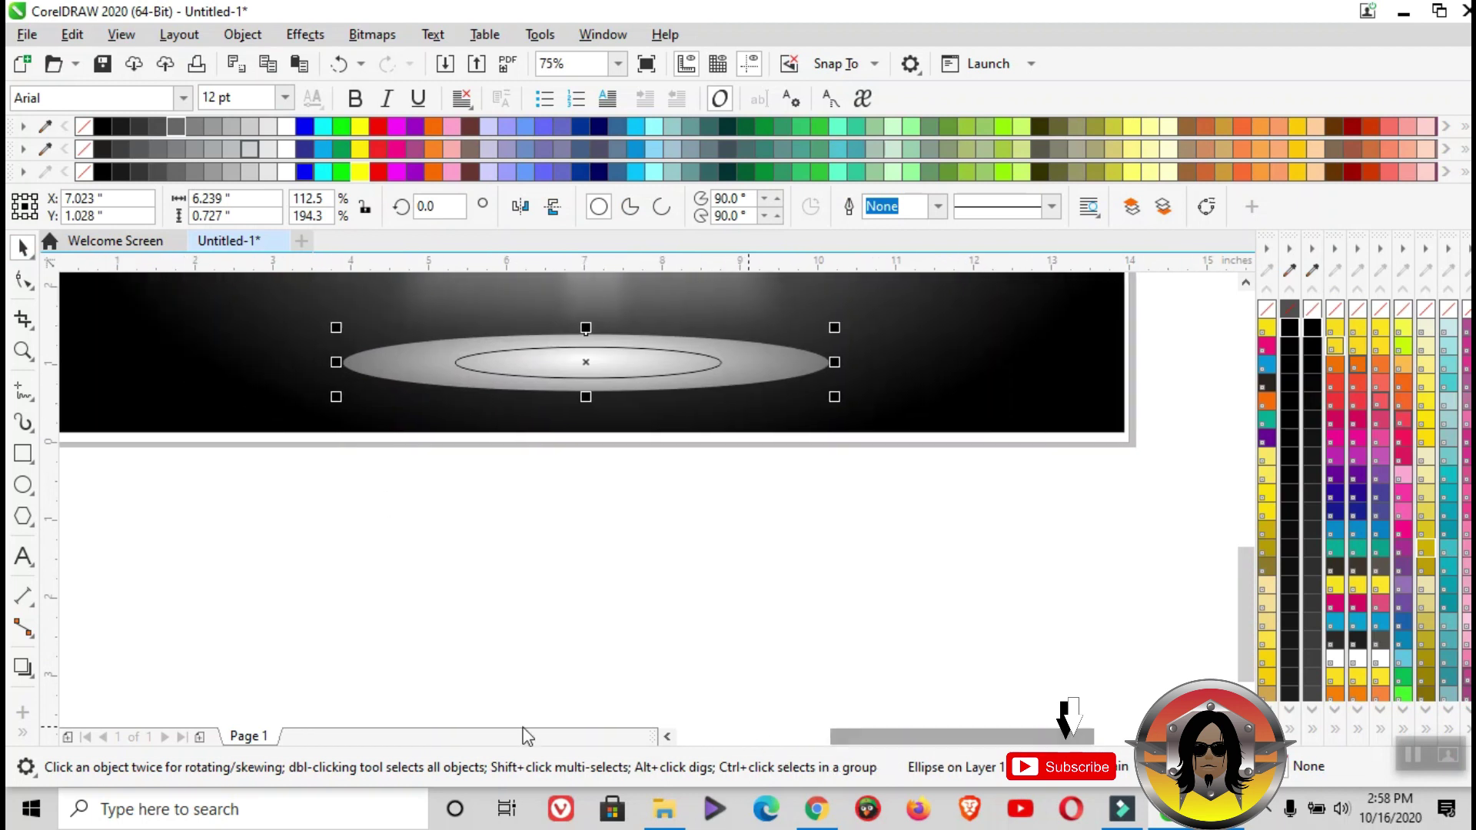
pyautogui.click(23, 737)
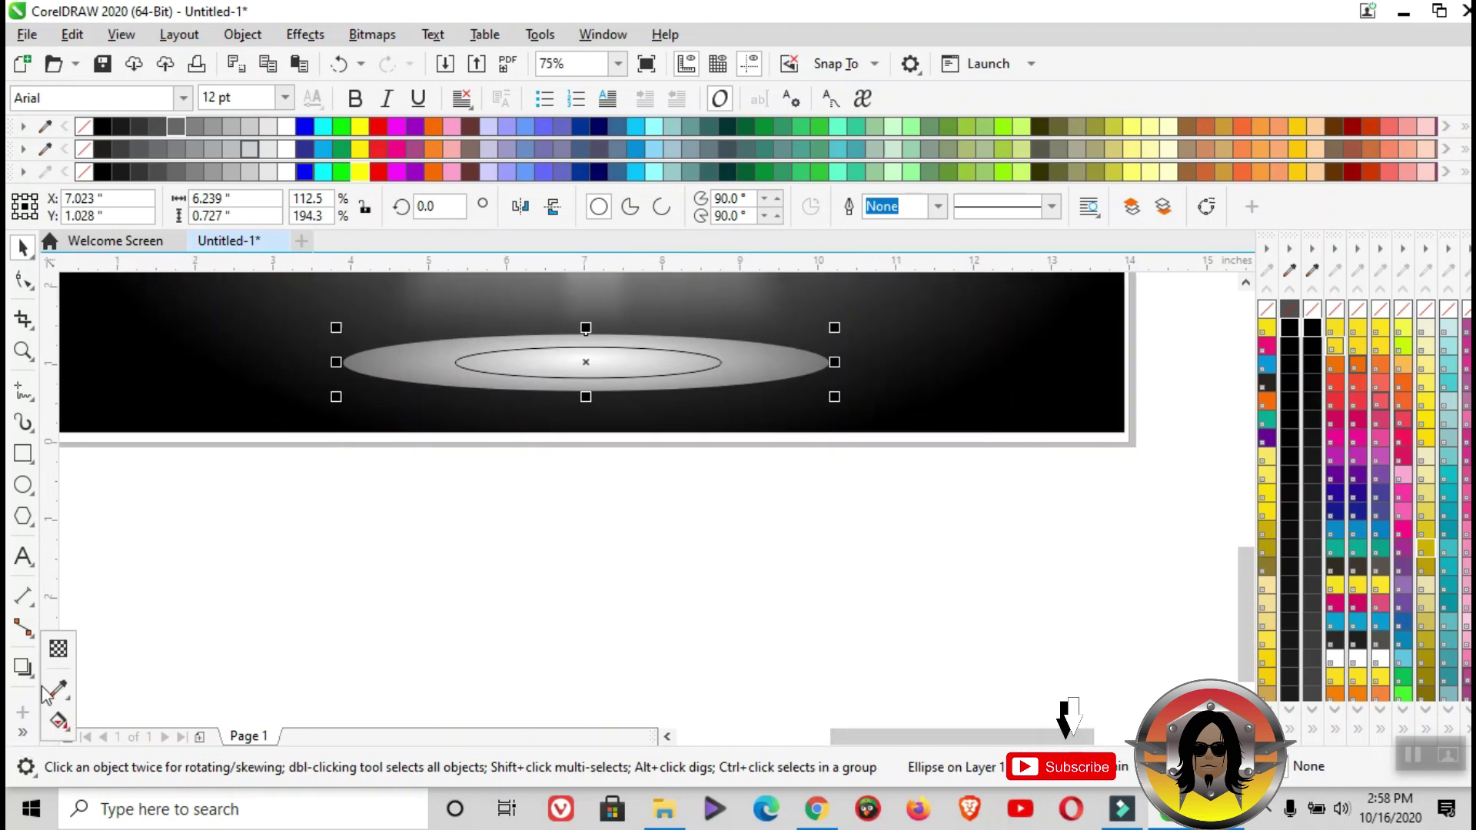
pyautogui.click(60, 650)
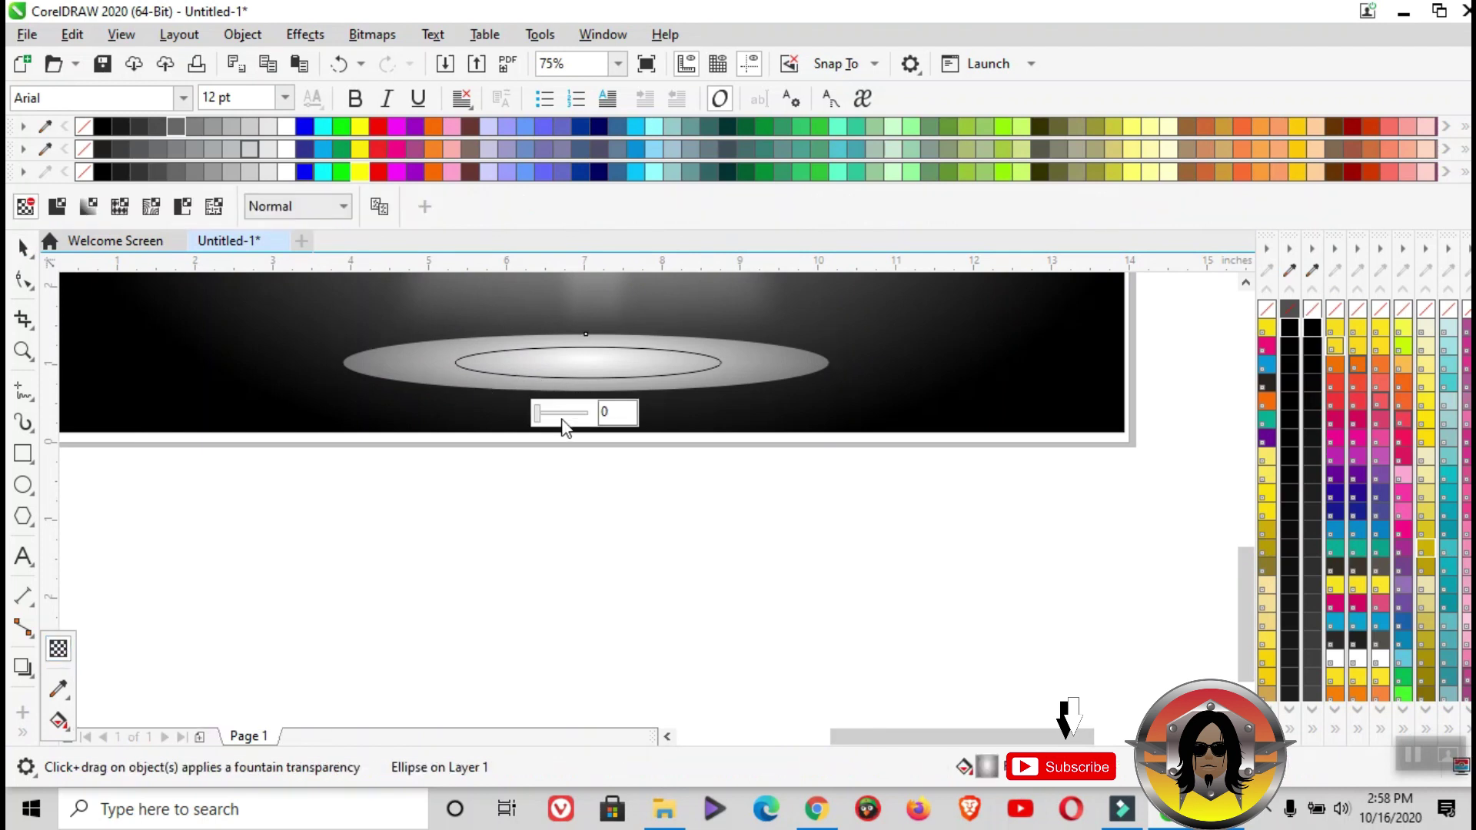
pyautogui.moveTo(555, 413); pyautogui.dragTo(576, 422)
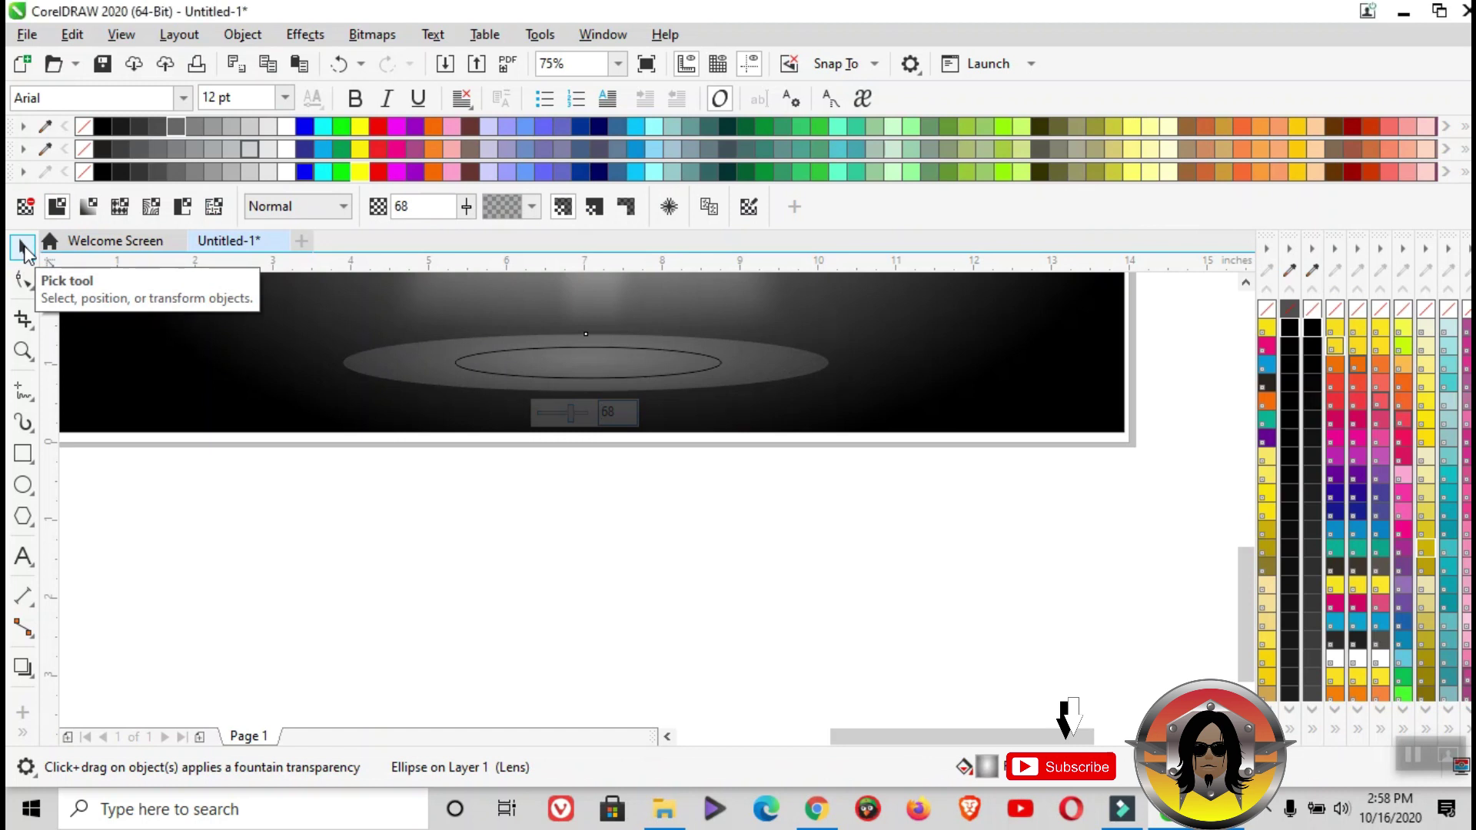
# Fill the inner ellipse with white and remove its outline
pyautogui.click(23, 247)
pyautogui.click(575, 364)
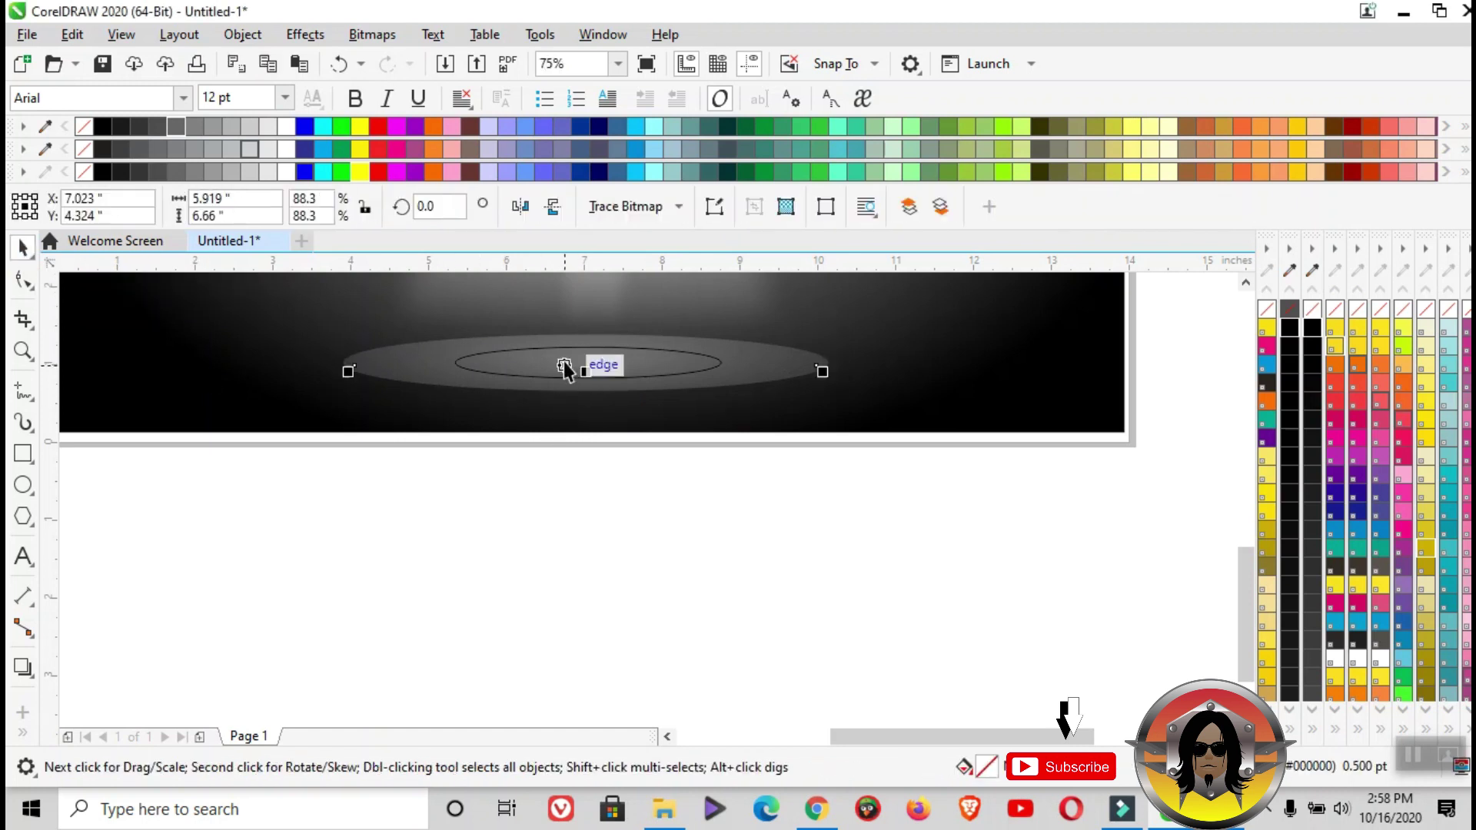
pyautogui.click(600, 351)
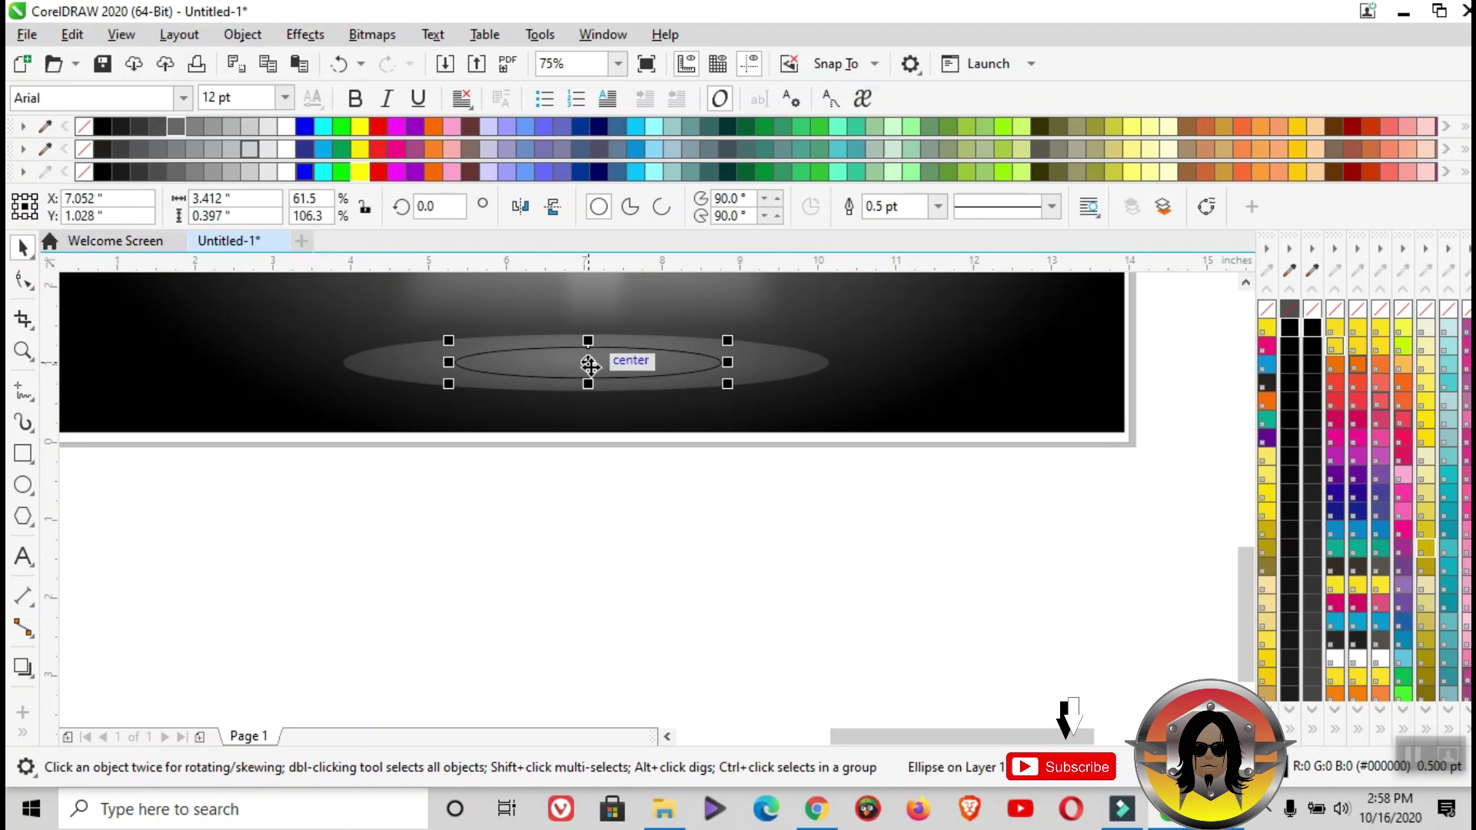
pyautogui.click(286, 127)
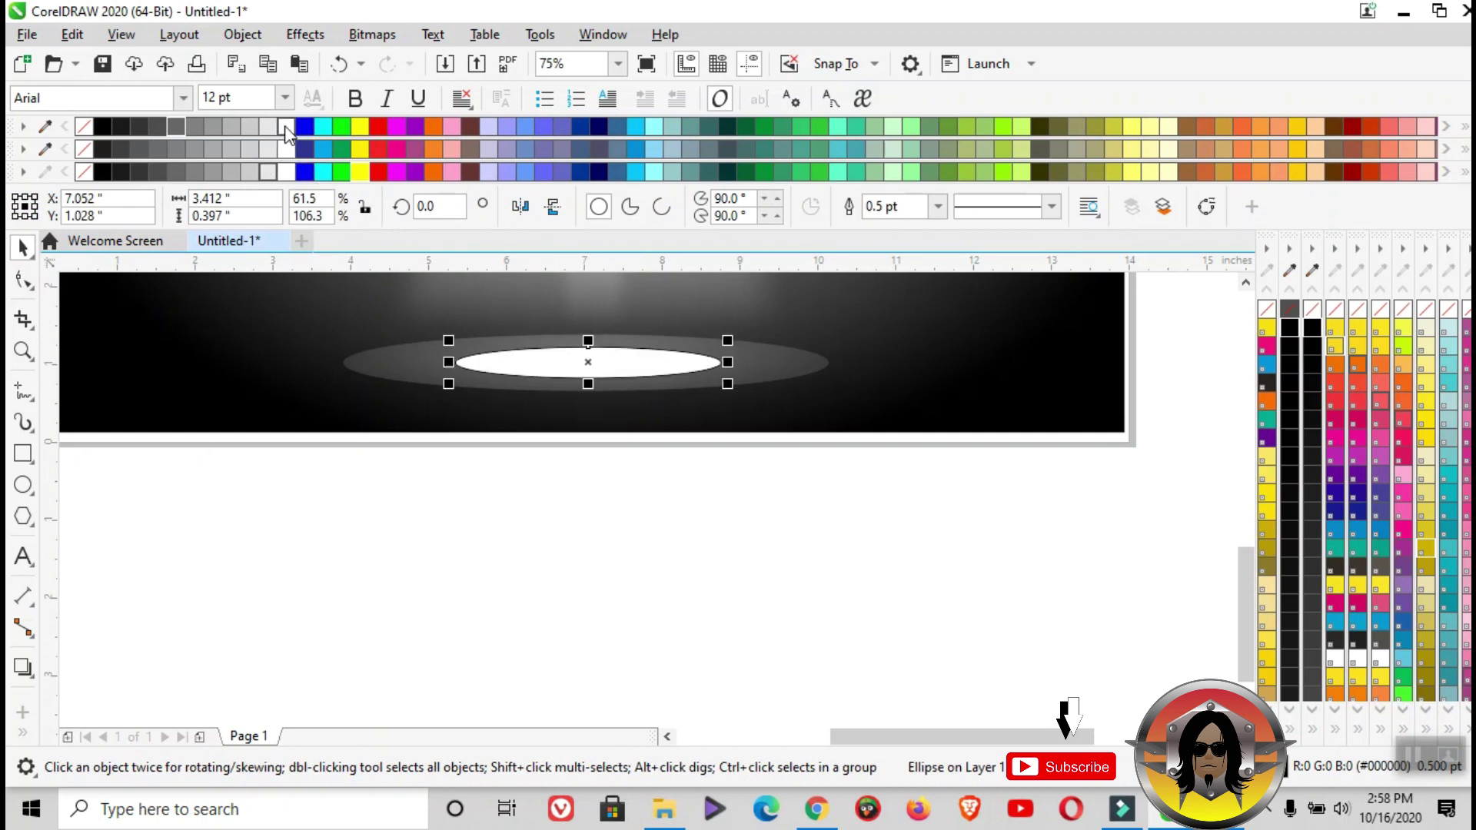
pyautogui.rightClick(1267, 310)
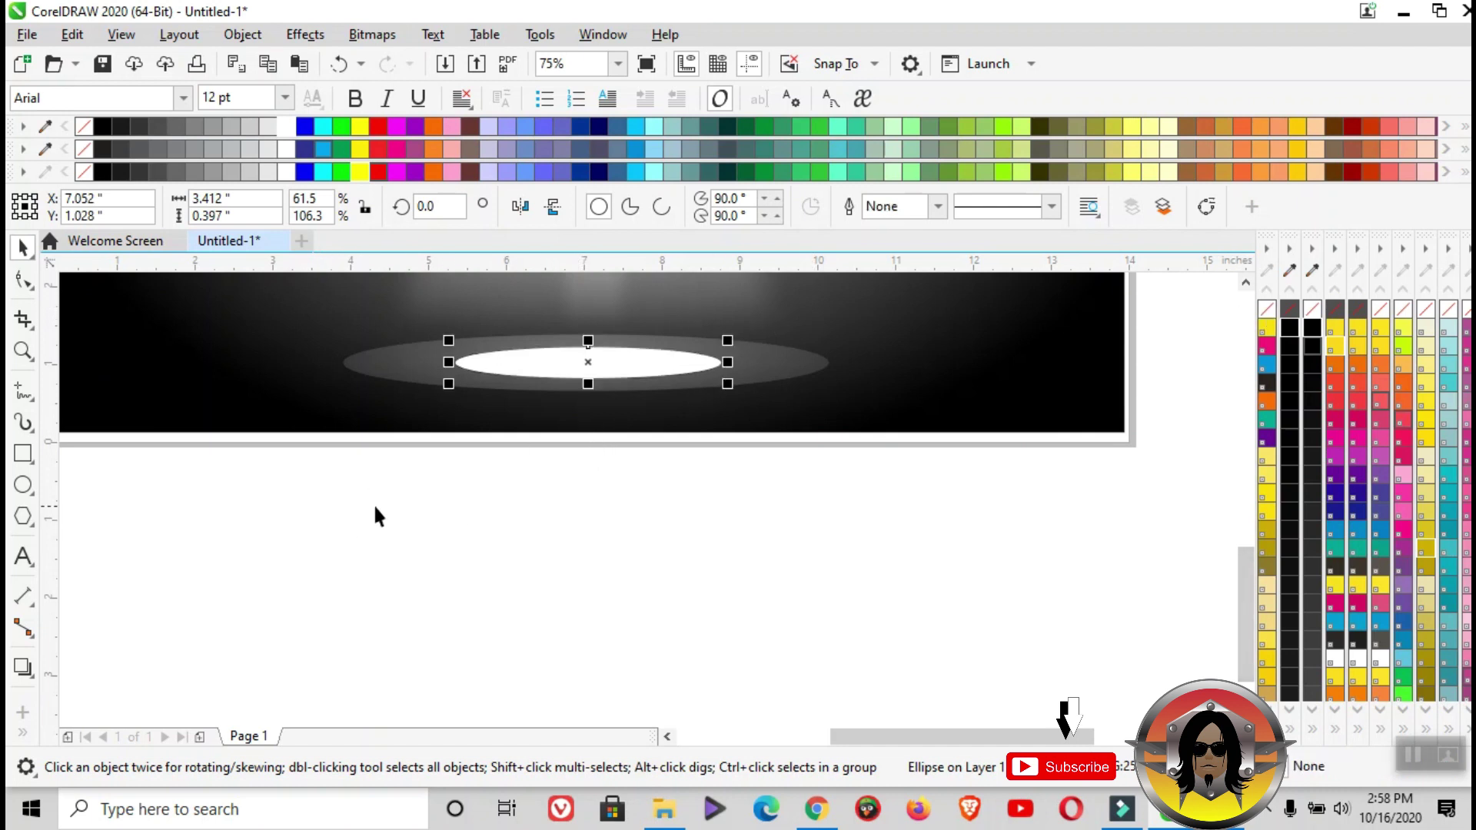
# Give the inner ellipse an elliptical fountain fill, white centre fading to light grey
pyautogui.click(25, 734)
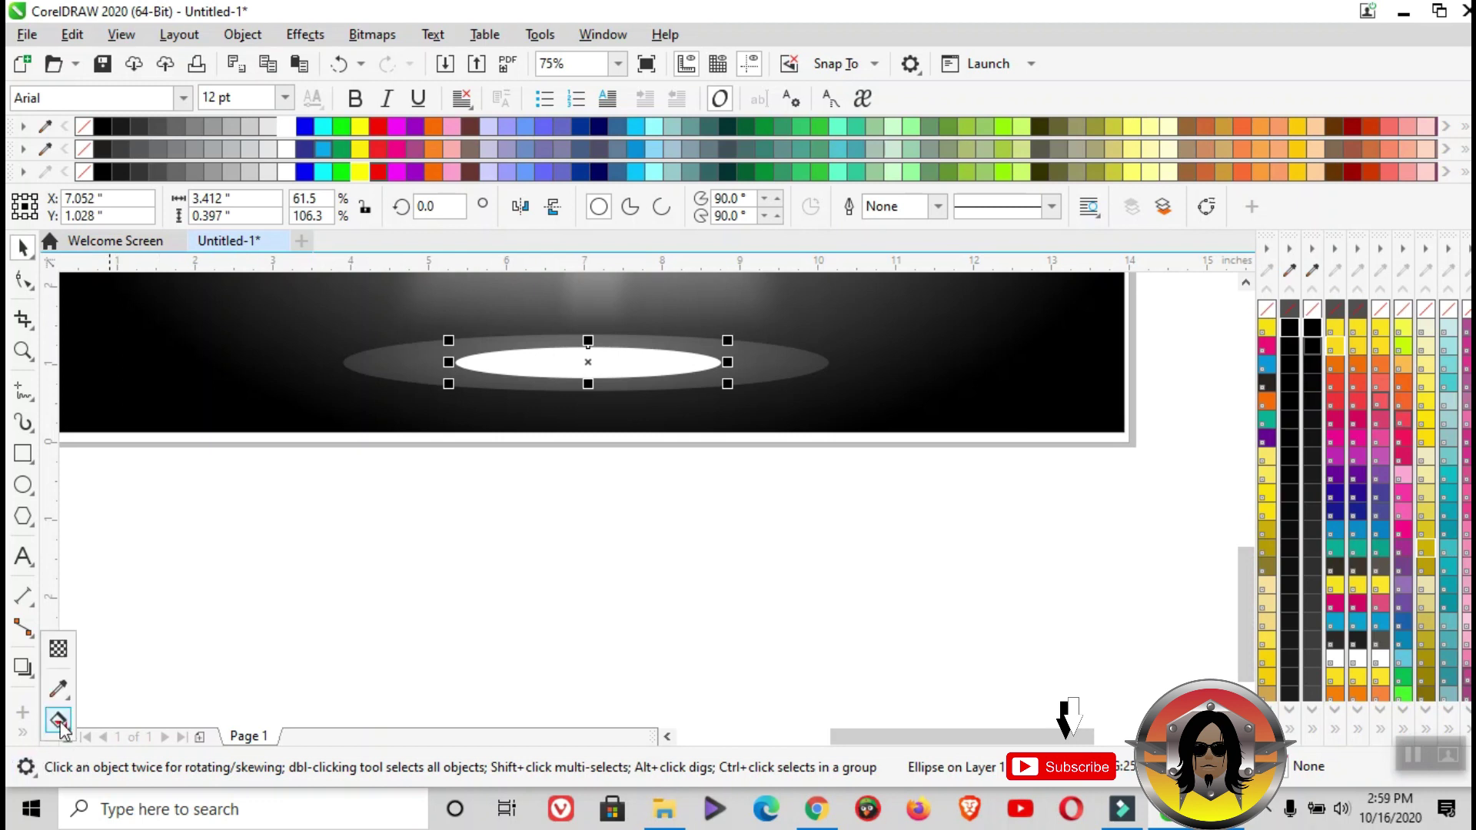
pyautogui.click(60, 722)
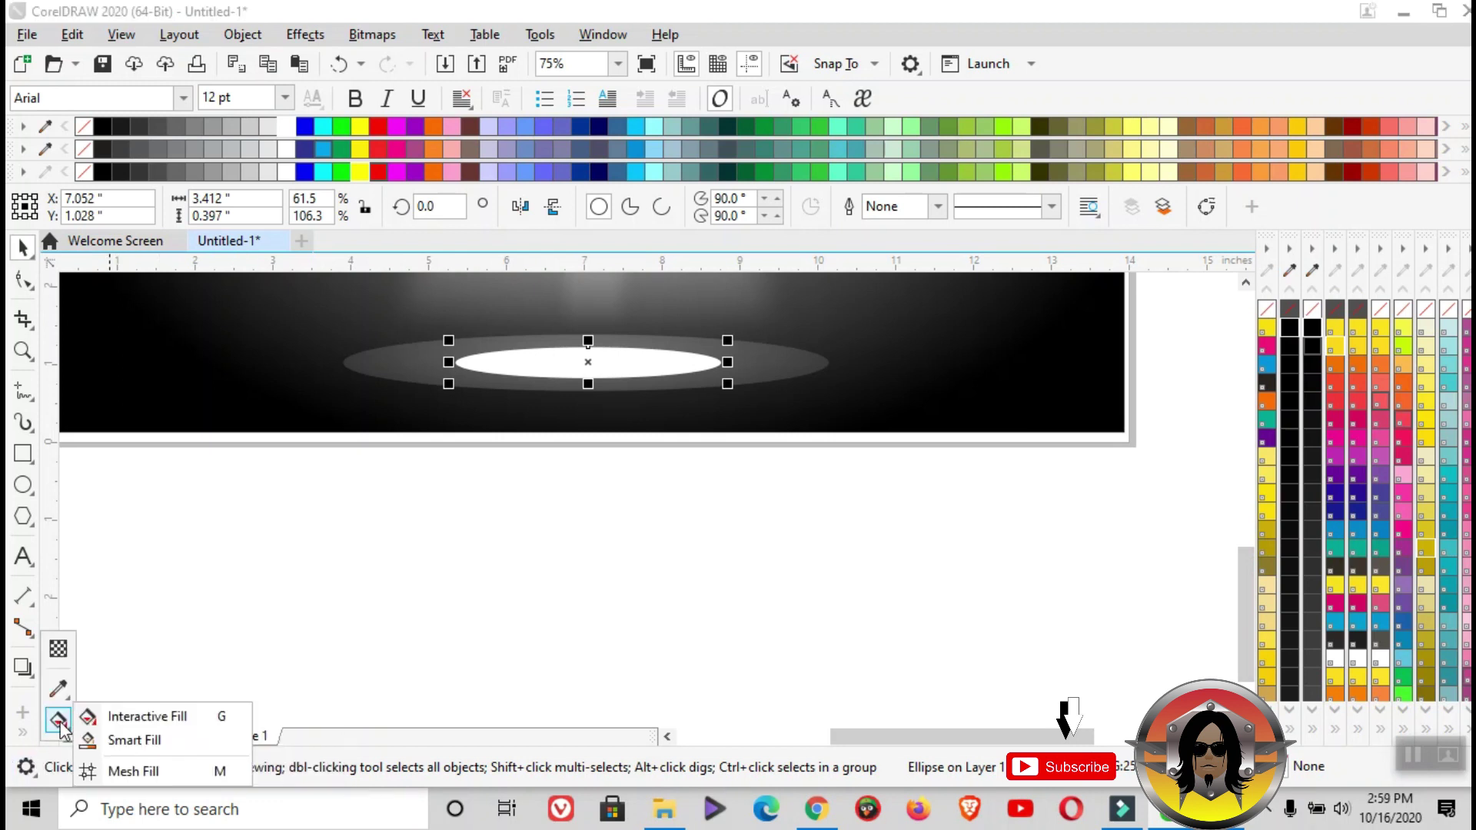
pyautogui.click(156, 721)
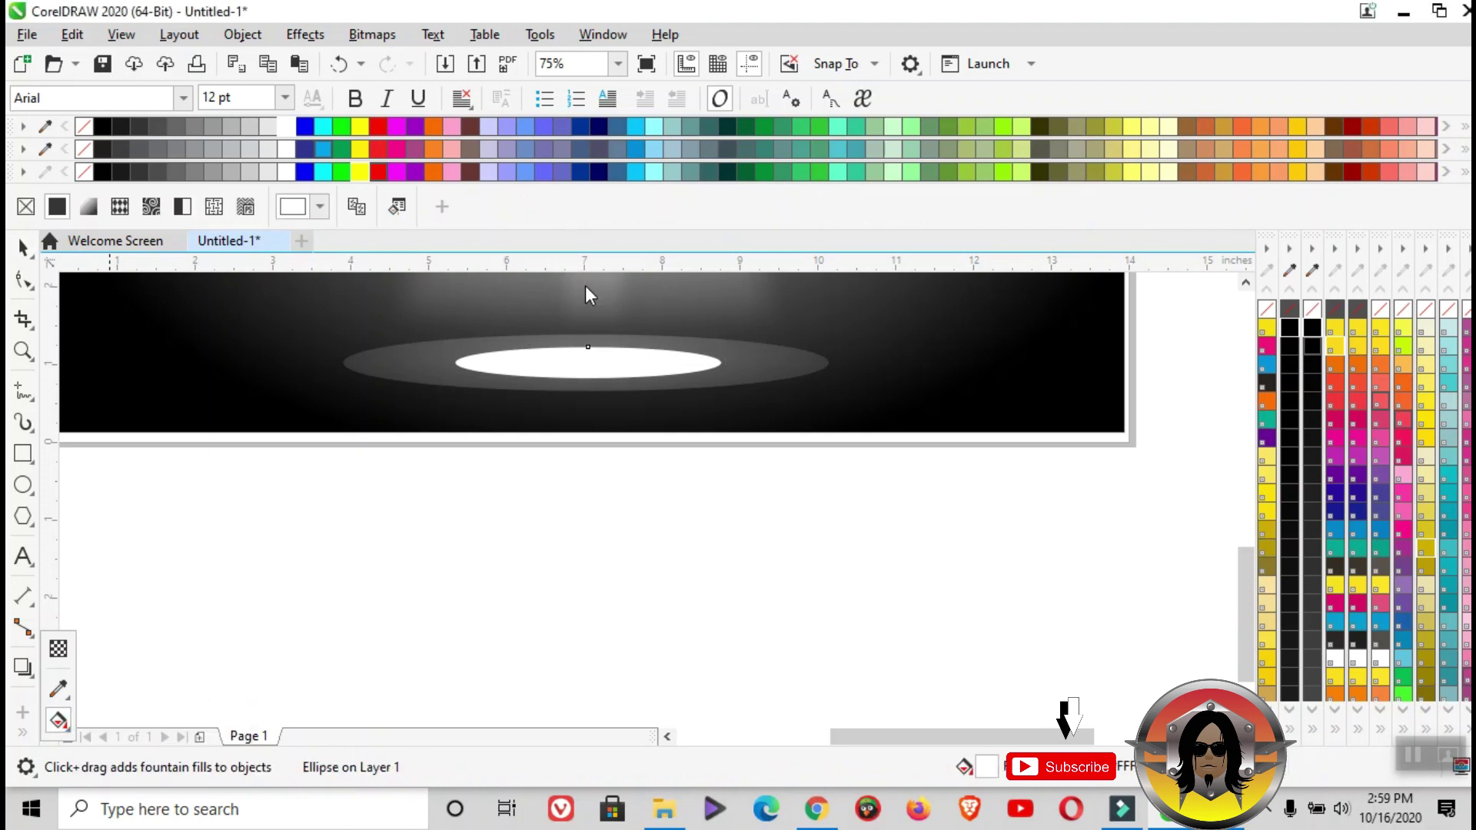
pyautogui.moveTo(582, 369); pyautogui.dragTo(582, 318)
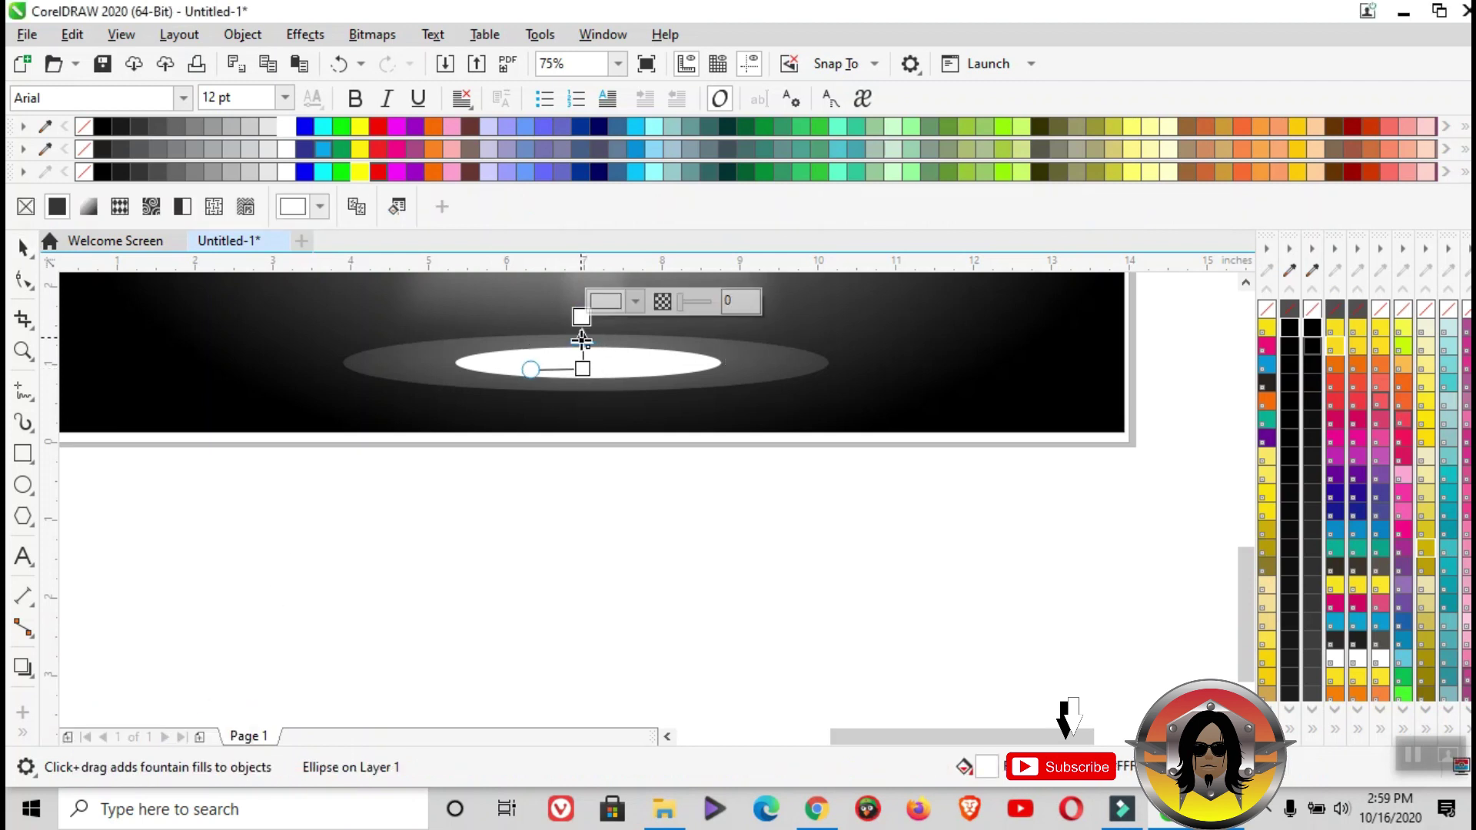
pyautogui.scroll(2, 580, 323)
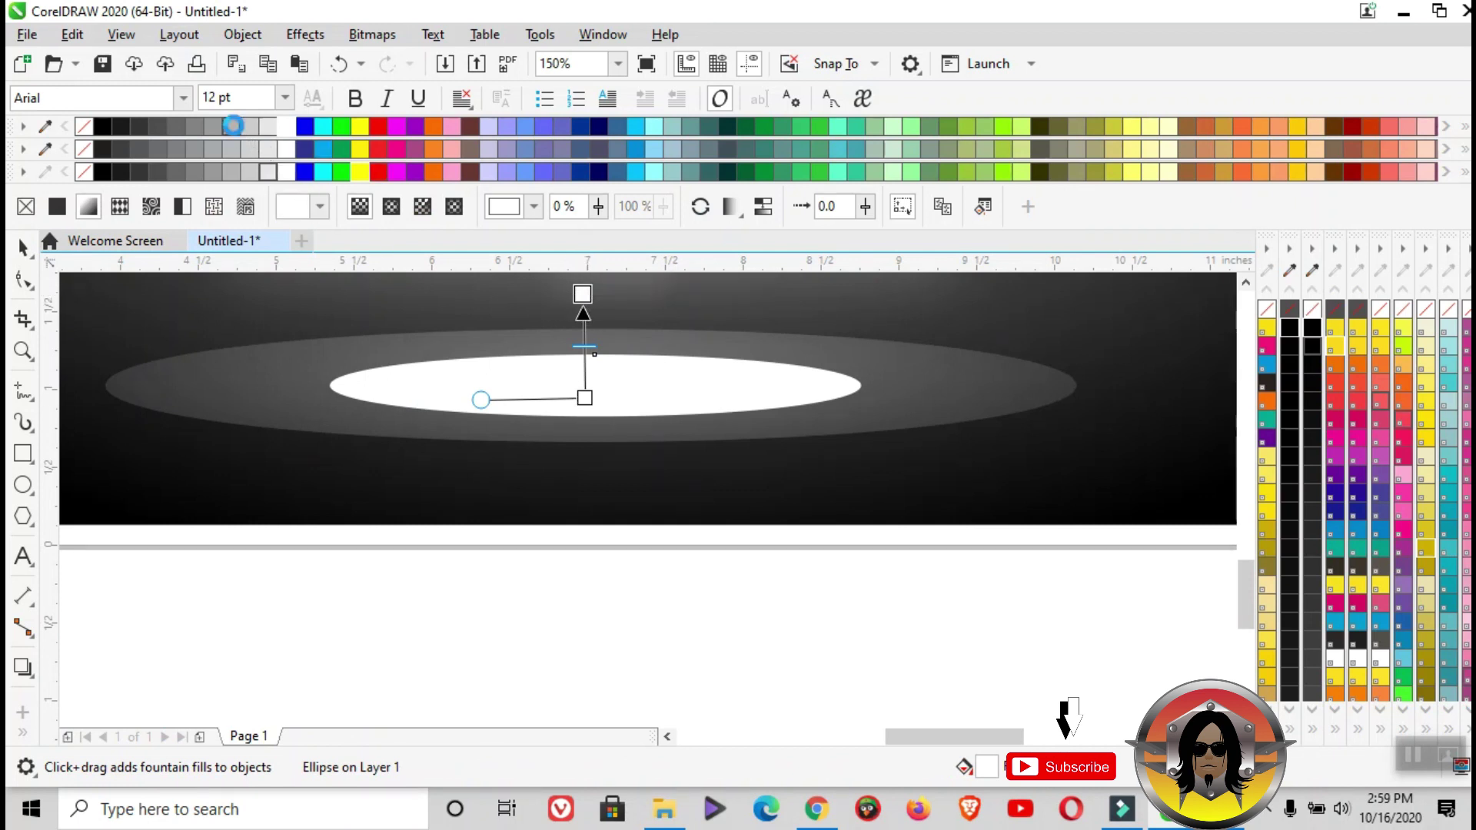
pyautogui.moveTo(234, 127); pyautogui.dragTo(583, 294)
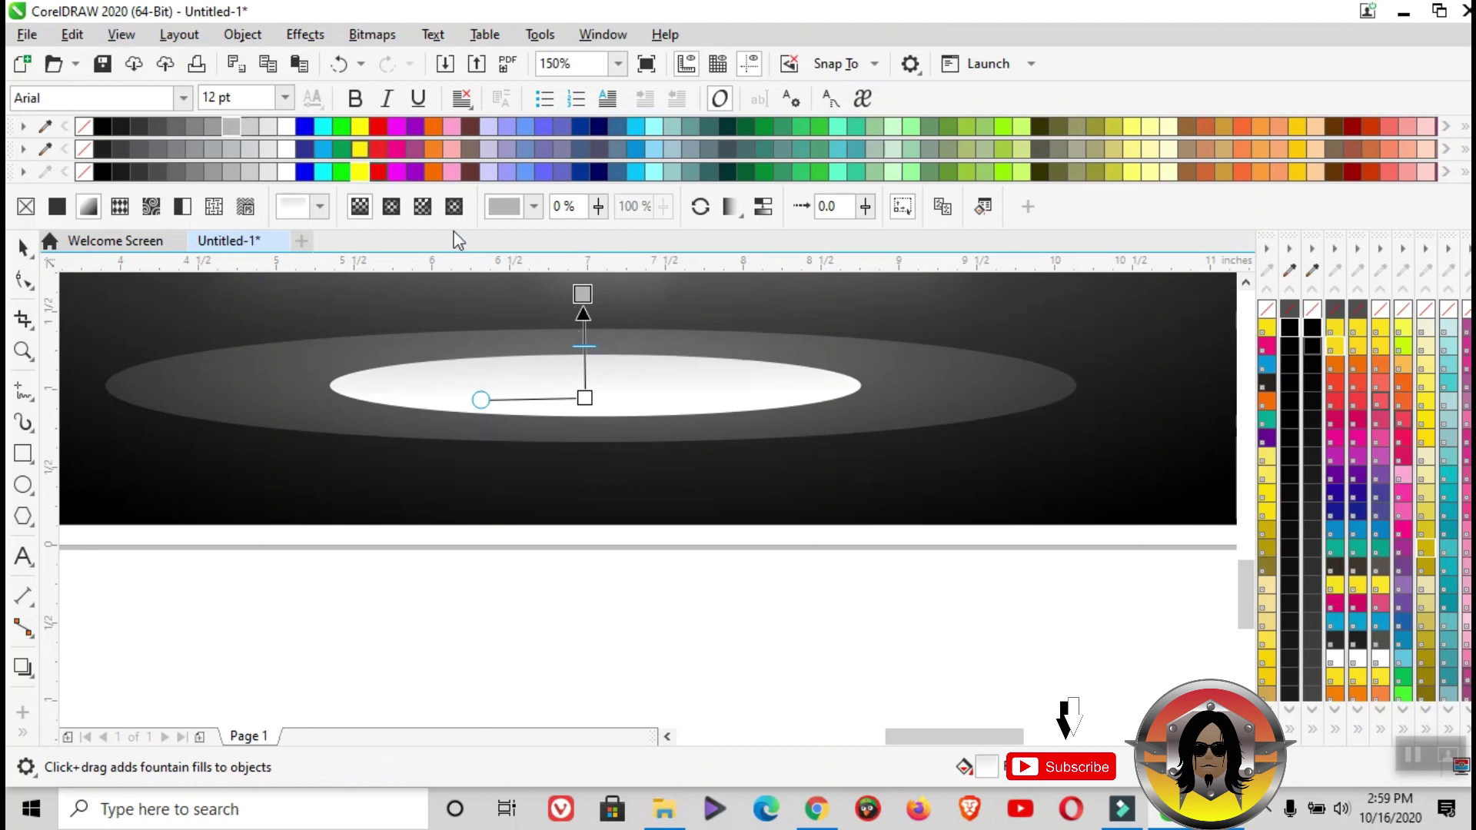
pyautogui.click(391, 208)
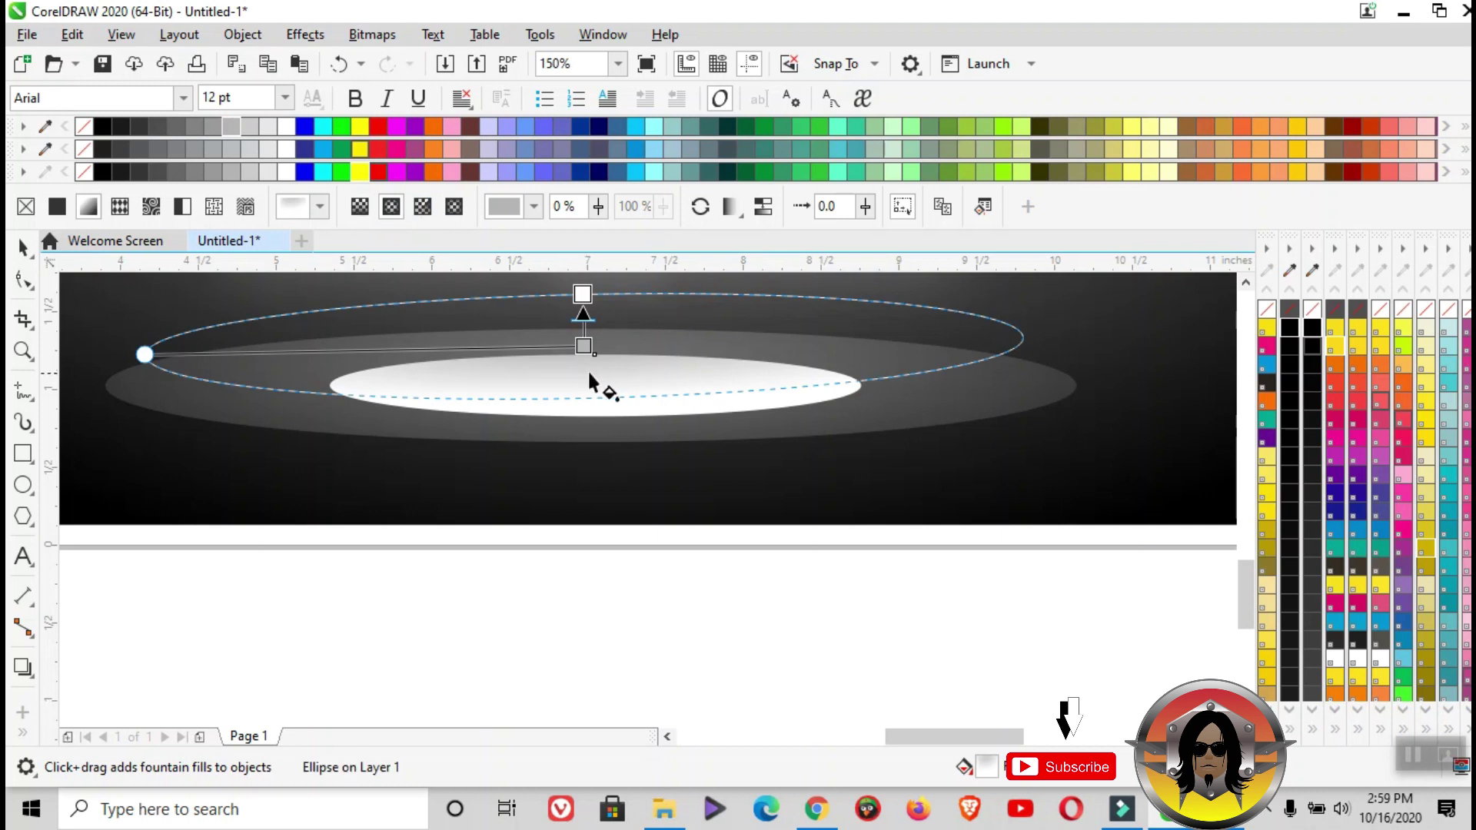
pyautogui.moveTo(585, 347); pyautogui.dragTo(585, 370)
pyautogui.moveTo(583, 295)
pyautogui.mouseDown()
pyautogui.moveTo(583, 352)
pyautogui.moveTo(583, 297)
pyautogui.moveTo(584, 309)
pyautogui.mouseUp()
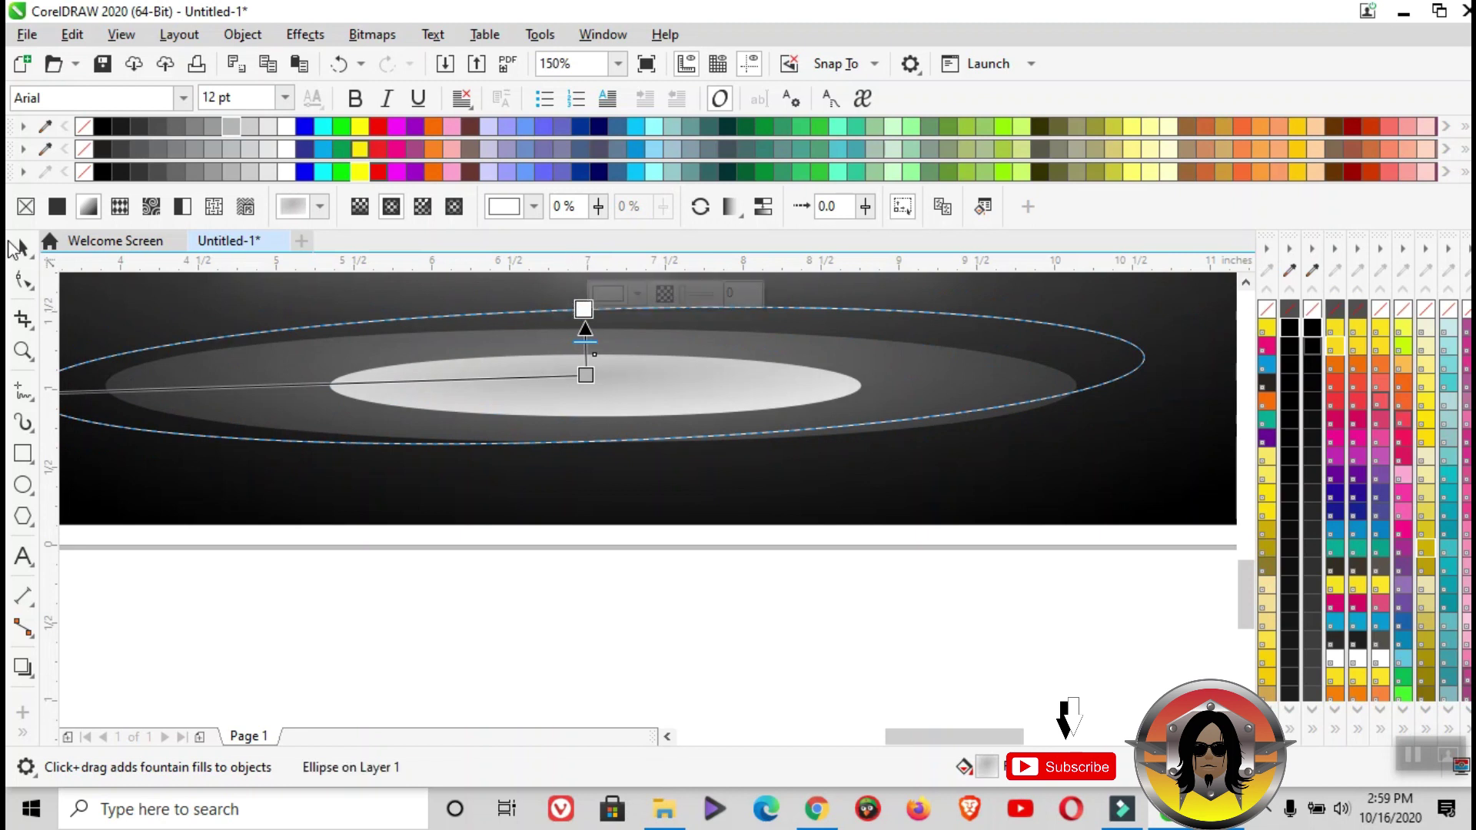
pyautogui.press('space')
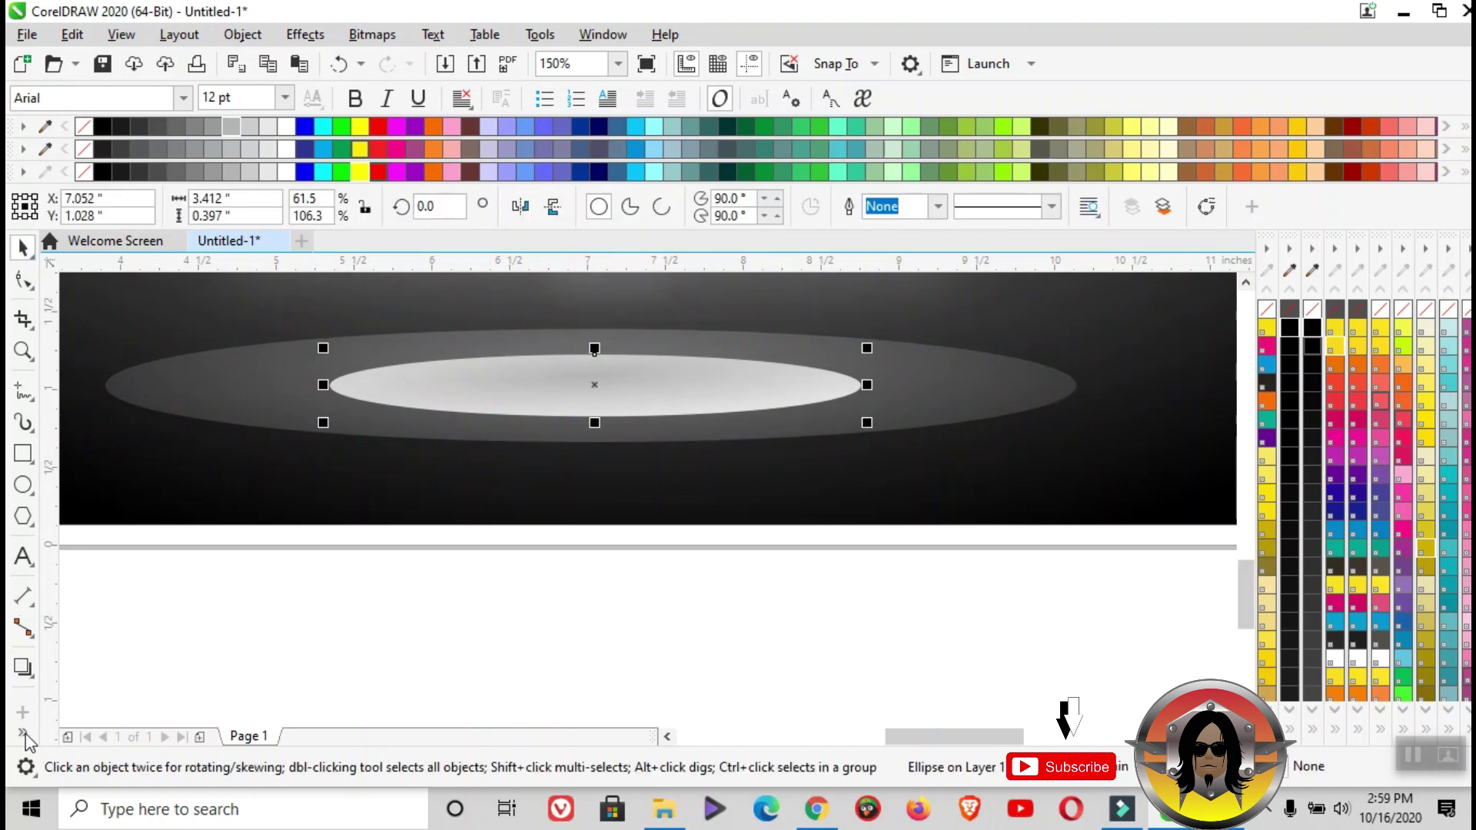
# Apply transparency to the inner floor ellipse so it blends into the grey glow
pyautogui.click(23, 733)
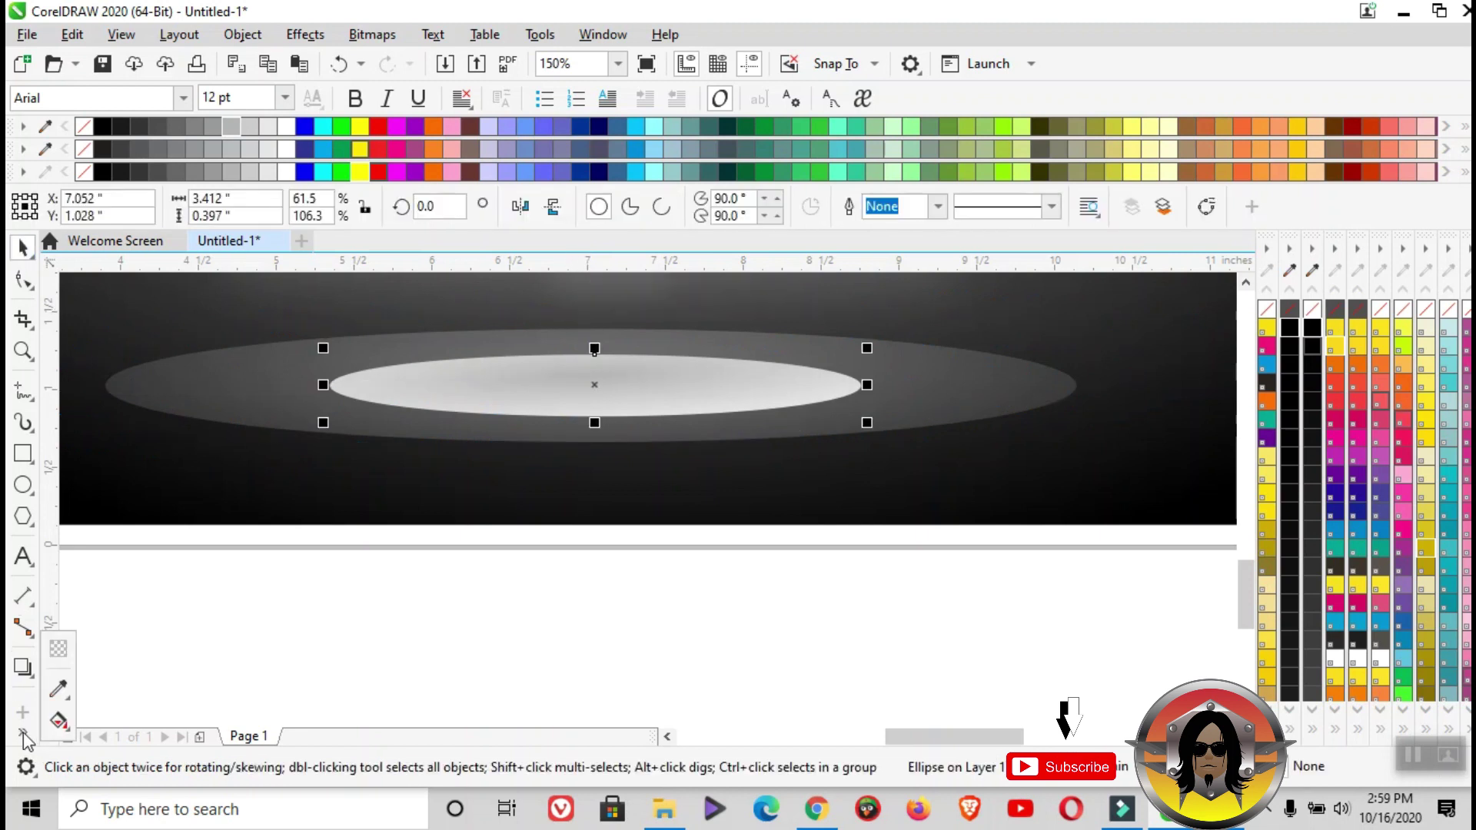
pyautogui.click(58, 650)
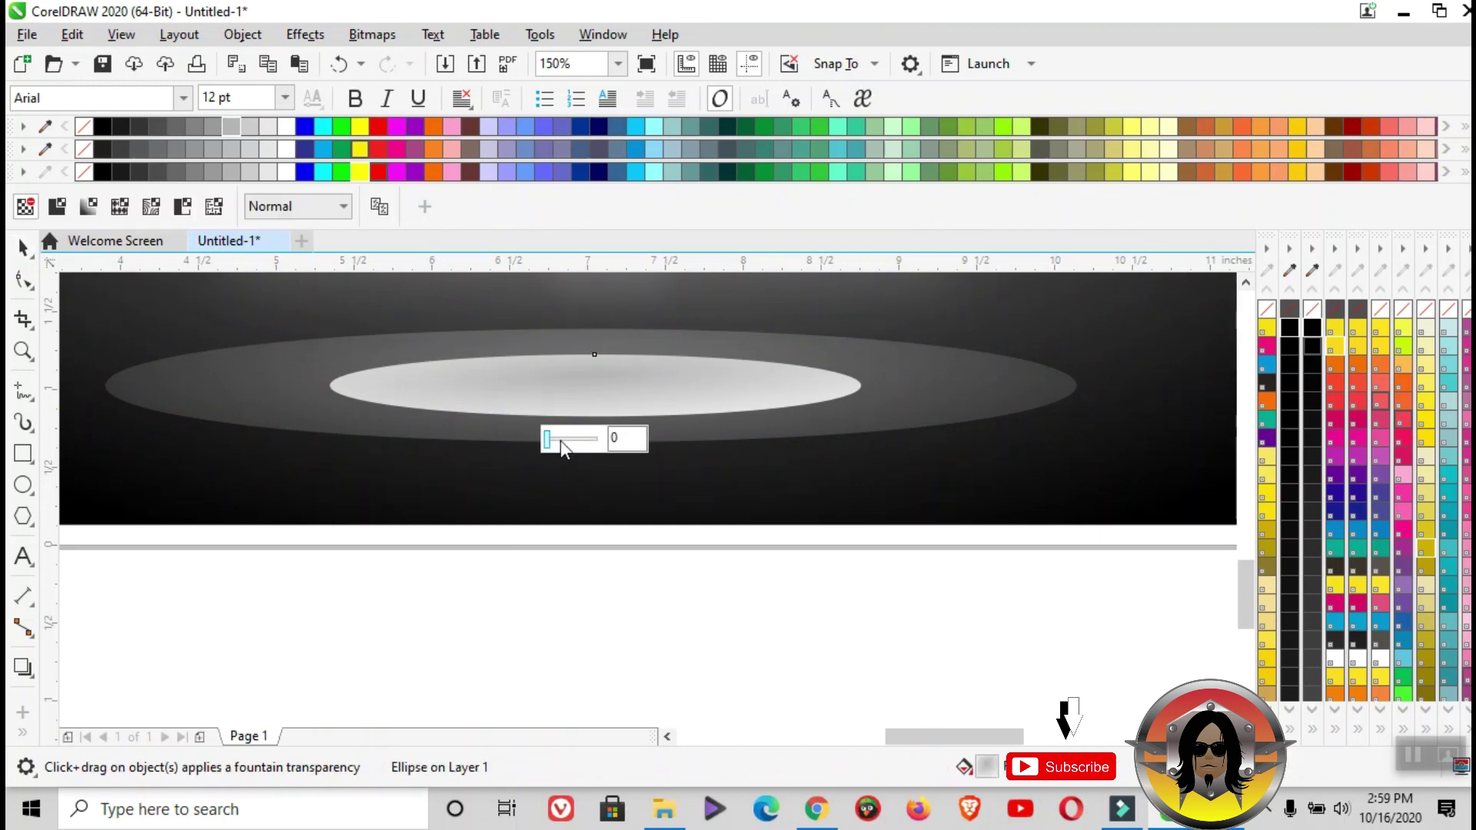
pyautogui.moveTo(561, 441); pyautogui.dragTo(589, 443)
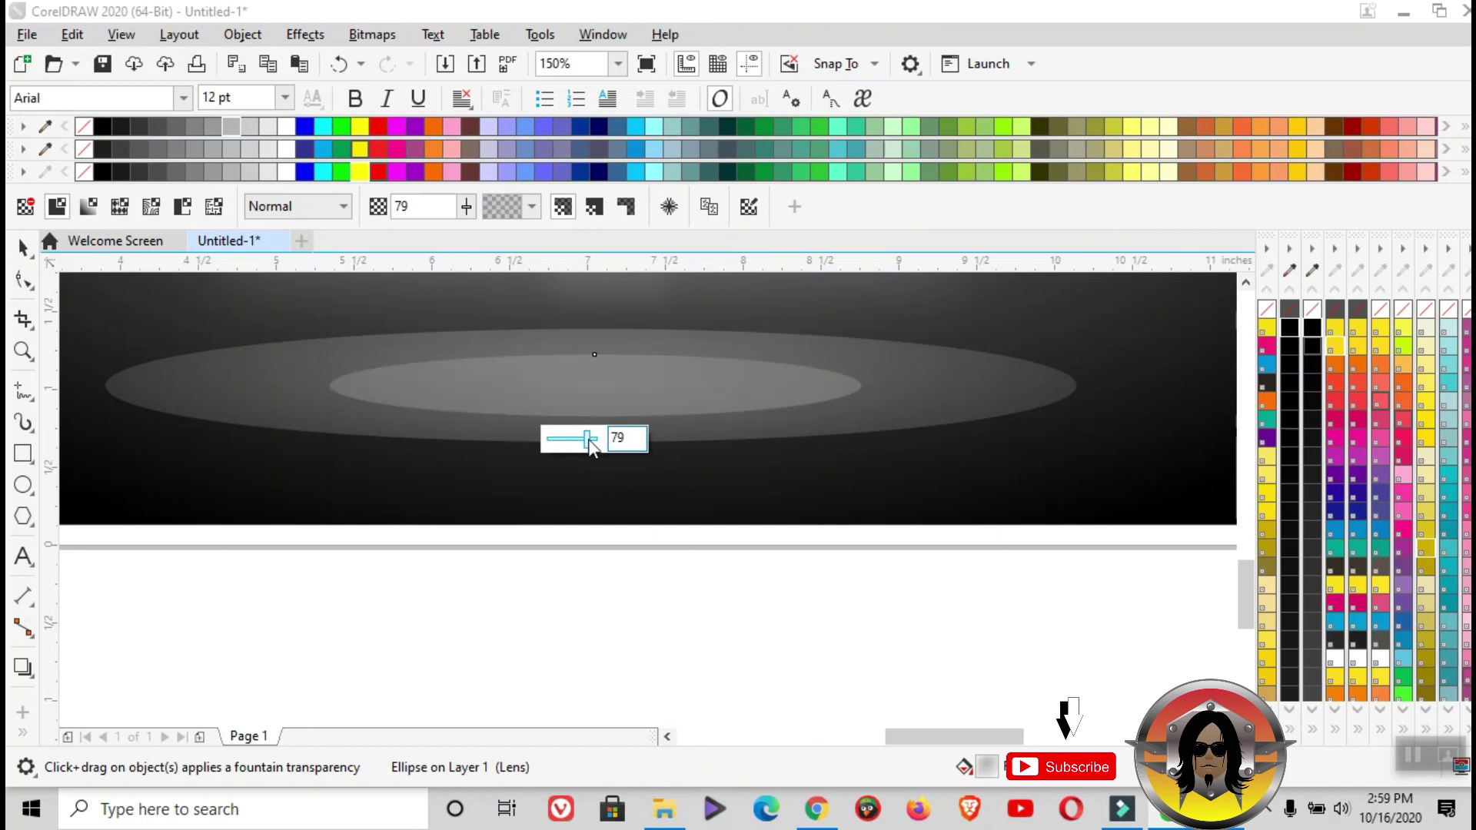
pyautogui.click(23, 246)
pyautogui.scroll(-1, 718, 452)
pyautogui.scroll(-1, 685, 492)
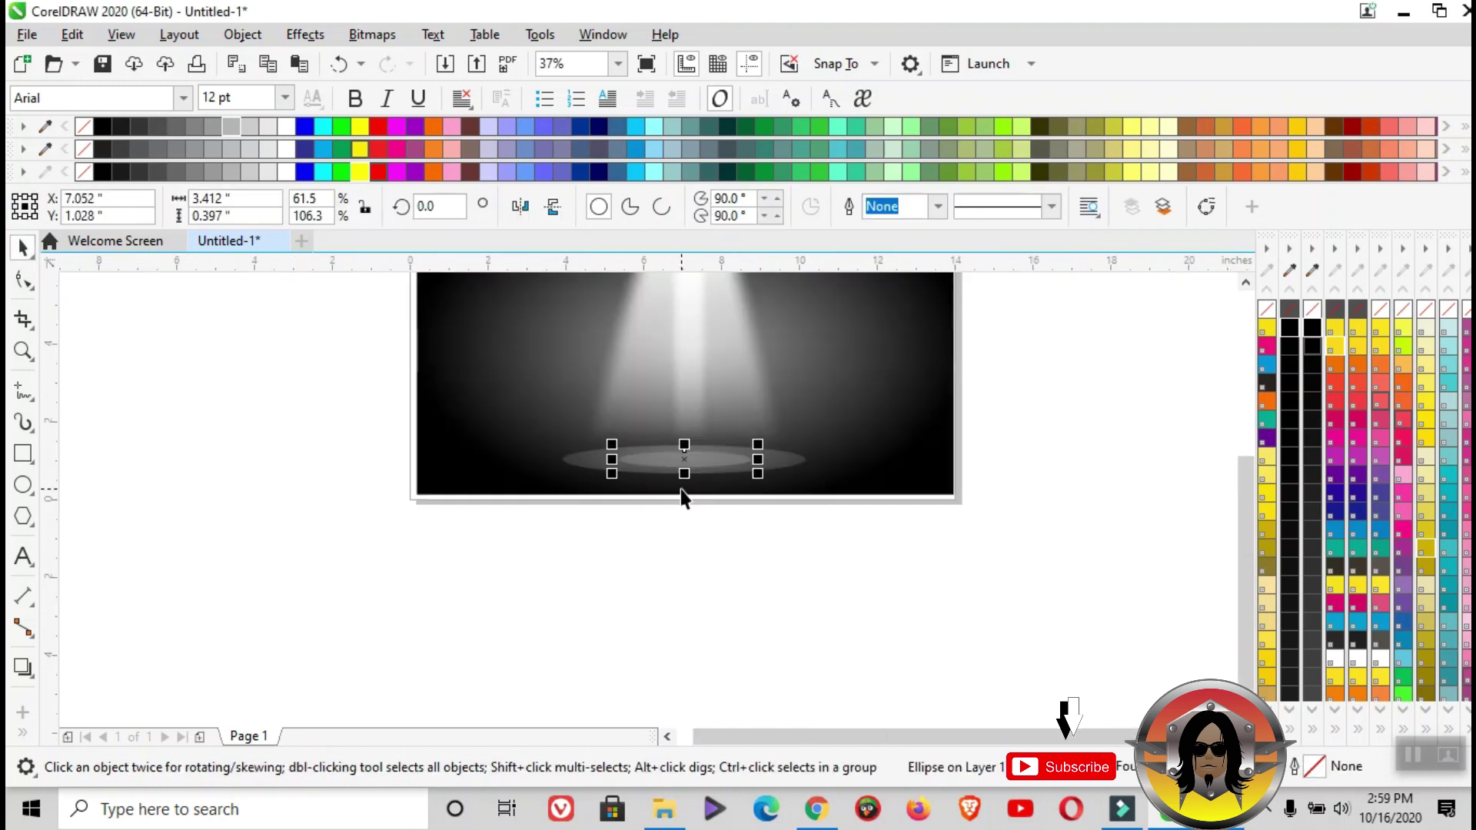
pyautogui.moveTo(1244, 483); pyautogui.dragTo(1244, 444)
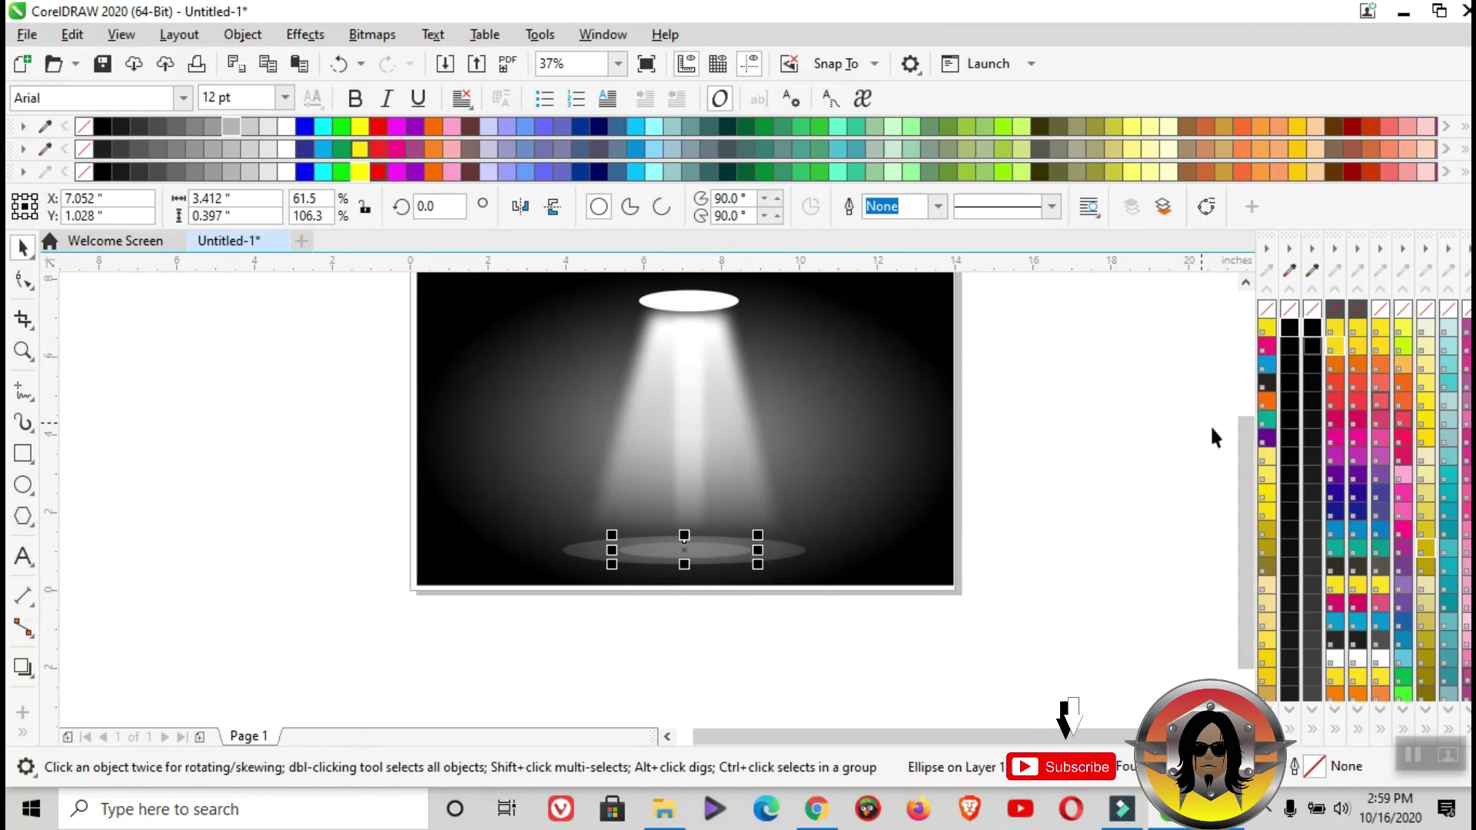
pyautogui.moveTo(1245, 464); pyautogui.dragTo(1244, 427)
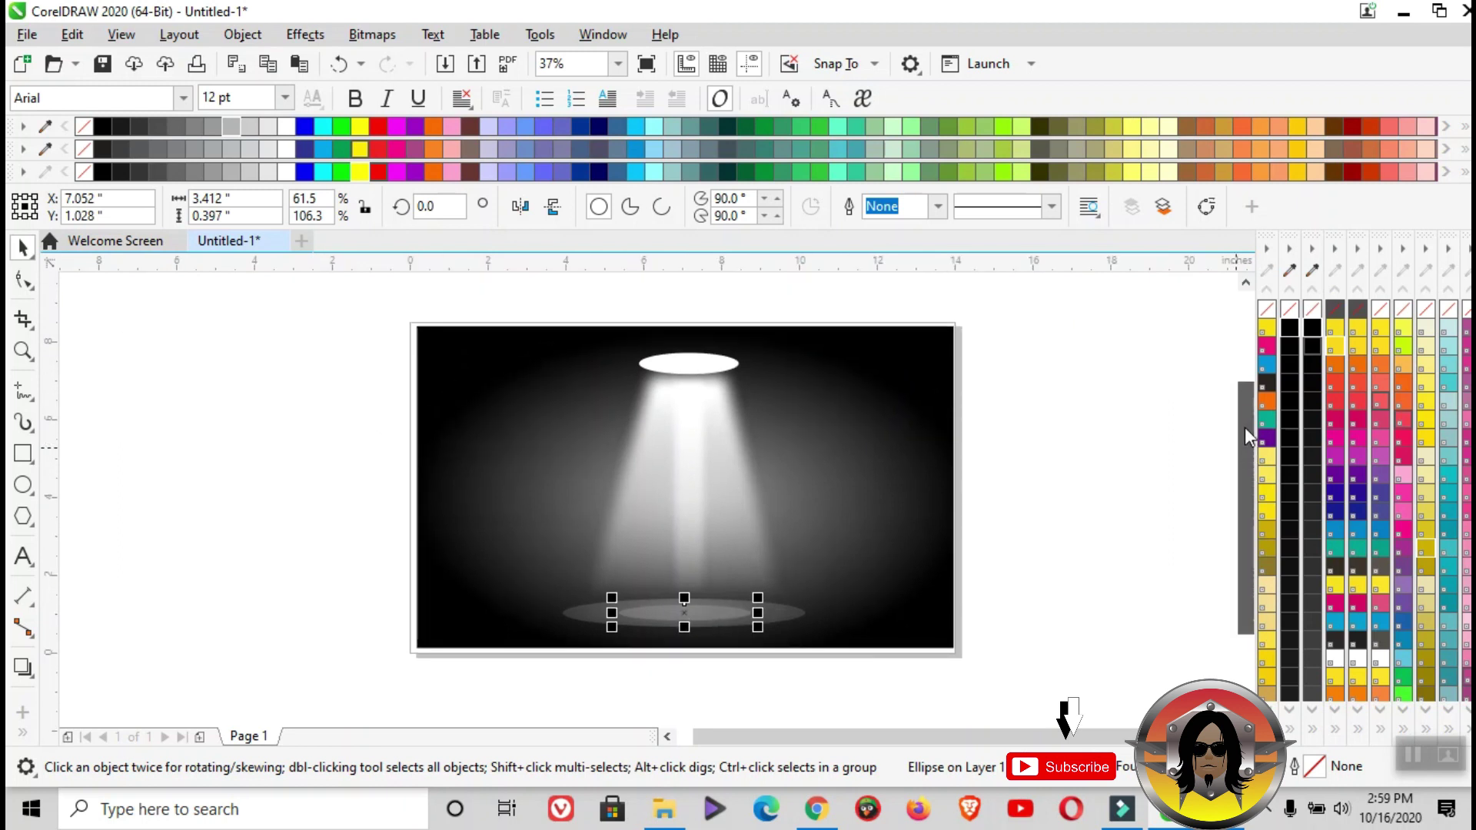
pyautogui.click(21, 350)
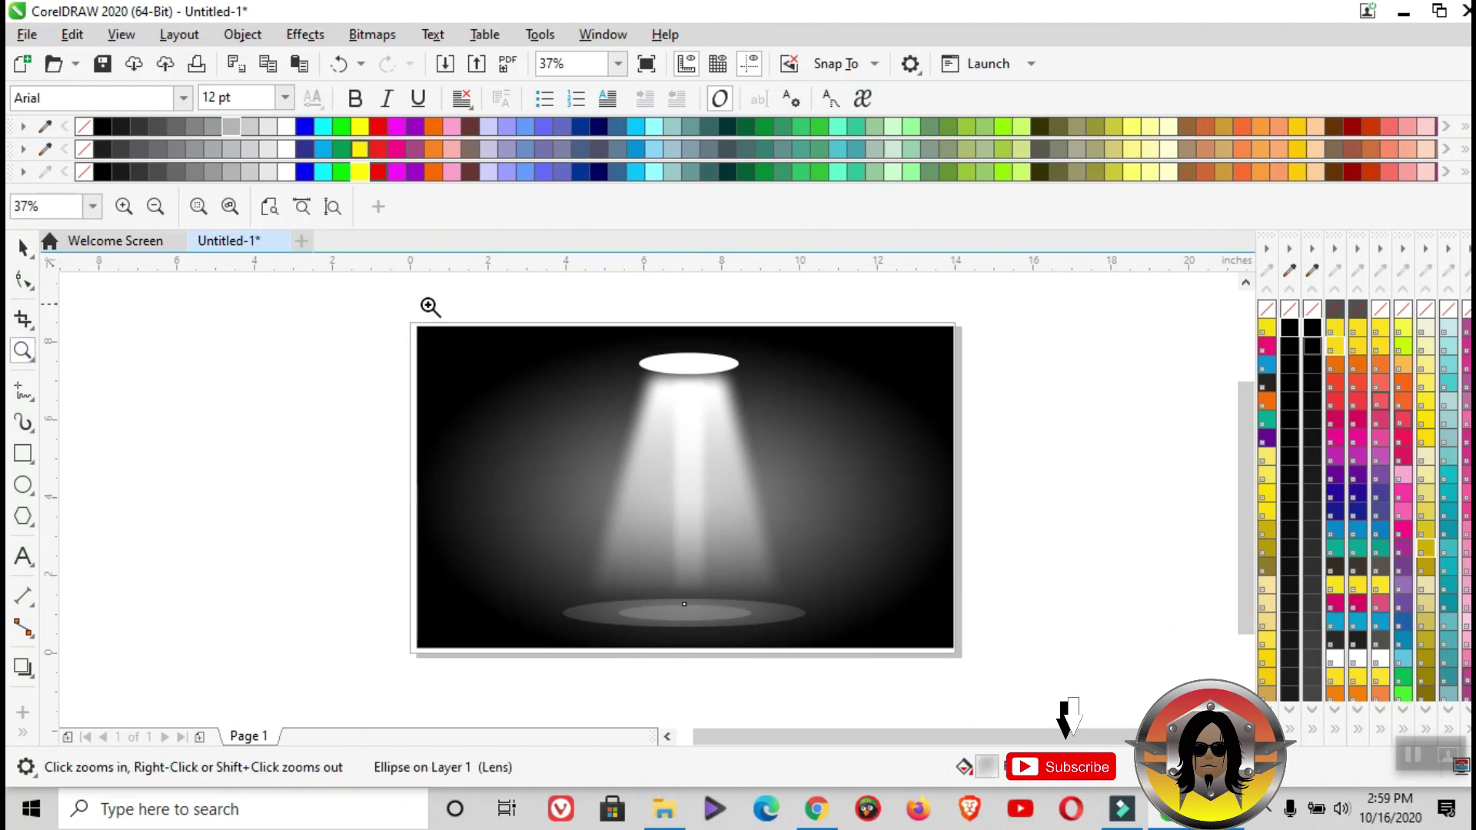
pyautogui.moveTo(372, 314); pyautogui.dragTo(981, 701)
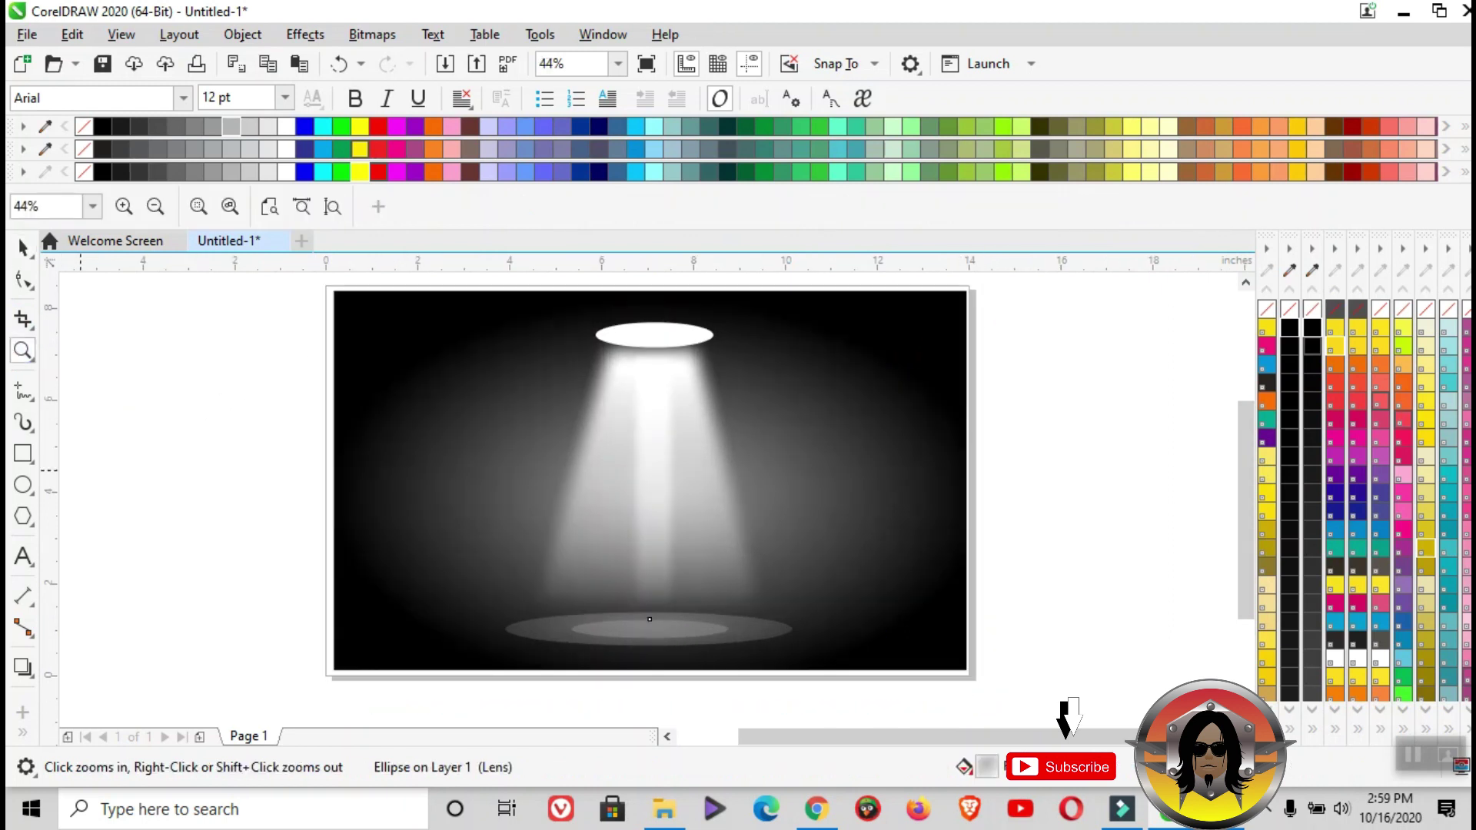
pyautogui.click(23, 246)
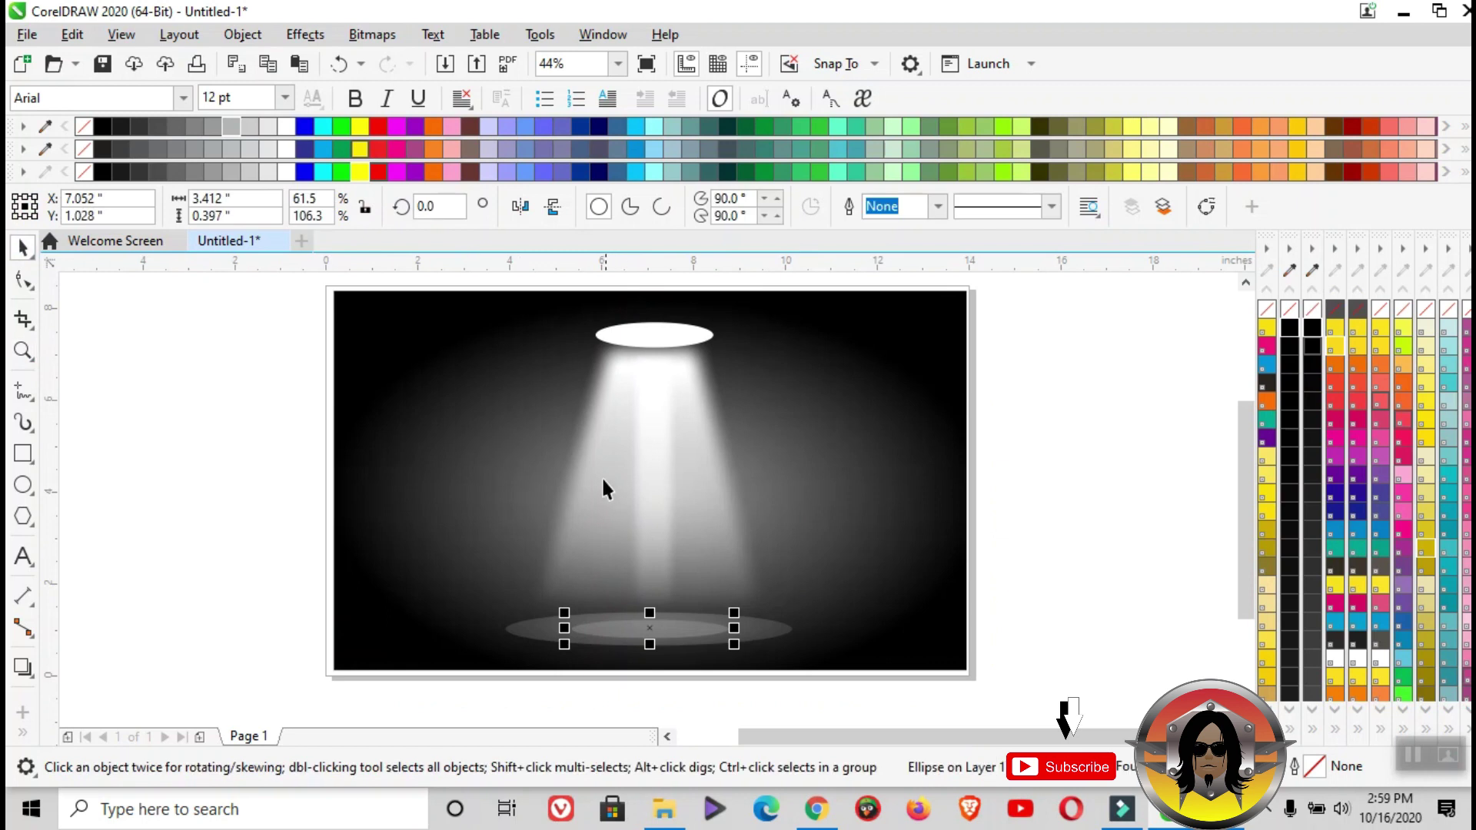
# Type SUBSCRIBE and move it into the centre of the spotlight
pyautogui.click(24, 555)
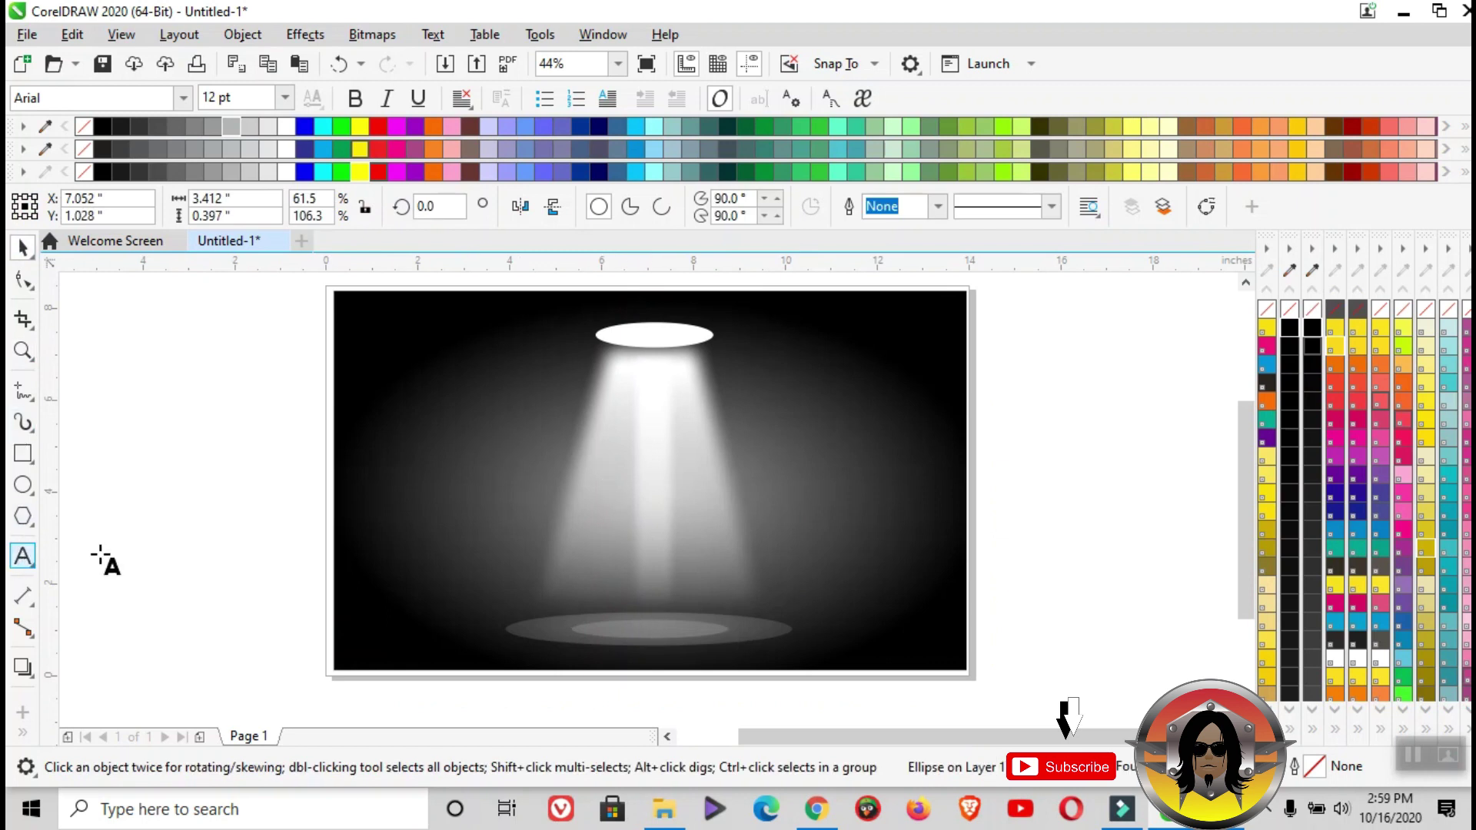
pyautogui.click(1014, 423)
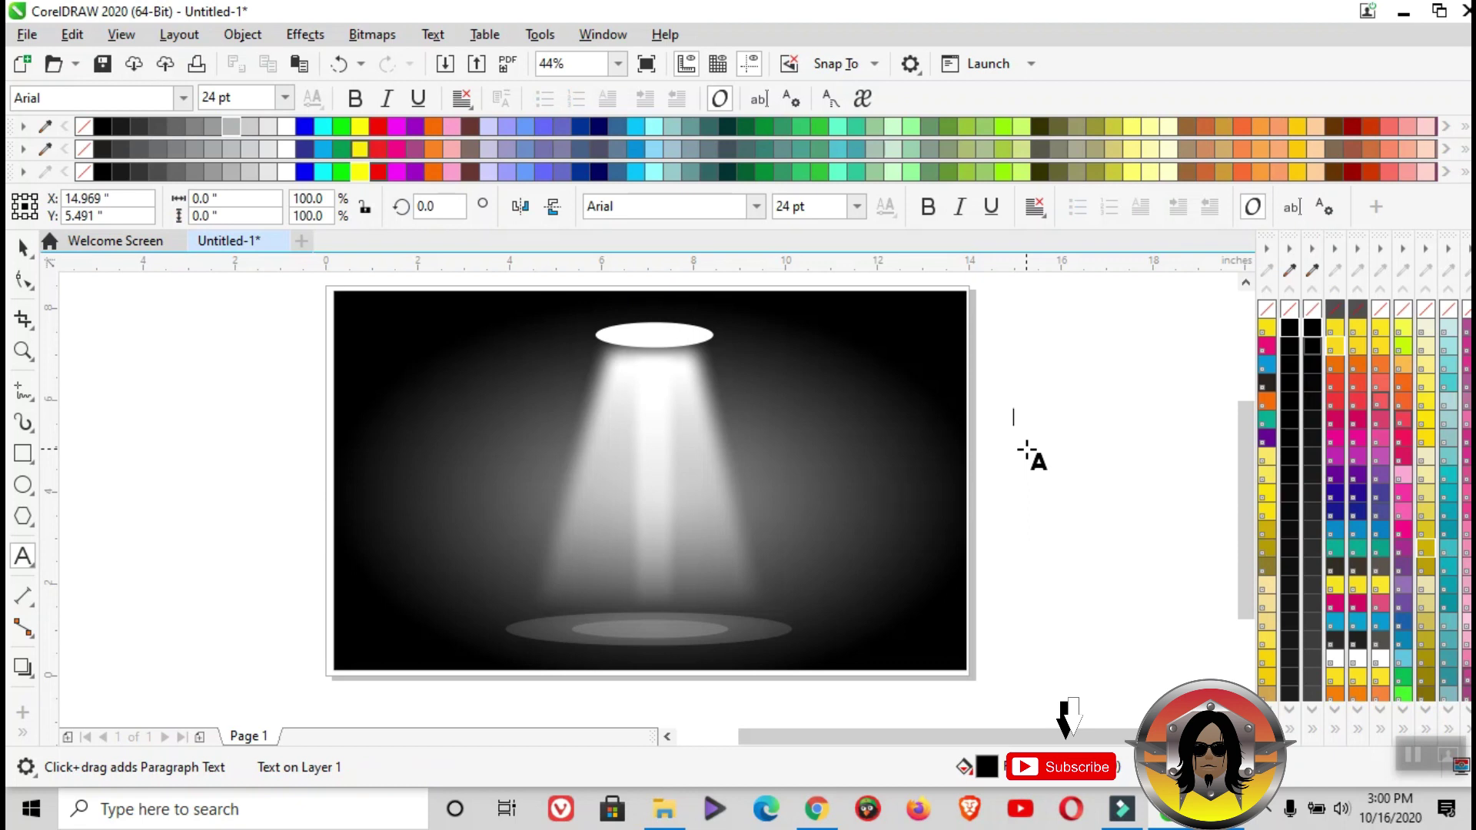
pyautogui.write('su')
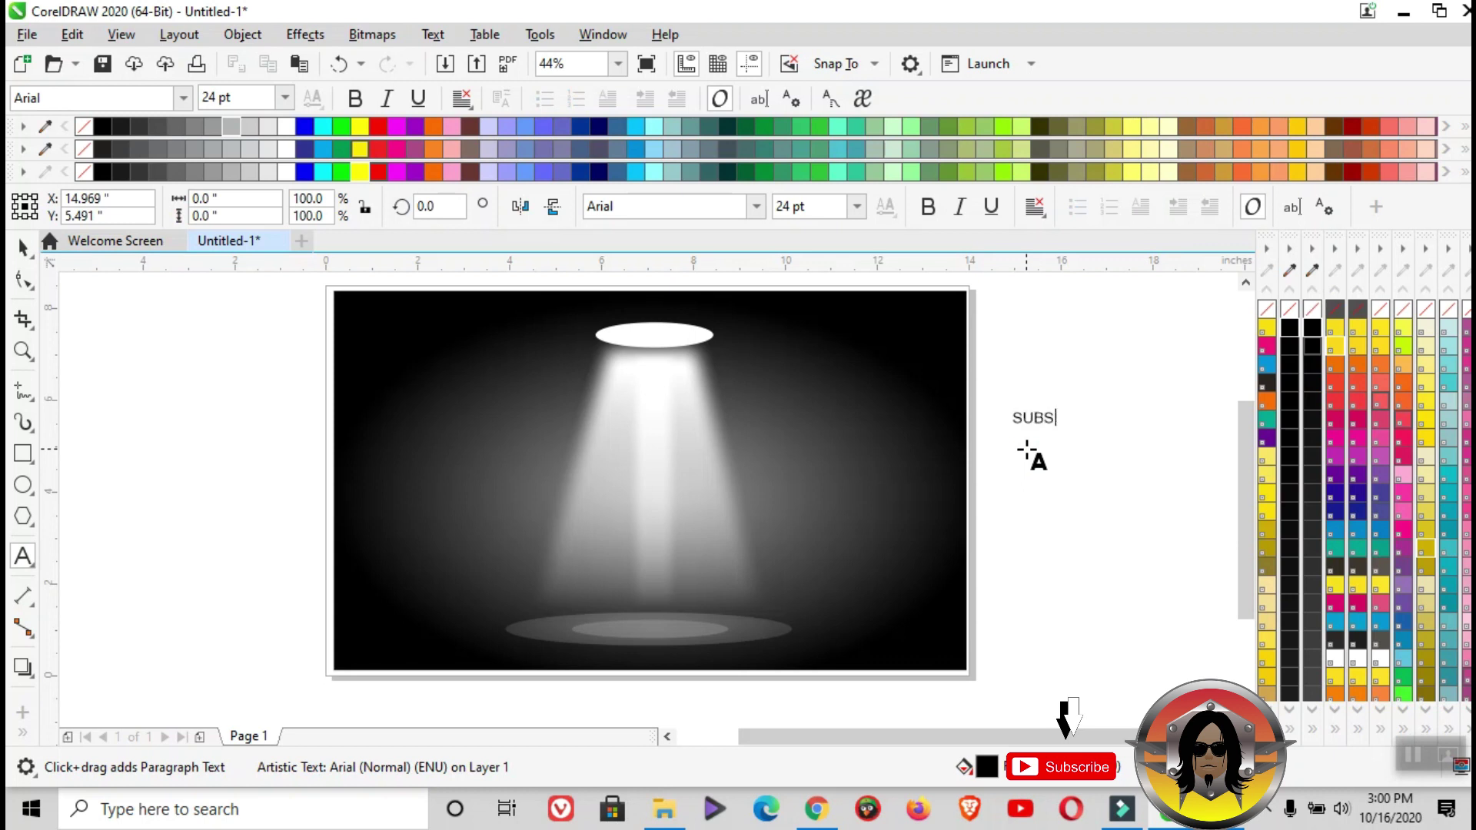
pyautogui.click(23, 246)
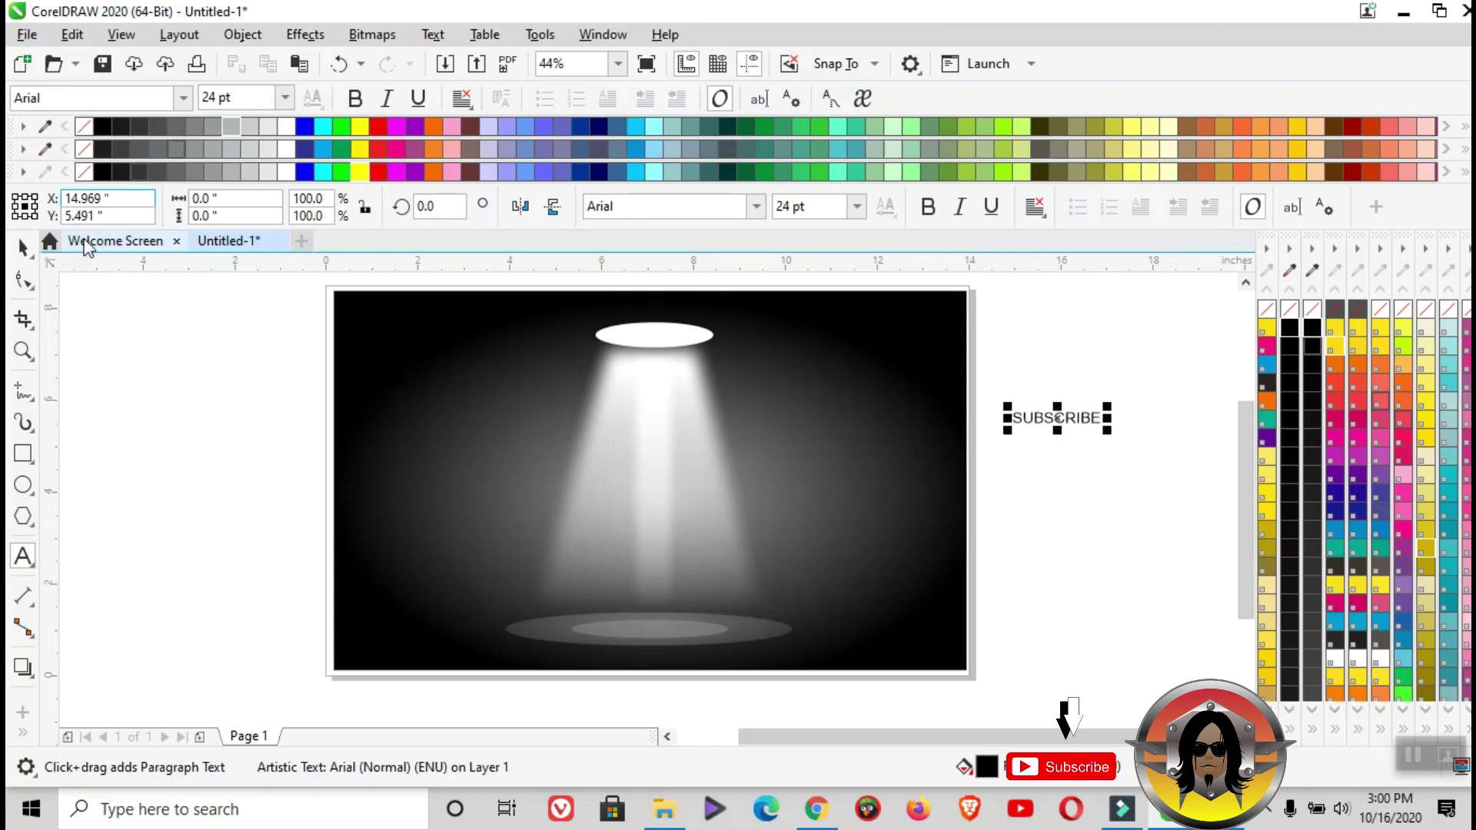
pyautogui.moveTo(1058, 417); pyautogui.dragTo(742, 510)
# Set SUBSCRIBE in ITC Avant Garde Gothic LT, centre it in the beam, and colour it red
pyautogui.click(674, 209)
pyautogui.click(756, 206)
pyautogui.click(725, 286)
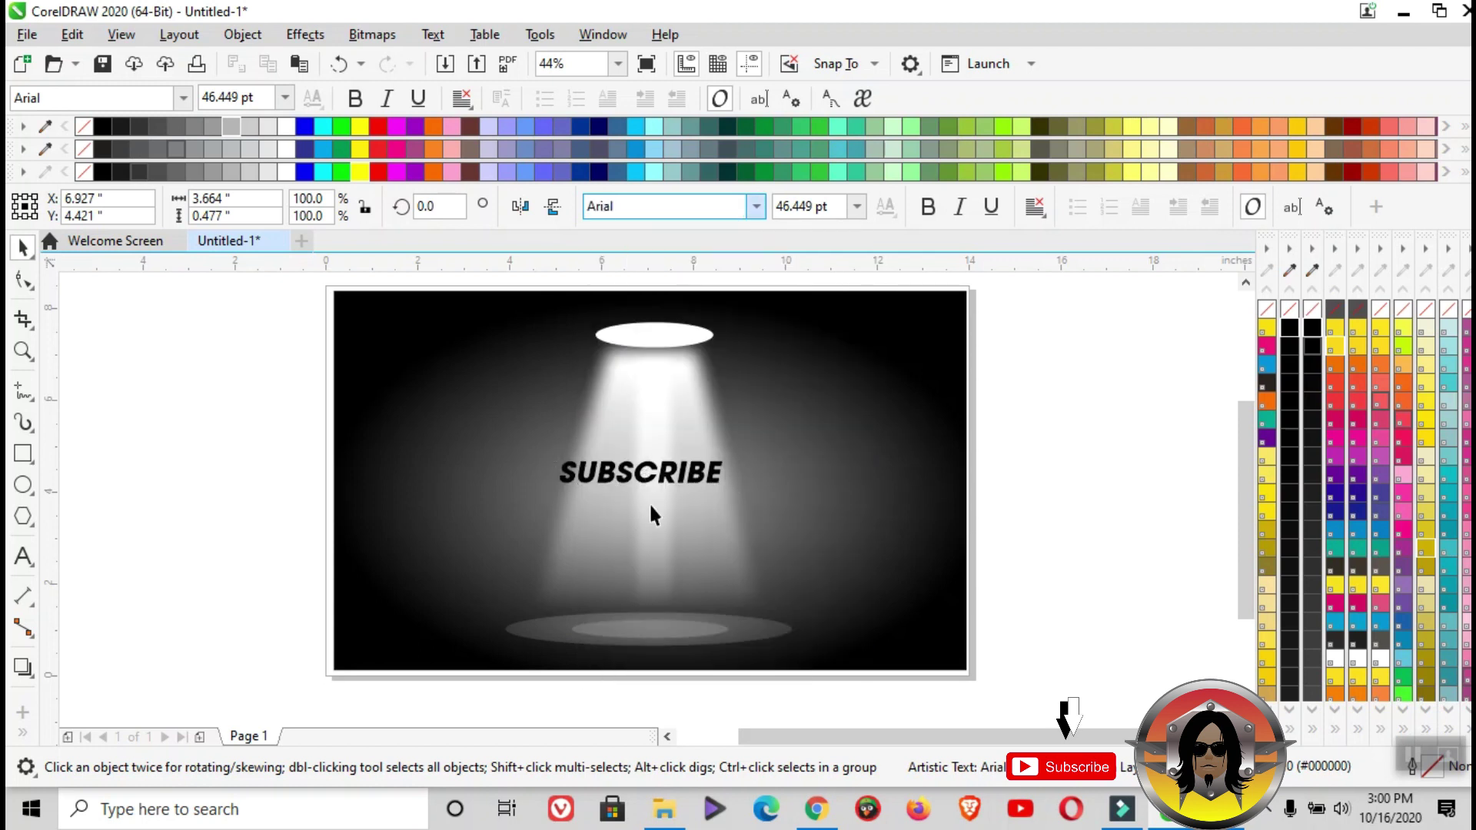
pyautogui.click(658, 486)
pyautogui.scroll(3, 659, 486)
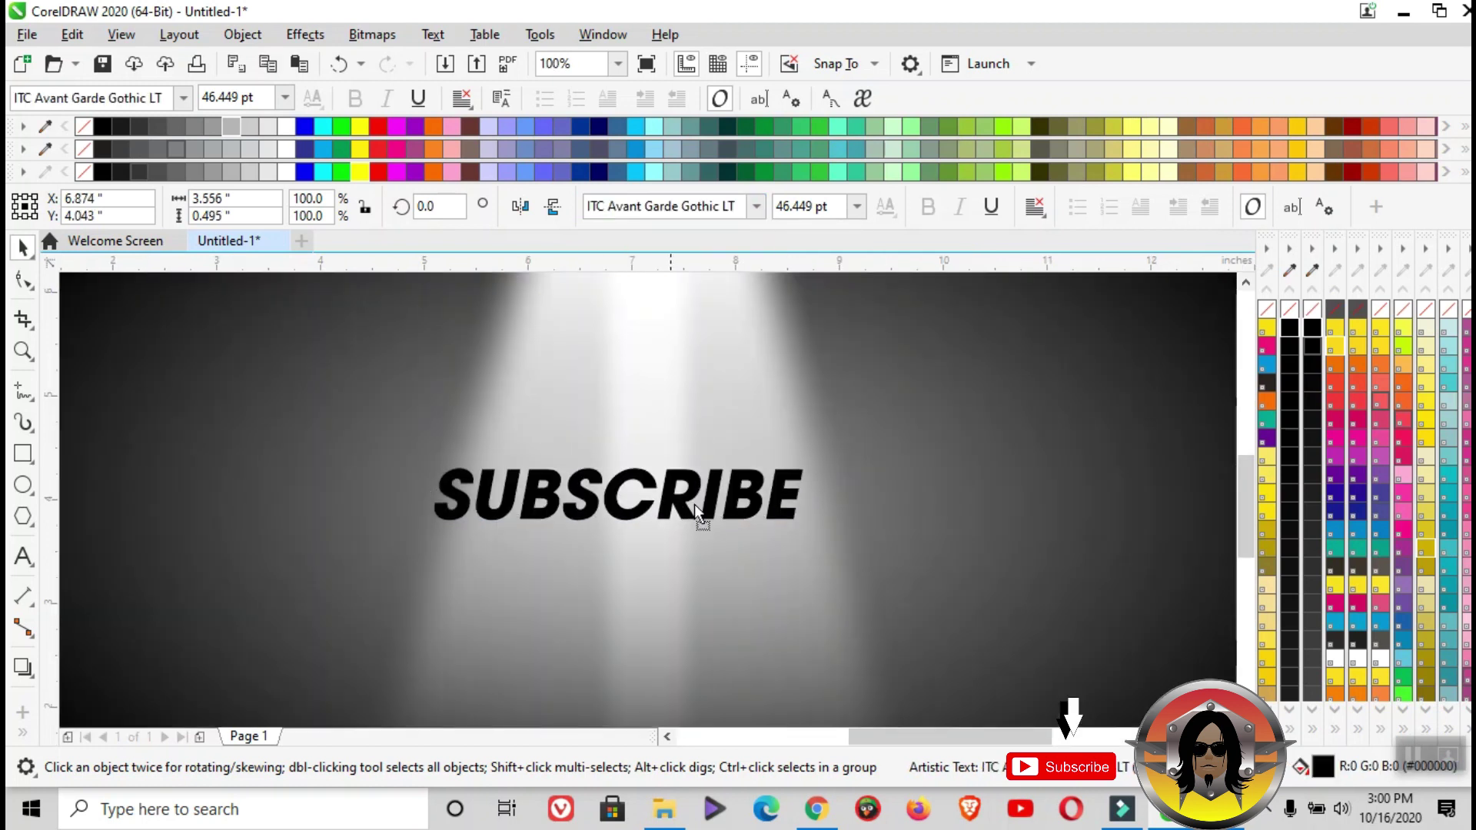
pyautogui.moveTo(715, 514); pyautogui.dragTo(696, 514)
pyautogui.click(378, 126)
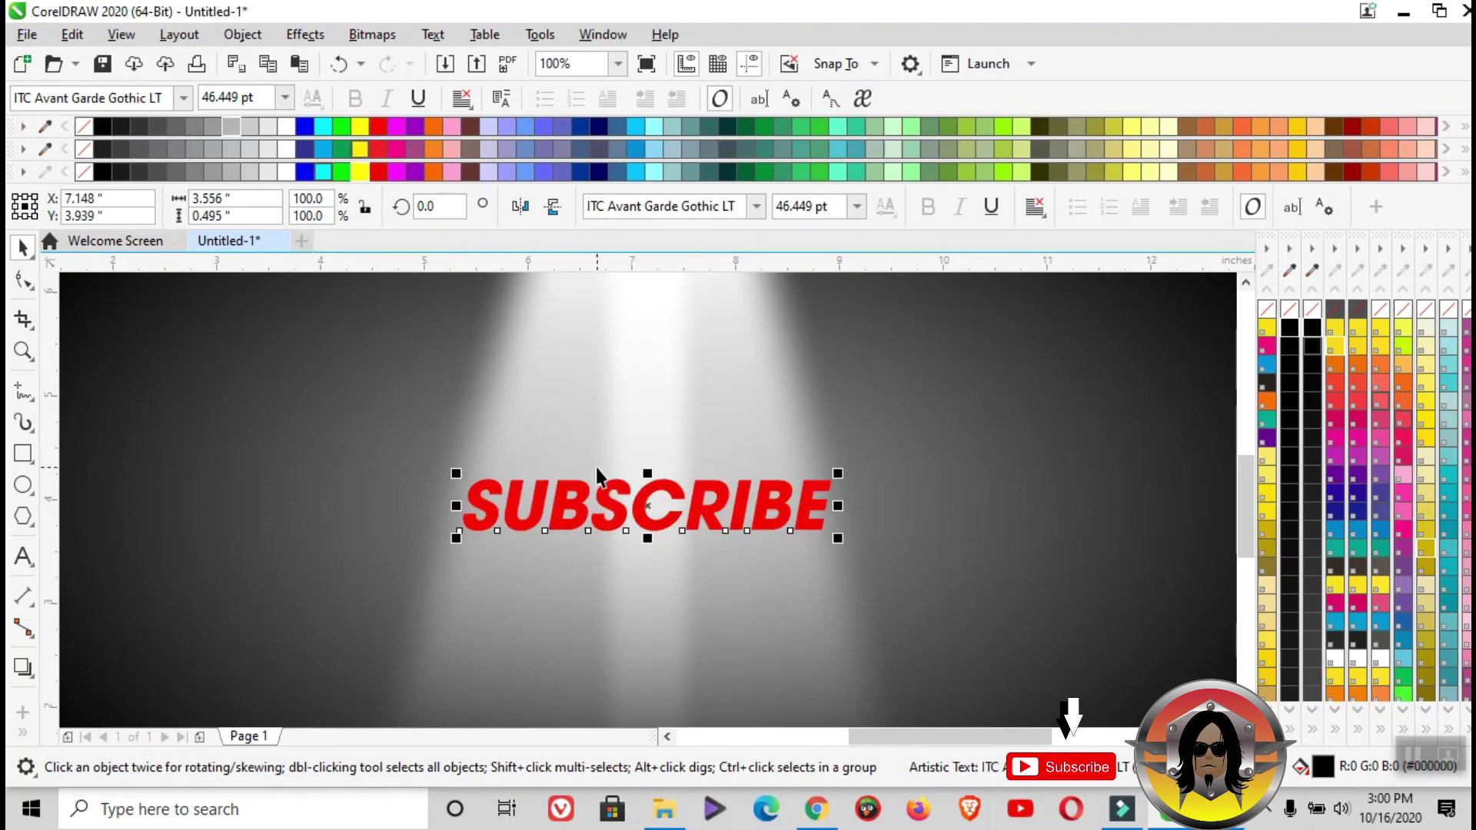
# Duplicate SUBSCRIBE below itself as black NOW, centred underneath
pyautogui.scroll(-3, 597, 468)
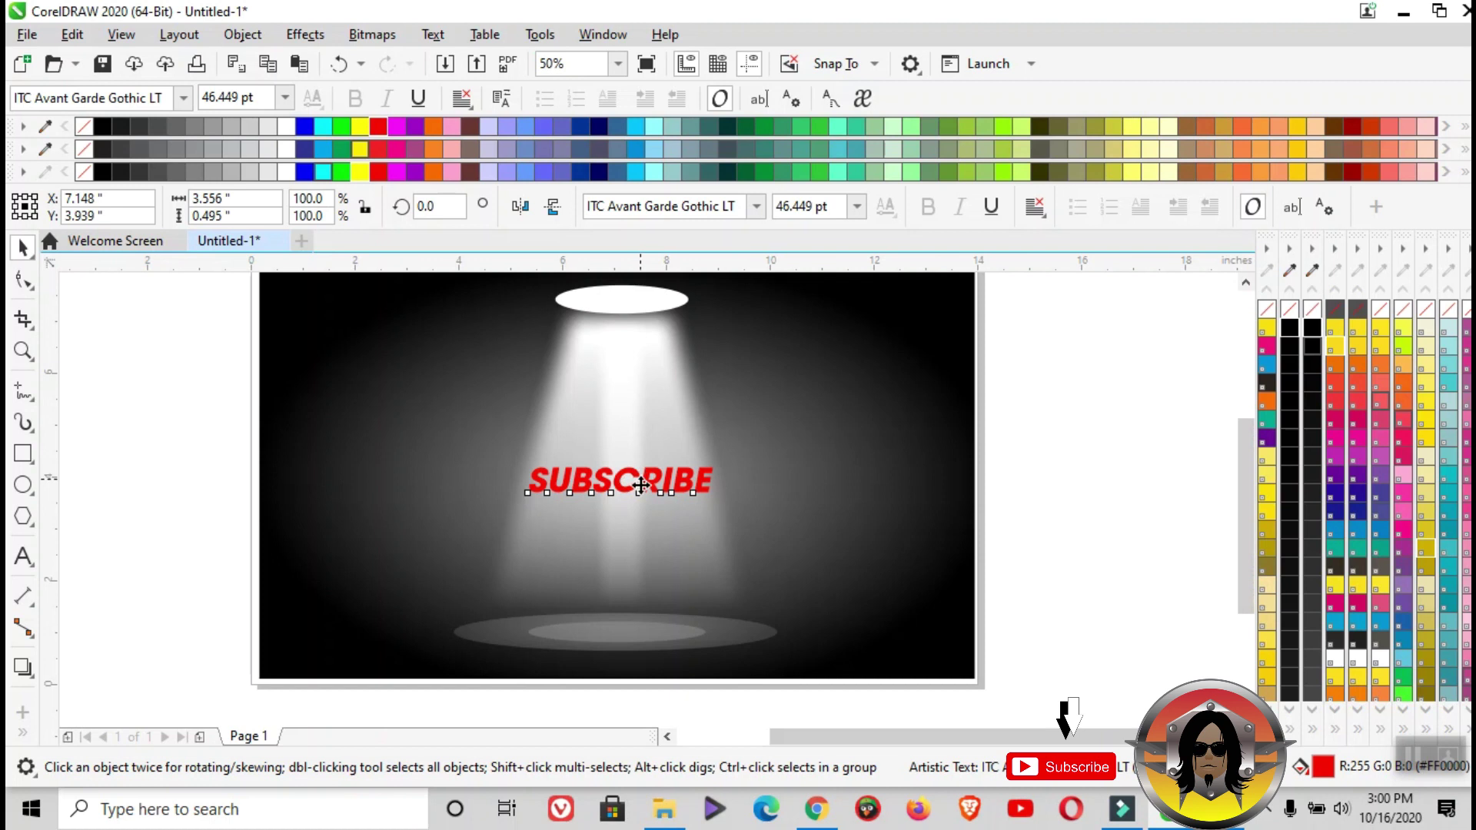
pyautogui.moveTo(643, 486); pyautogui.dragTo(638, 518)
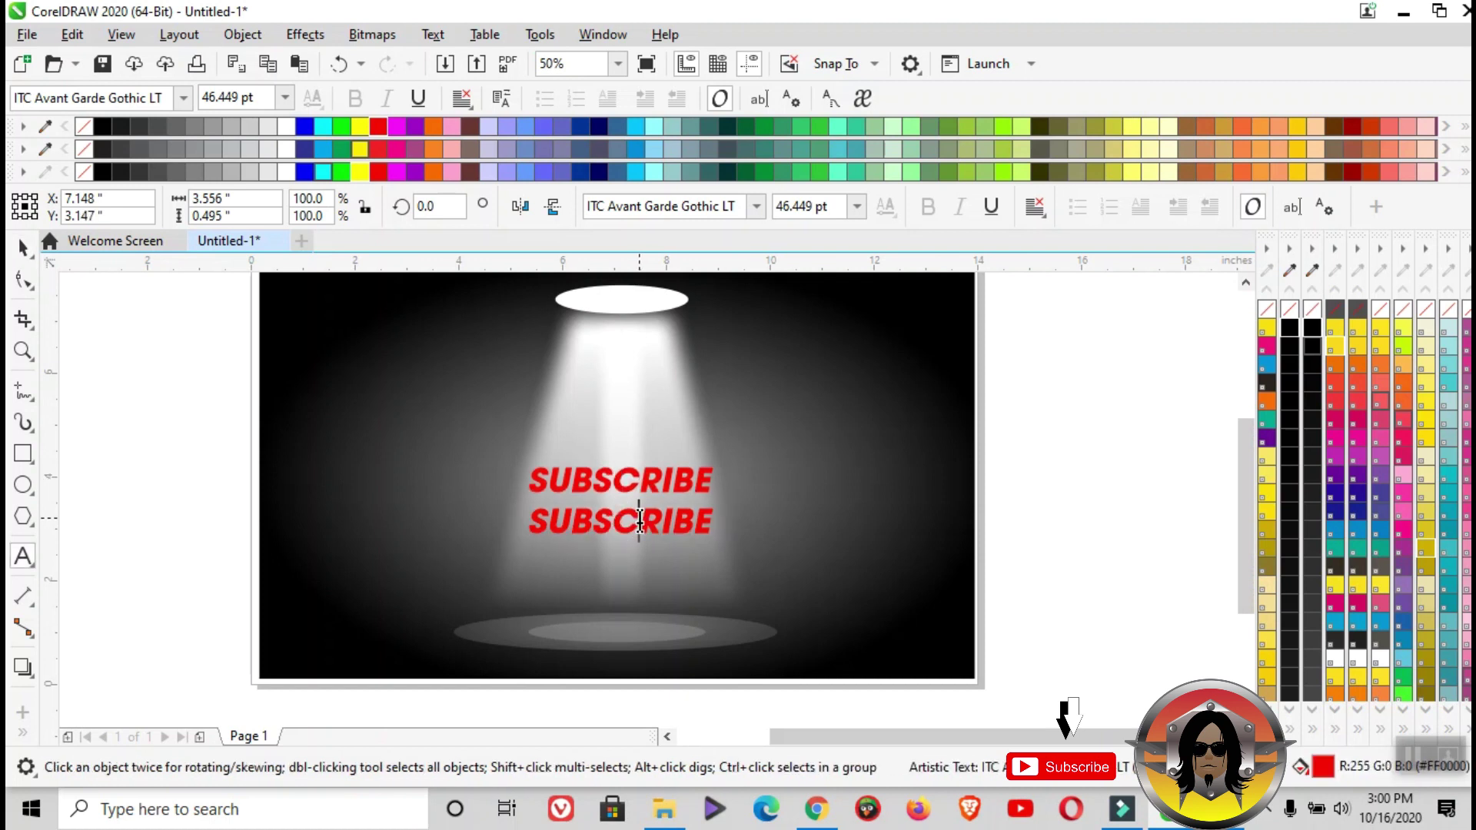
pyautogui.doubleClick(639, 520)
pyautogui.hotkey('ctrl', 'a')
pyautogui.write('NOW')
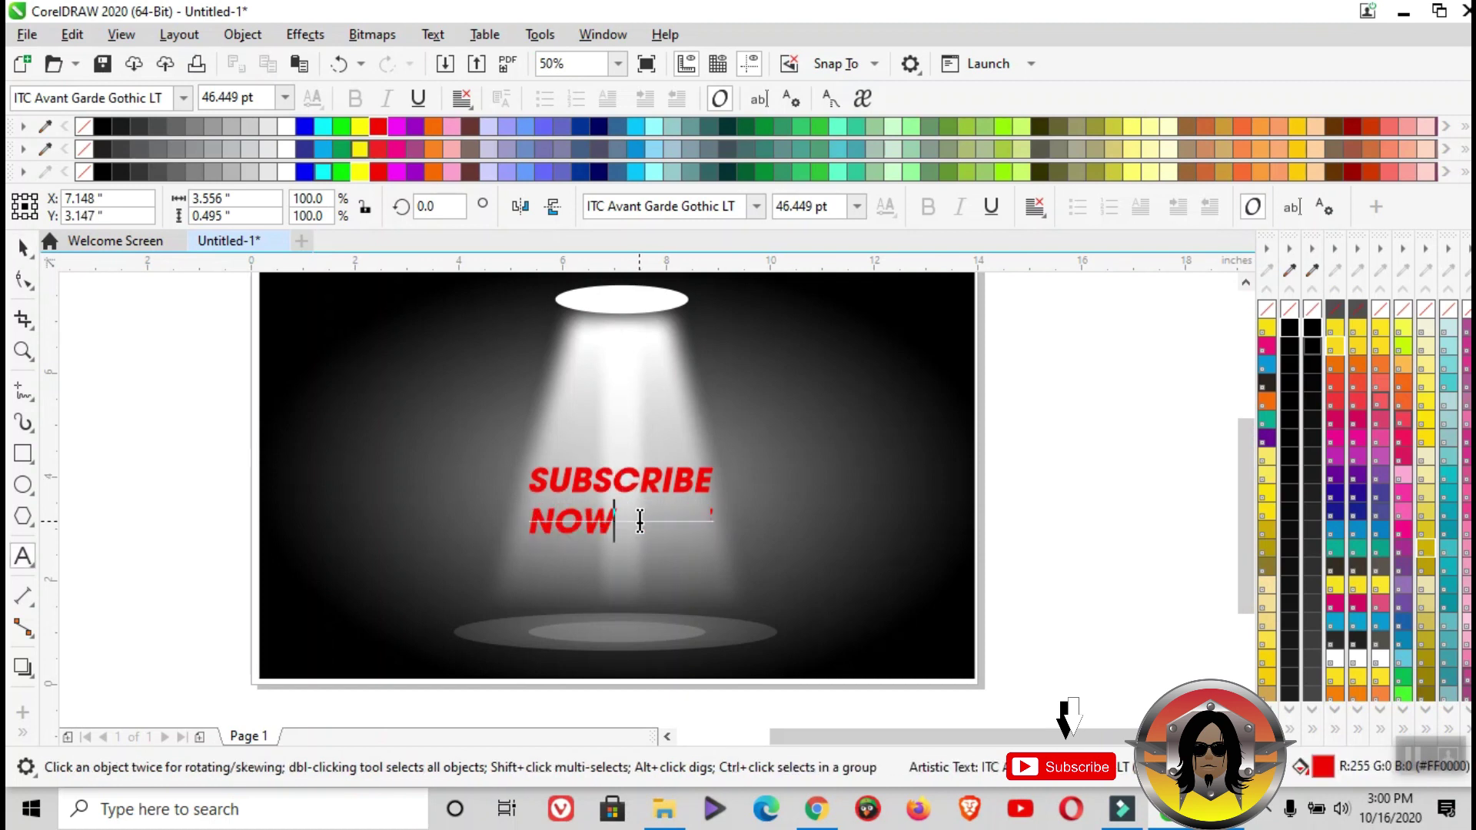
pyautogui.hotkey('ctrl', 'space')
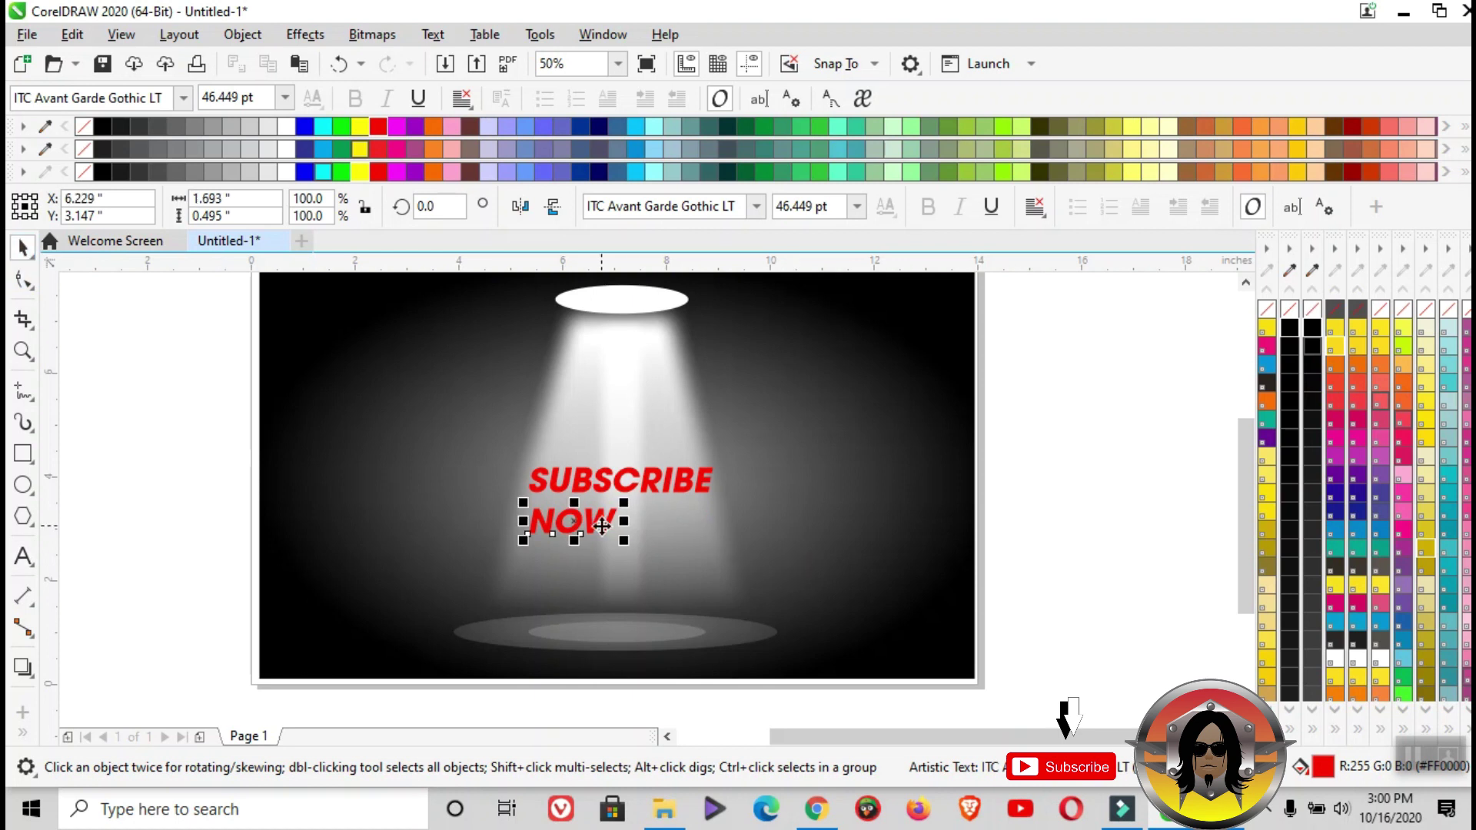
pyautogui.moveTo(602, 526); pyautogui.dragTo(684, 569)
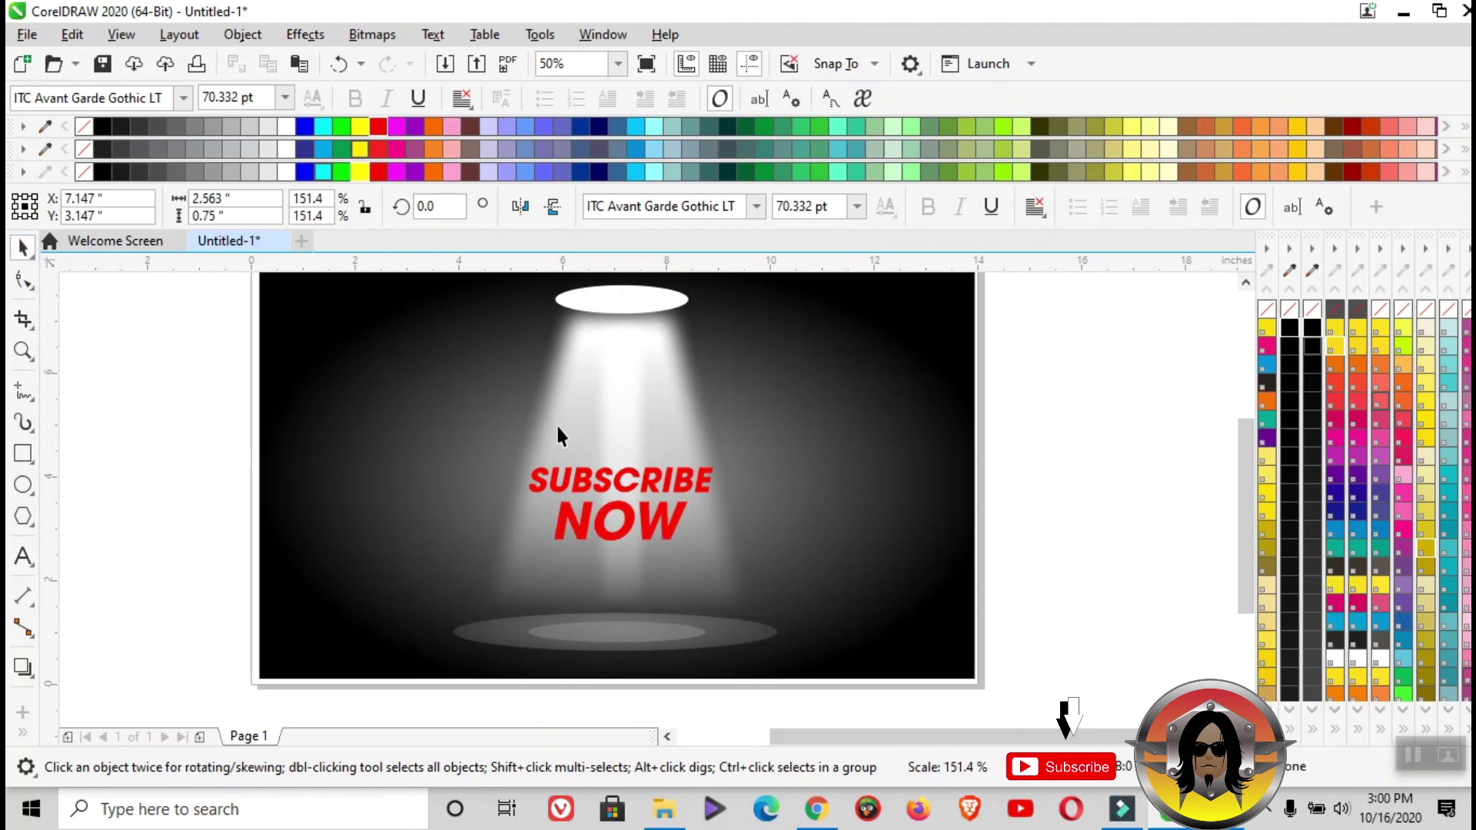
pyautogui.click(103, 124)
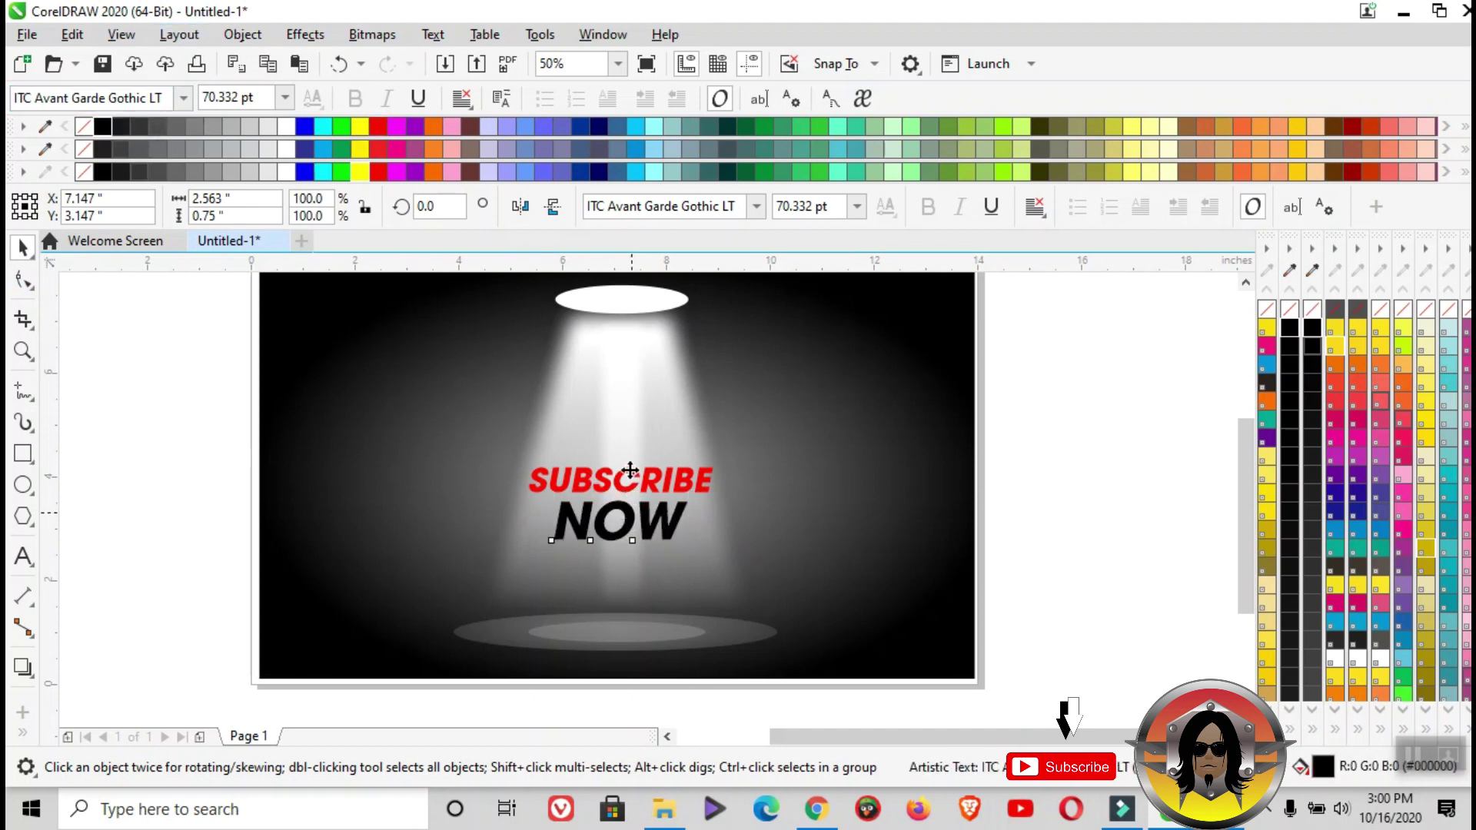
# Duplicate NOW above SUBSCRIBE, retype it as PLEASE, and scale it to about 72%
pyautogui.moveTo(631, 470); pyautogui.dragTo(625, 434)
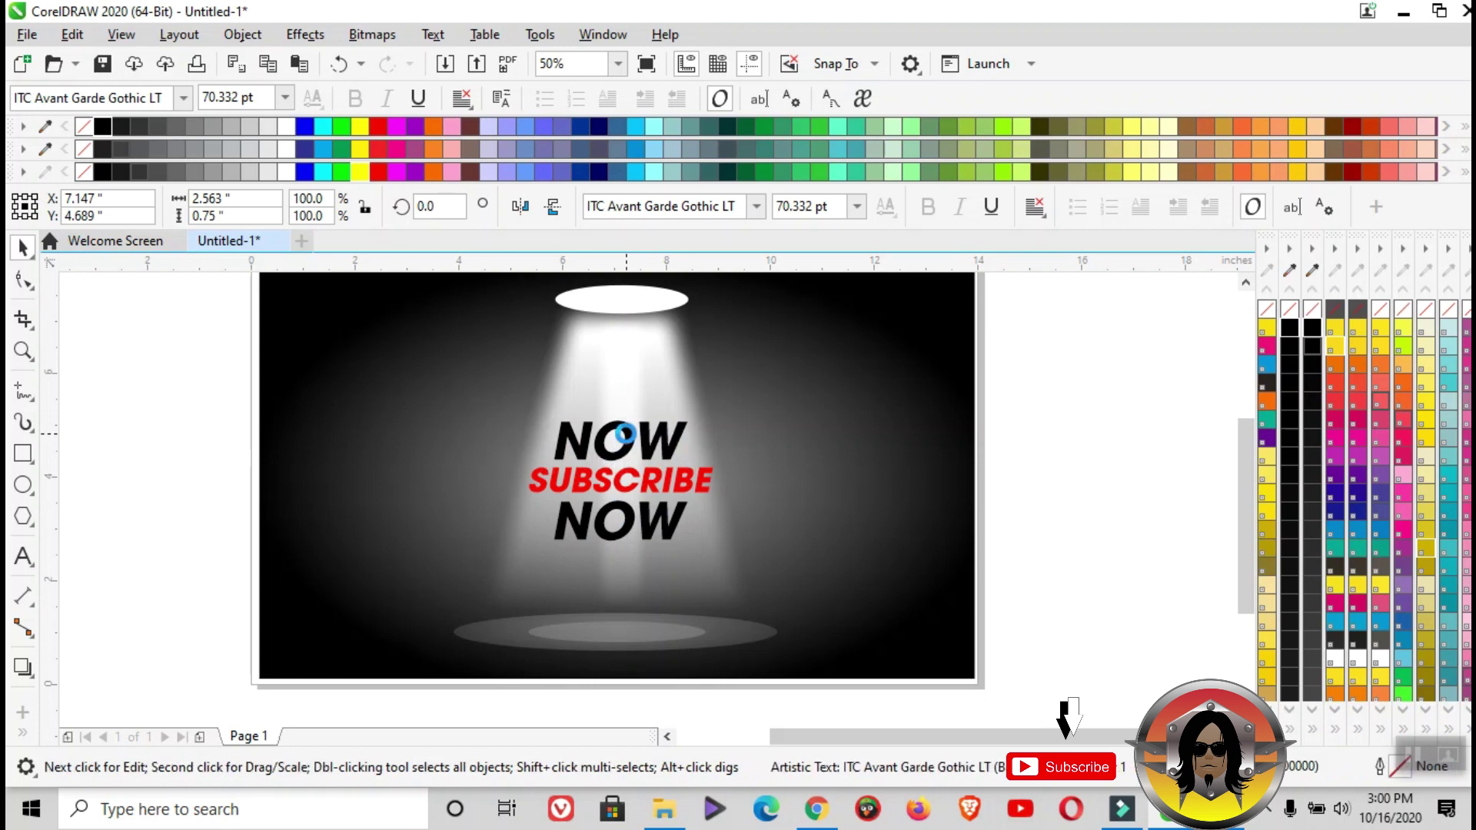
pyautogui.doubleClick(624, 434)
pyautogui.write('PLEASE')
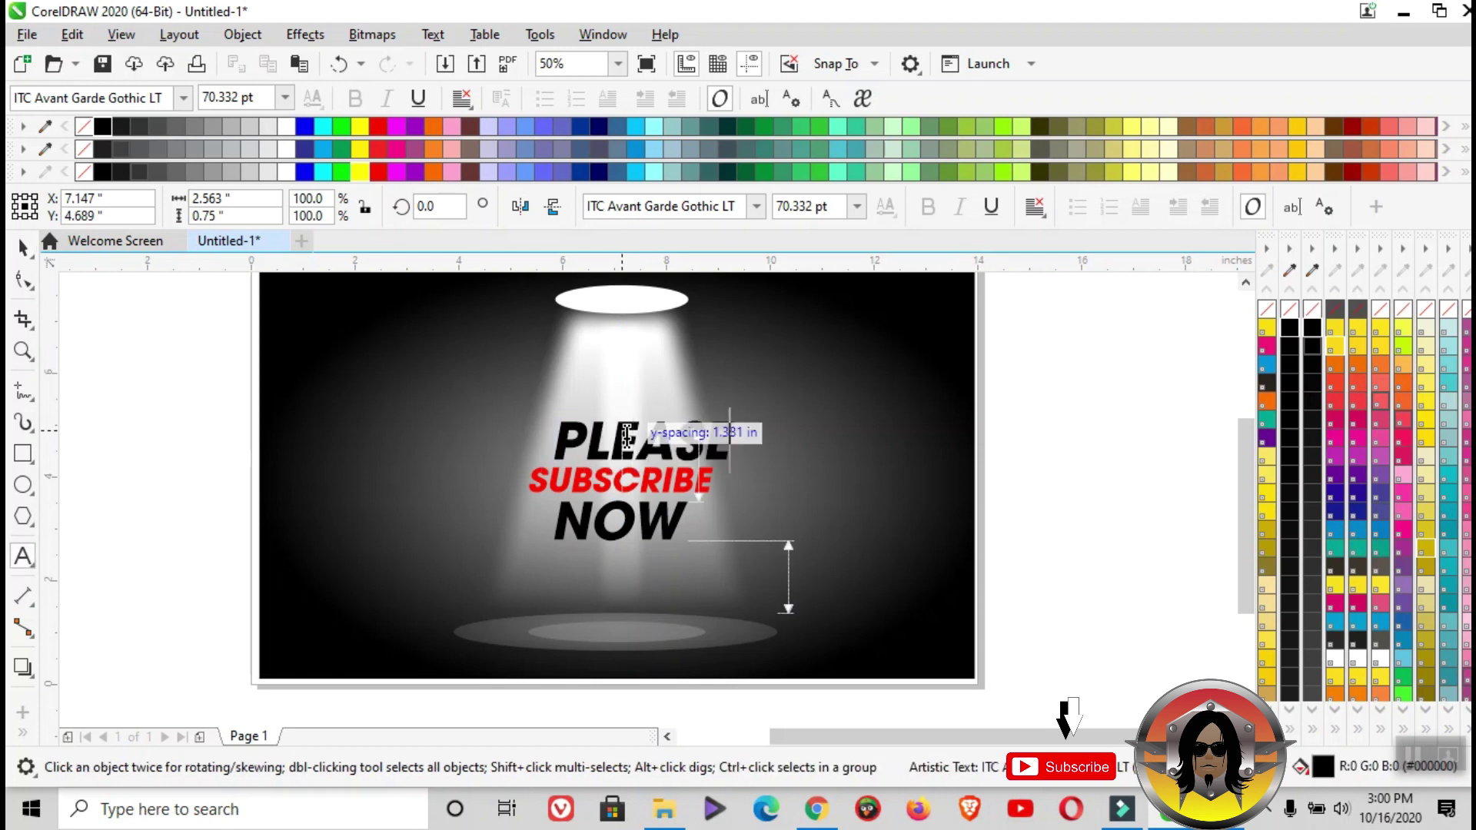
pyautogui.press('Escape')
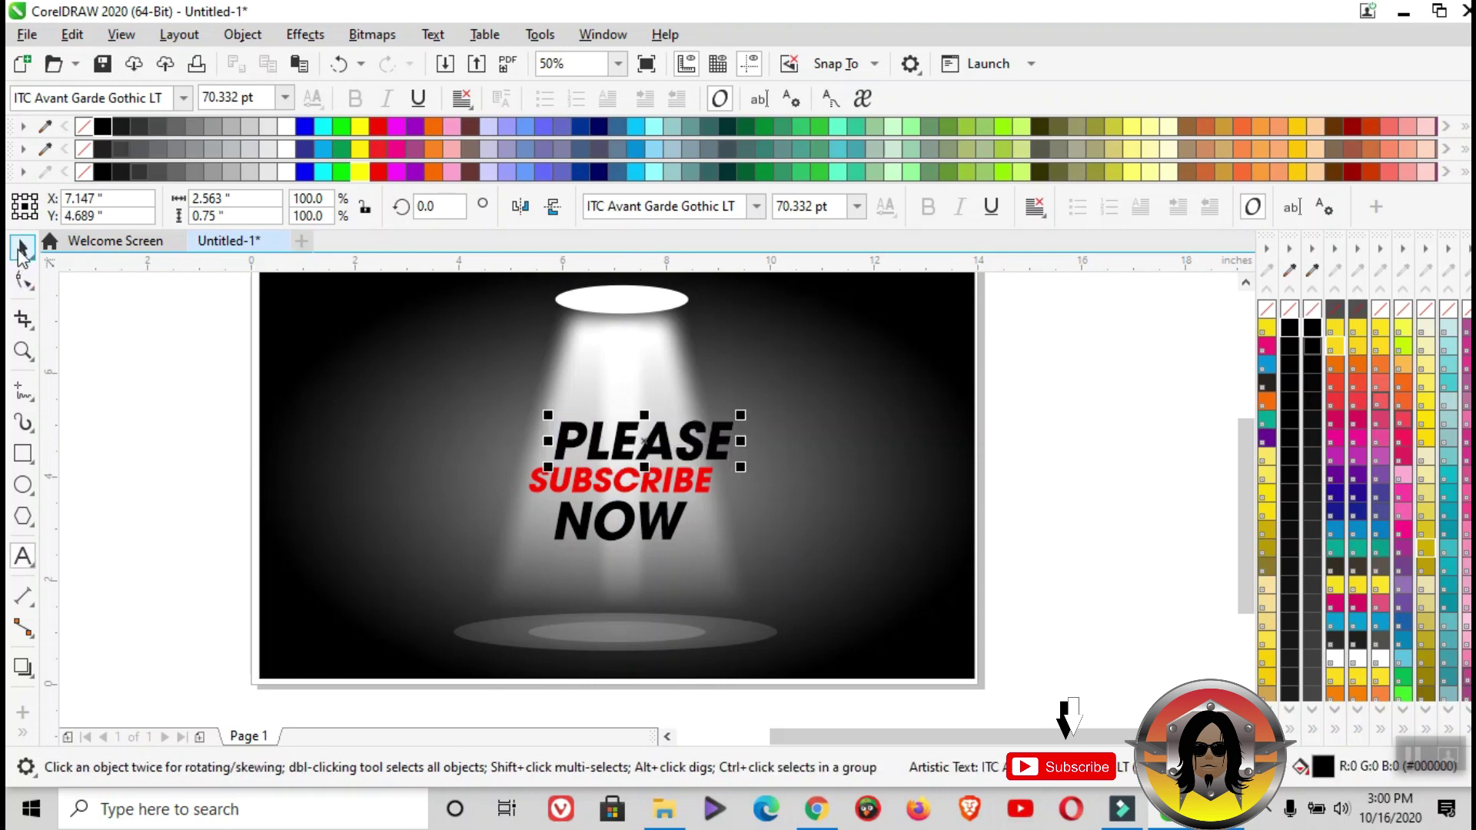
pyautogui.moveTo(743, 415); pyautogui.dragTo(642, 435)
pyautogui.scroll(1, 628, 448)
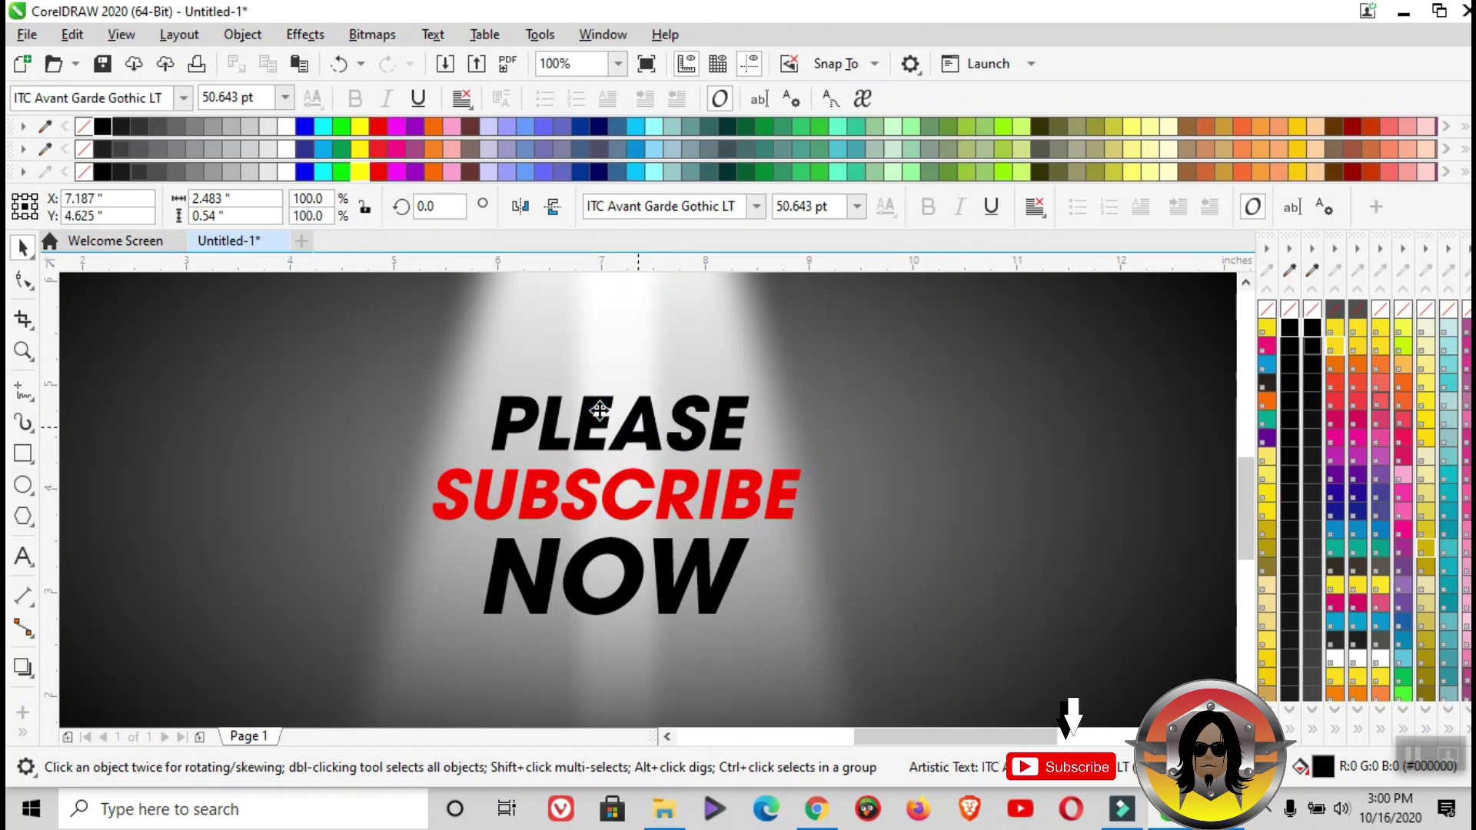
pyautogui.scroll(-2, 635, 468)
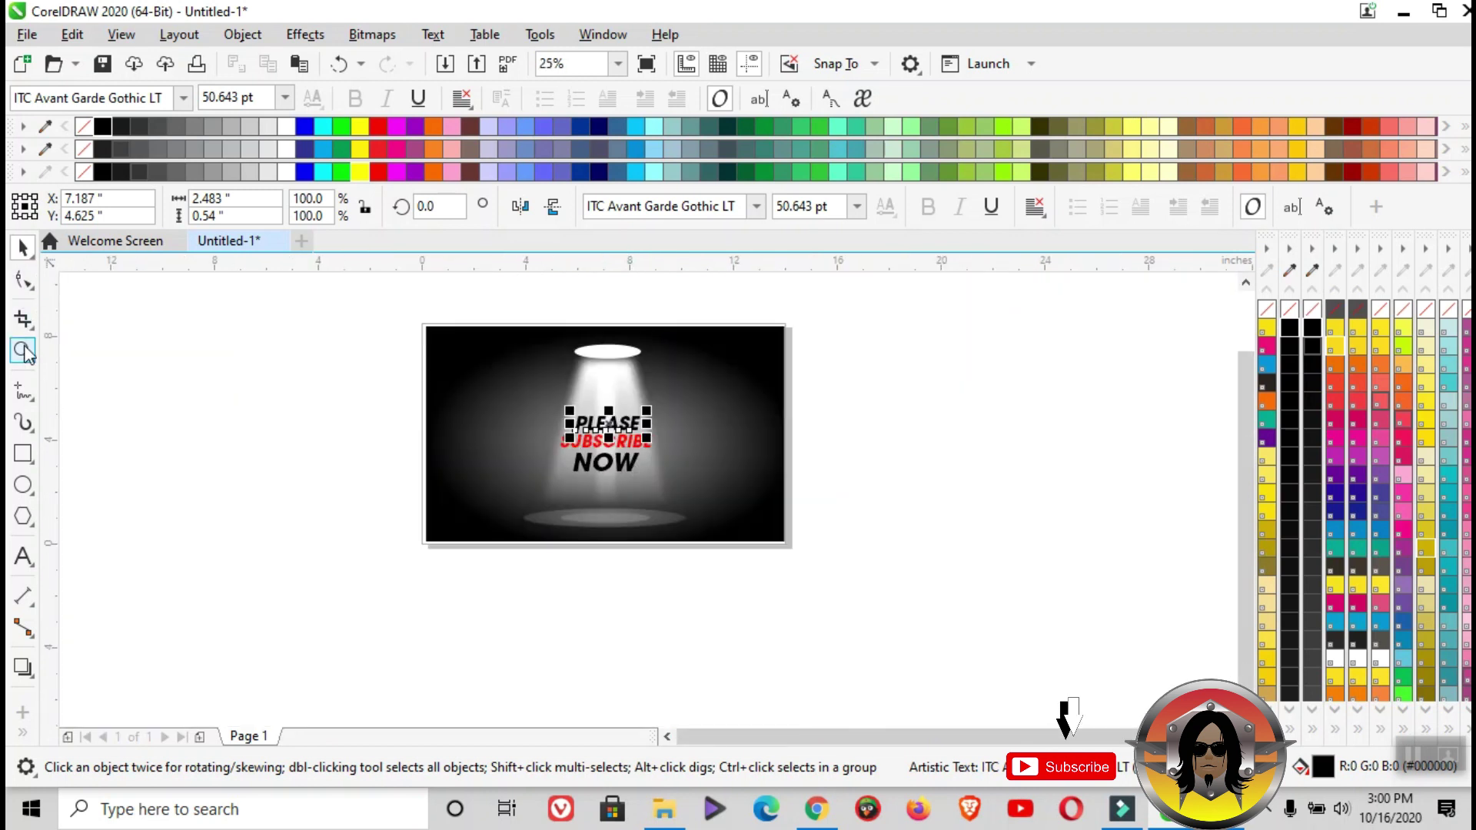